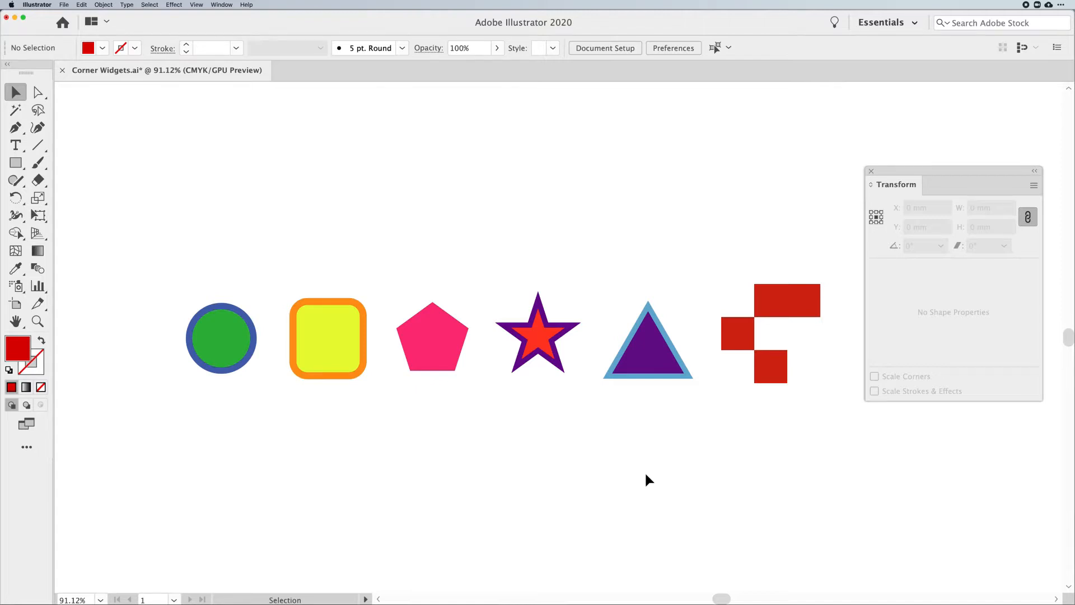
- Select the yellow rounded rectangle and compare how it displays under the Selection and Direct Selection tools
{"action": "left_click", "coordinate": [325, 350]}
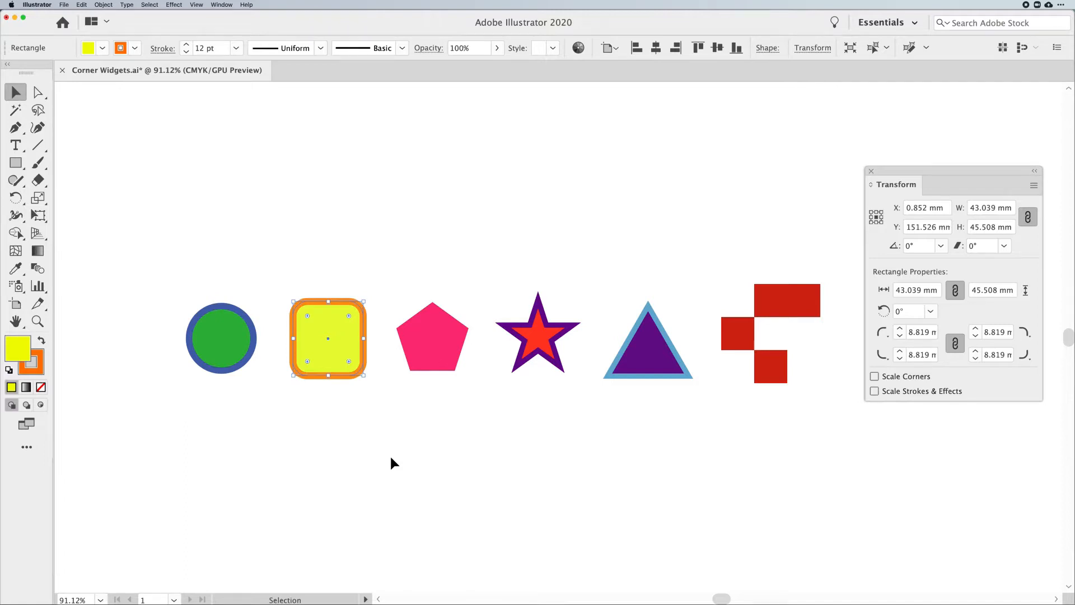
{"action": "left_click", "coordinate": [36, 93]}
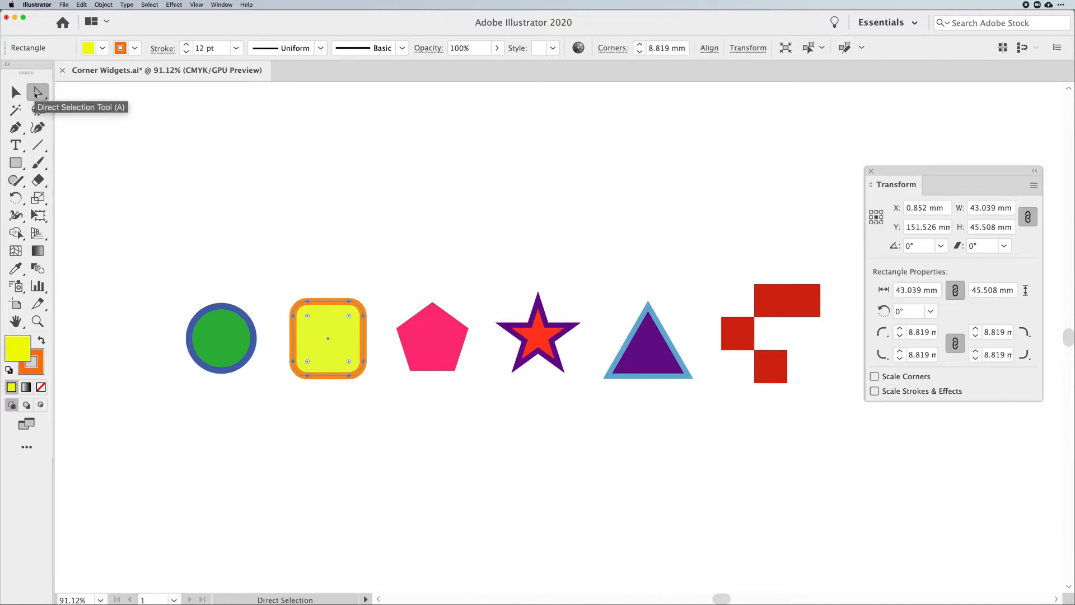
{"action": "left_click", "coordinate": [16, 93]}
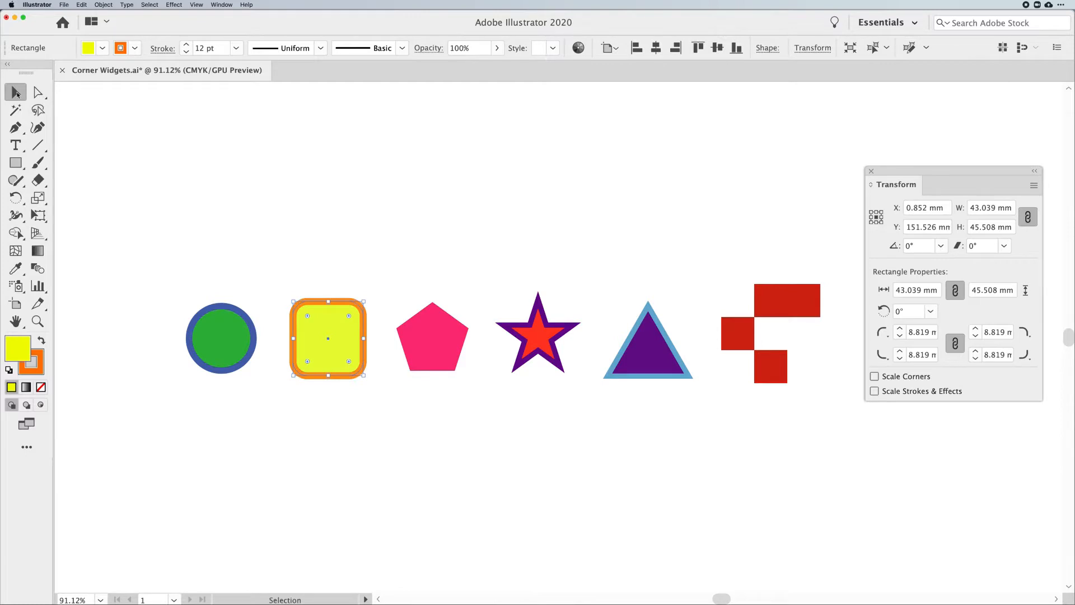
{"action": "left_click", "coordinate": [36, 94]}
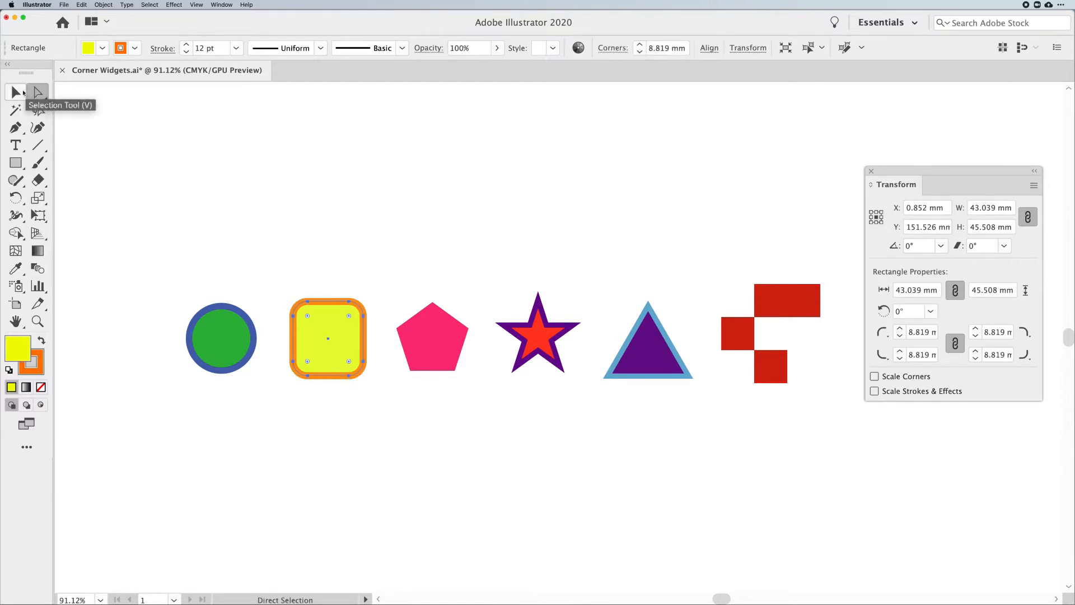
{"action": "left_click", "coordinate": [18, 93]}
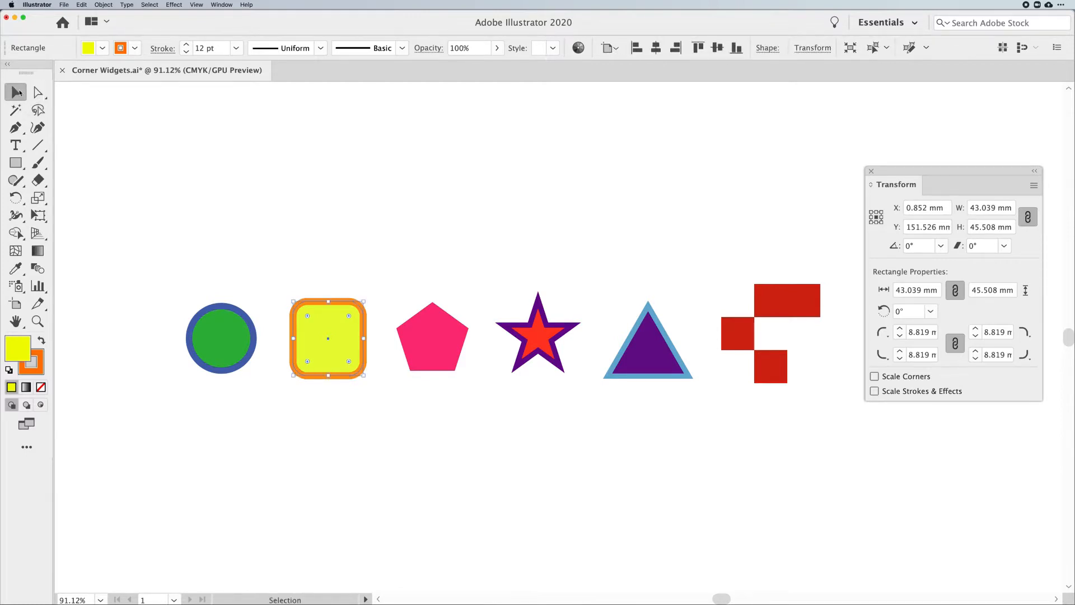
{"action": "left_click", "coordinate": [38, 92]}
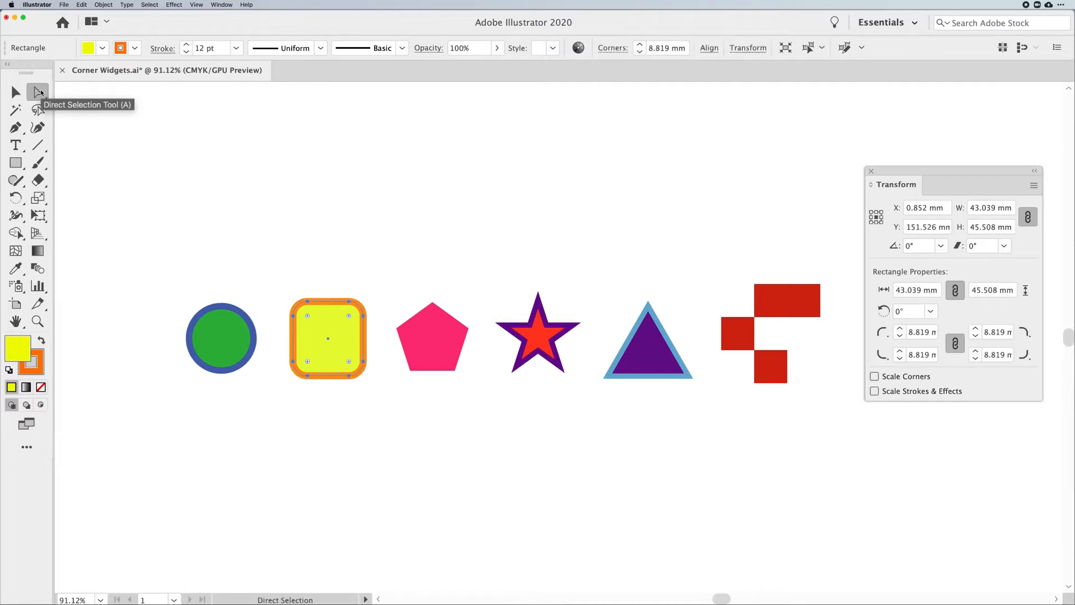
{"action": "left_click", "coordinate": [18, 92]}
{"action": "left_click", "coordinate": [40, 93]}
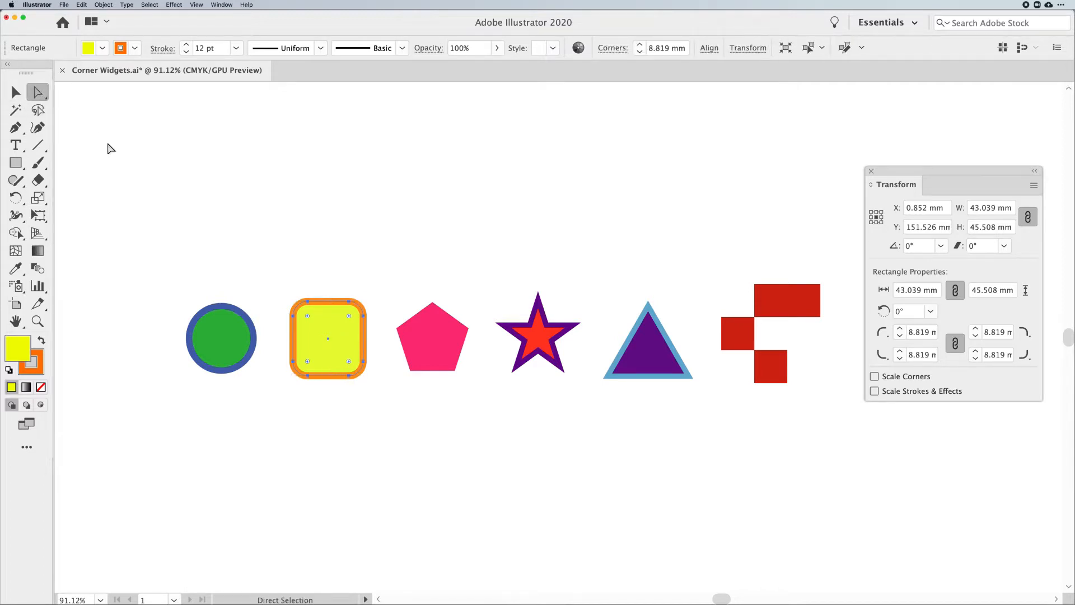
{"action": "left_click", "coordinate": [139, 161]}
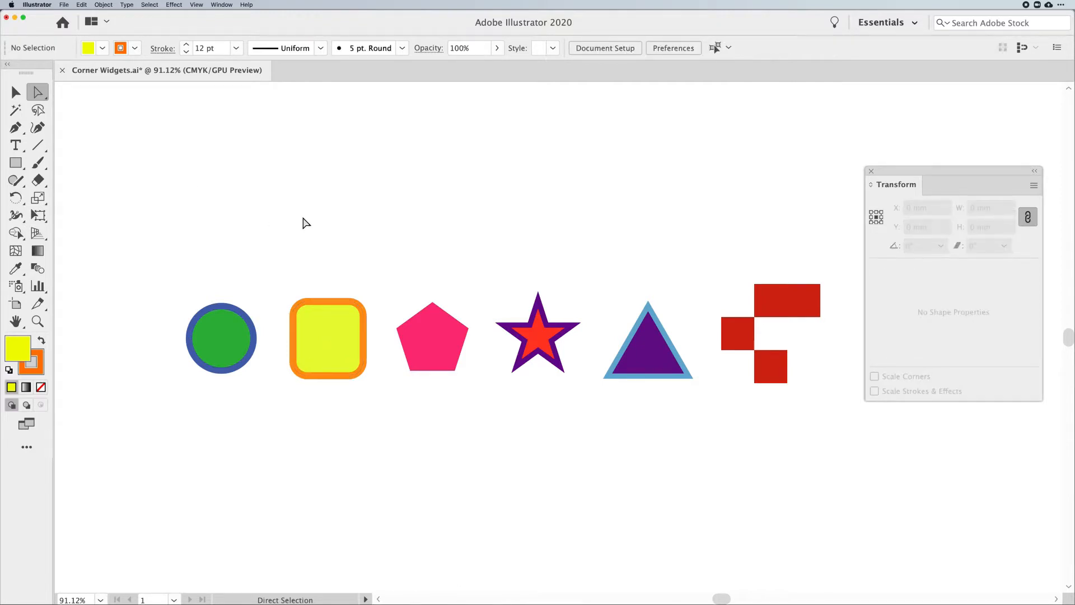
- With the Selection tool, select the green circle and the yellow rounded rectangle in turn to compare their on-shape handles
{"action": "key", "text": "v"}
{"action": "left_click", "coordinate": [235, 334]}
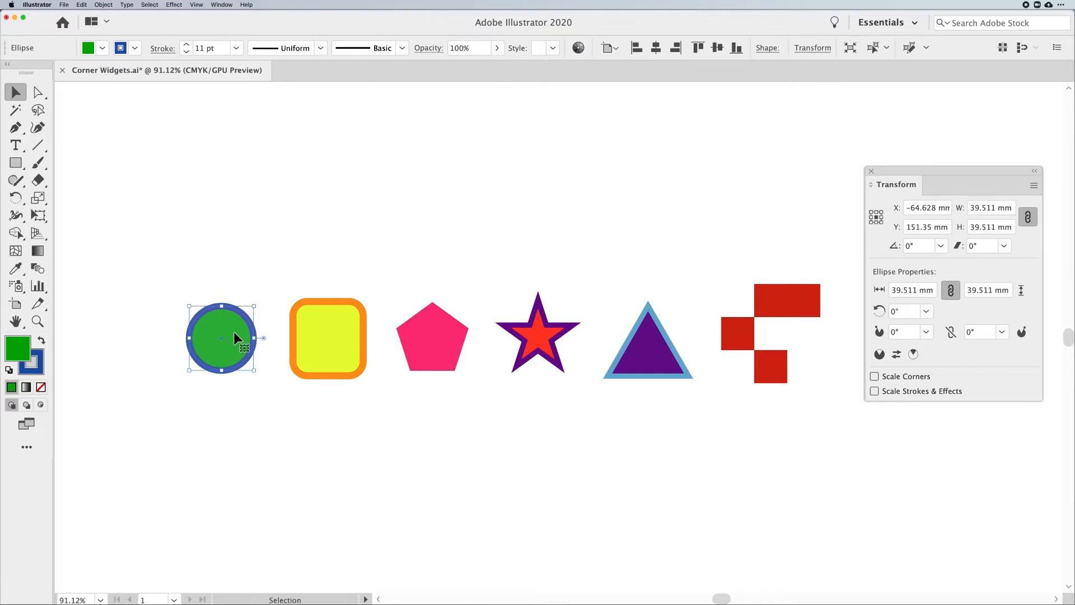
{"action": "left_click", "coordinate": [347, 342]}
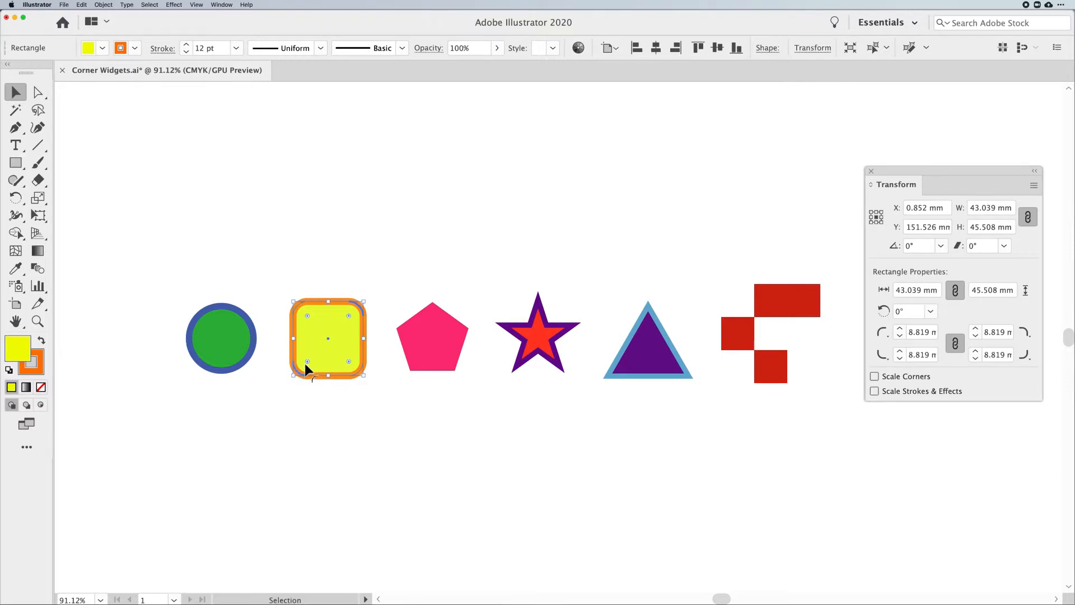
{"action": "left_click", "coordinate": [423, 239]}
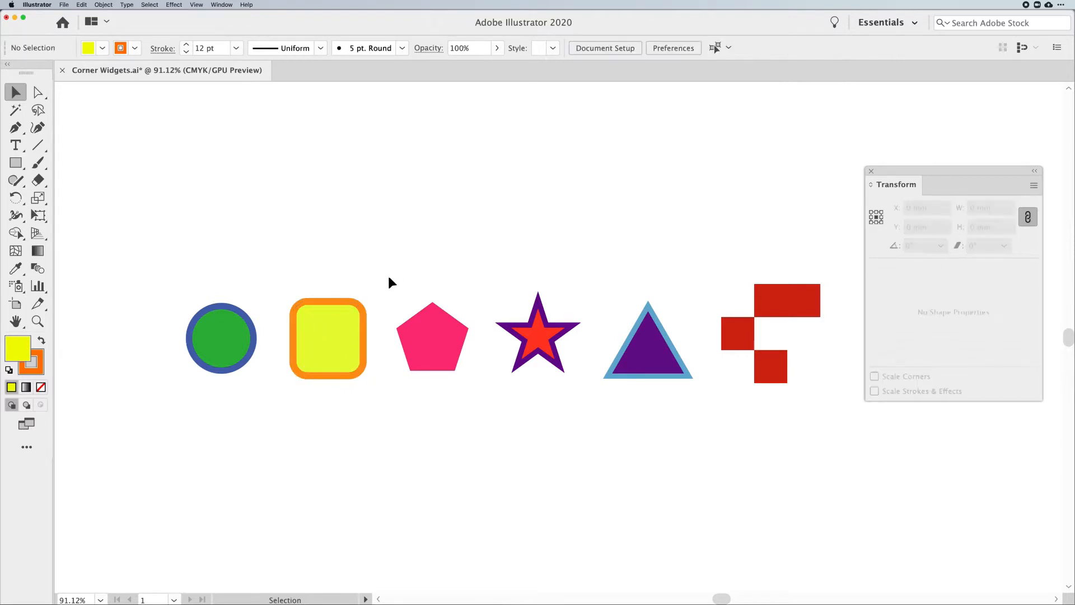
- Adjust all four corners of the yellow rectangle together with a corner widget, ending at a radius of about 8.2 mm
{"action": "left_click", "coordinate": [346, 339]}
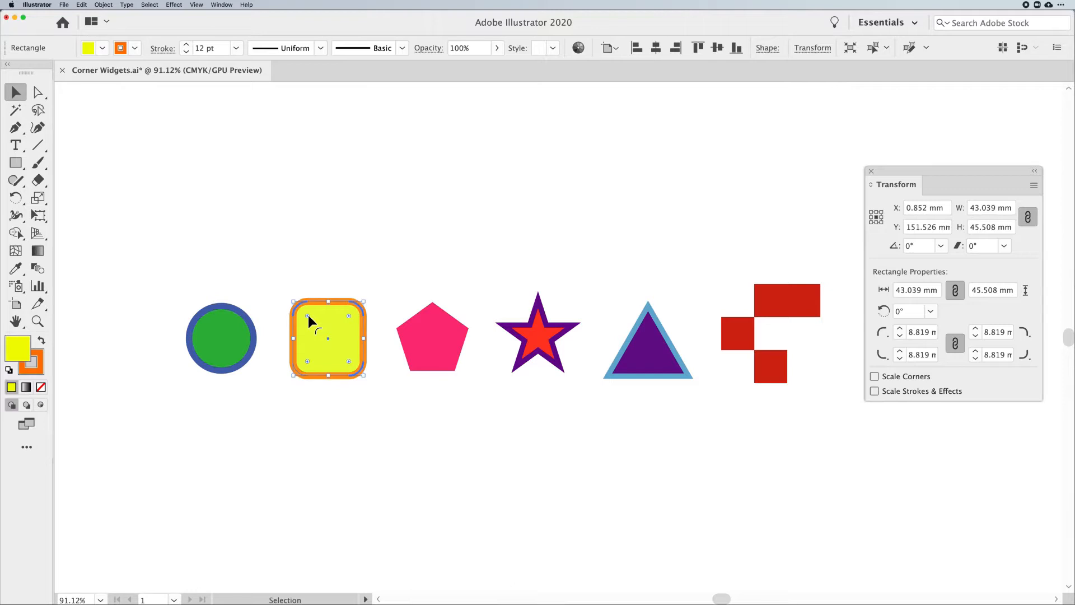
{"action": "mouse_move", "coordinate": [308, 314]}
{"action": "left_mouse_down"}
{"action": "mouse_move", "coordinate": [317, 322]}
{"action": "mouse_move", "coordinate": [301, 309]}
{"action": "left_mouse_up"}
{"action": "left_click_drag", "start_coordinate": [302, 314], "coordinate": [322, 321]}
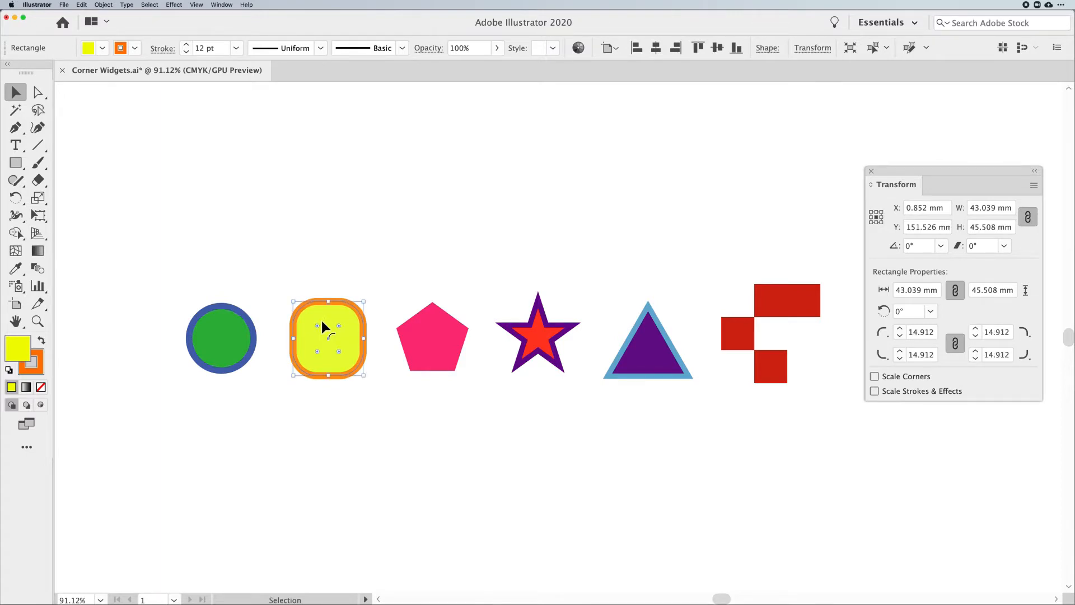
{"action": "left_click_drag", "start_coordinate": [318, 325], "coordinate": [307, 316]}
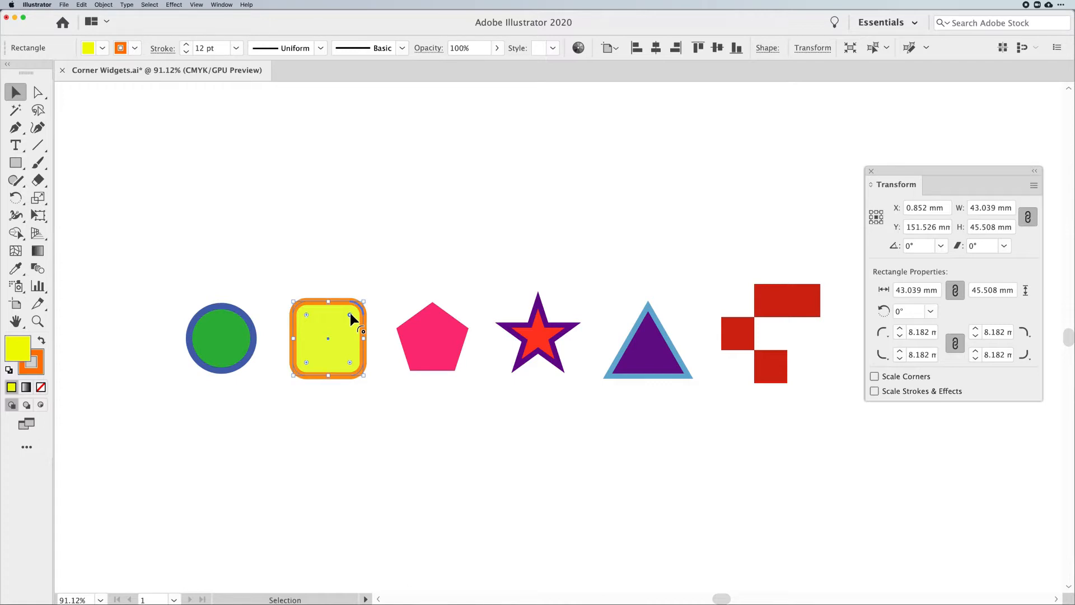
- Square off the yellow rectangle's upper-right corner and individually round its lower-left corner to about 12.4 mm
{"action": "left_click_drag", "start_coordinate": [350, 313], "coordinate": [377, 300]}
{"action": "left_click", "coordinate": [307, 361]}
{"action": "mouse_move", "coordinate": [305, 362]}
{"action": "left_mouse_down"}
{"action": "mouse_move", "coordinate": [321, 346]}
{"action": "mouse_move", "coordinate": [306, 364]}
{"action": "mouse_move", "coordinate": [314, 350]}
{"action": "left_mouse_up"}
{"action": "mouse_move", "coordinate": [314, 351]}
{"action": "left_mouse_down"}
{"action": "mouse_move", "coordinate": [335, 333]}
{"action": "mouse_move", "coordinate": [314, 363]}
{"action": "left_mouse_up"}
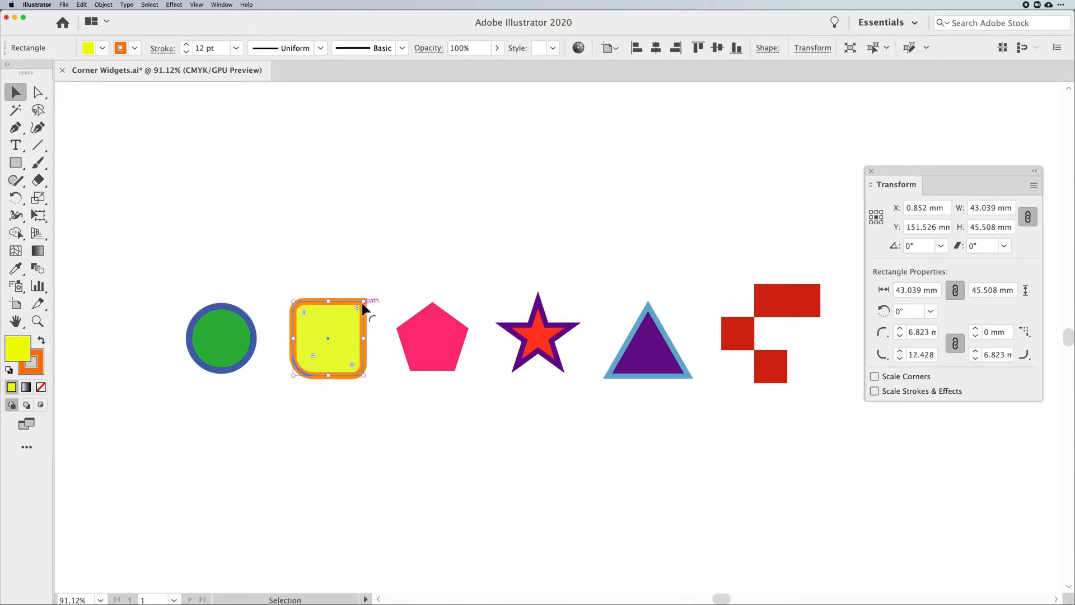
- Increase and reduce the yellow rectangle's unequal corner radii together, ending with all four corners square
{"action": "left_click_drag", "start_coordinate": [313, 356], "coordinate": [318, 347]}
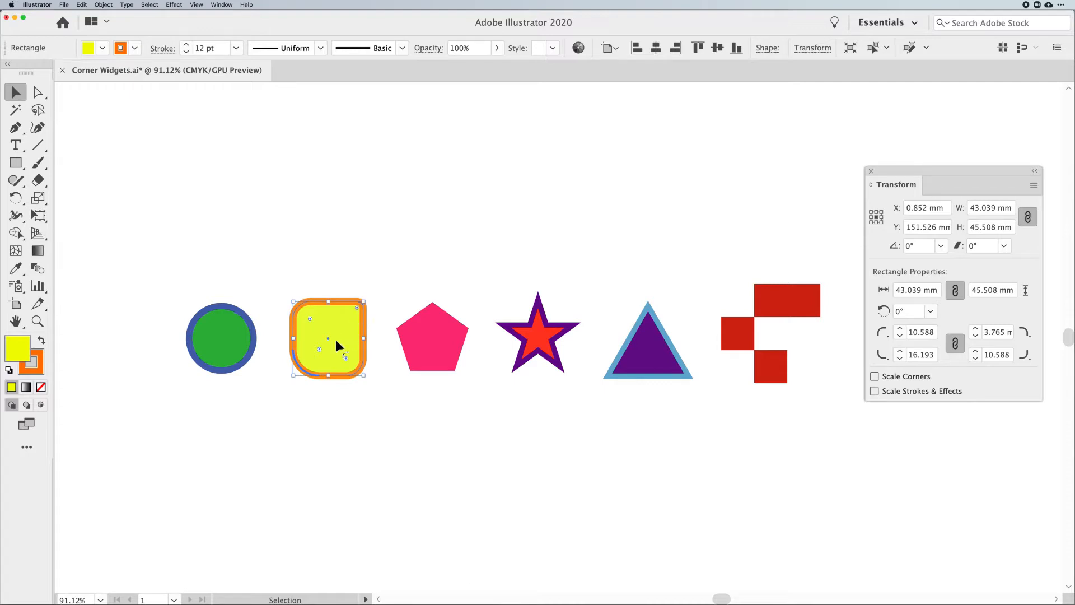
{"action": "mouse_move", "coordinate": [319, 348]}
{"action": "left_mouse_down"}
{"action": "mouse_move", "coordinate": [305, 362]}
{"action": "mouse_move", "coordinate": [309, 352]}
{"action": "left_mouse_up"}
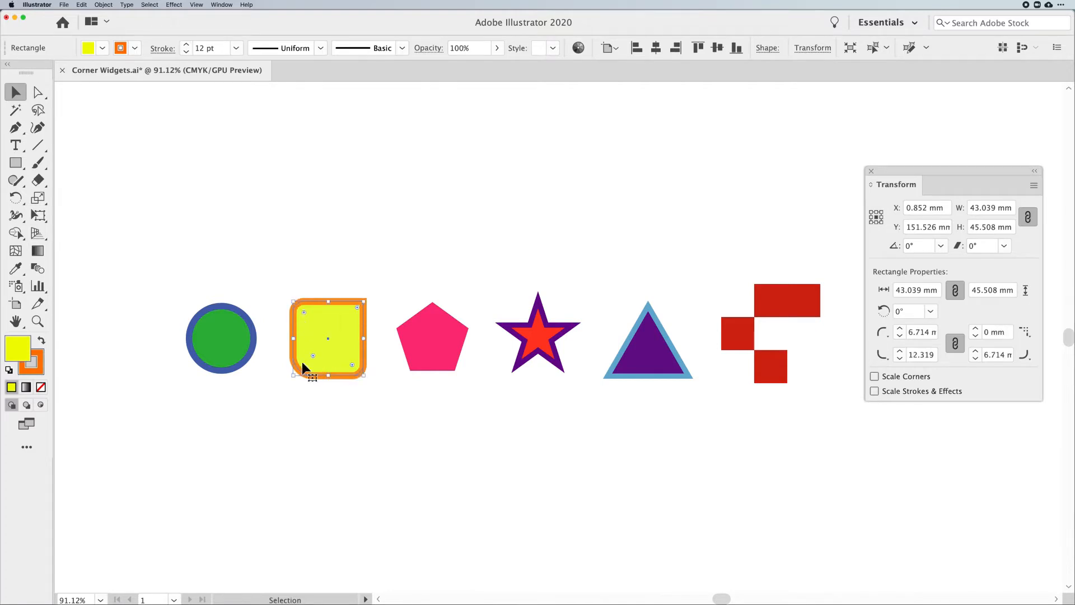
{"action": "left_click_drag", "start_coordinate": [312, 359], "coordinate": [283, 378]}
- Round all four corners of the yellow rectangle evenly to about 14.4 mm and deselect it
{"action": "mouse_move", "coordinate": [357, 369]}
{"action": "left_mouse_down"}
{"action": "mouse_move", "coordinate": [352, 362]}
{"action": "mouse_move", "coordinate": [373, 377]}
{"action": "left_mouse_up"}
{"action": "left_click_drag", "start_coordinate": [365, 375], "coordinate": [367, 376]}
{"action": "left_click_drag", "start_coordinate": [357, 370], "coordinate": [337, 350]}
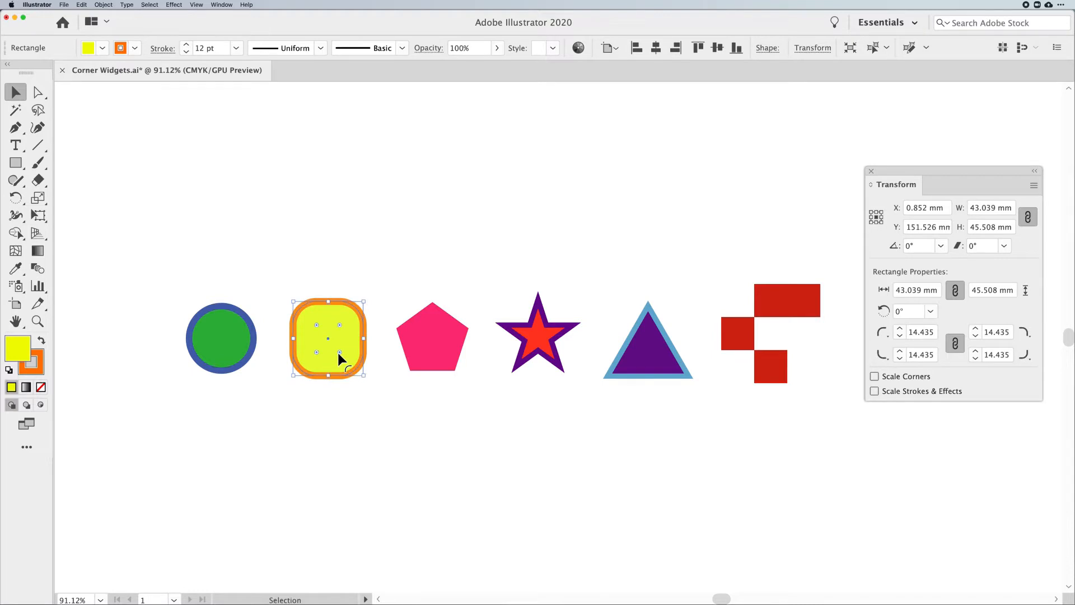
{"action": "left_click", "coordinate": [319, 257]}
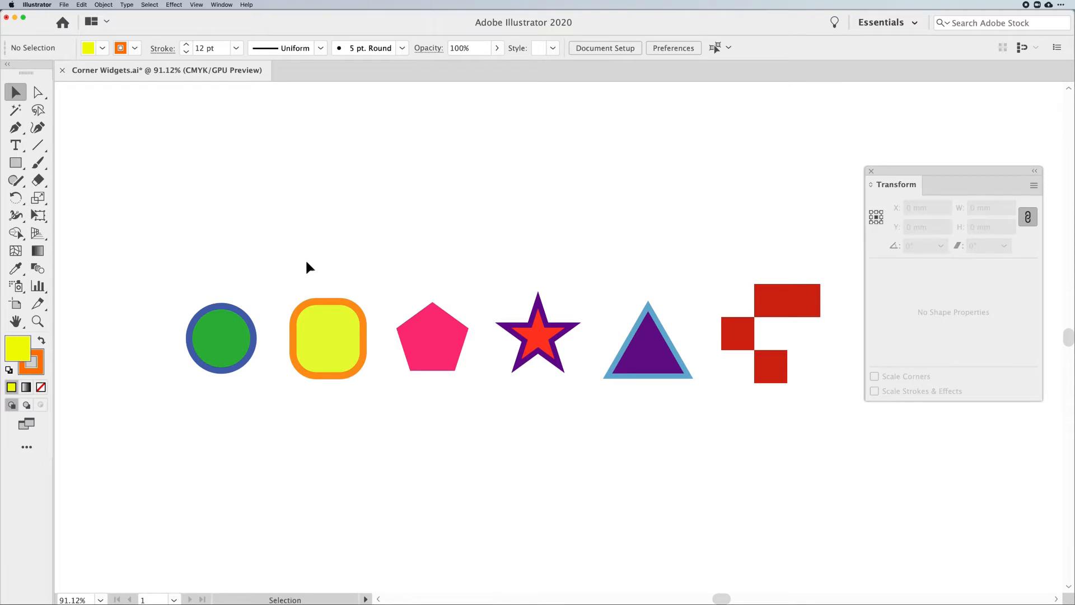
- Cycle the yellow rectangle's corner style repeatedly through inverted round and chamfer, ending on round corners
{"action": "left_click", "coordinate": [321, 328]}
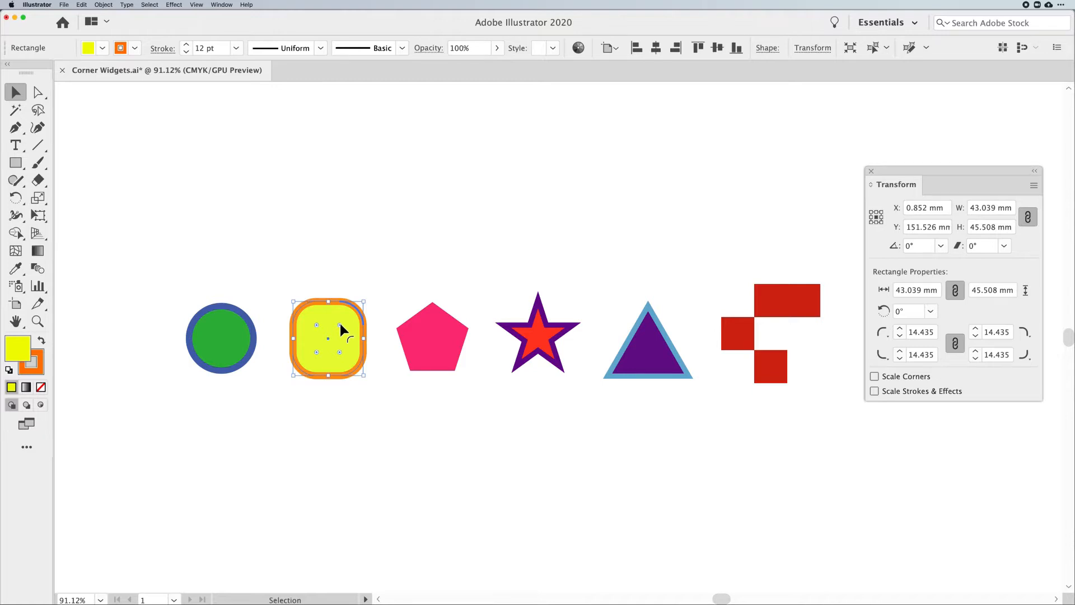
{"action": "left_click", "coordinate": [340, 325], "text": "alt"}
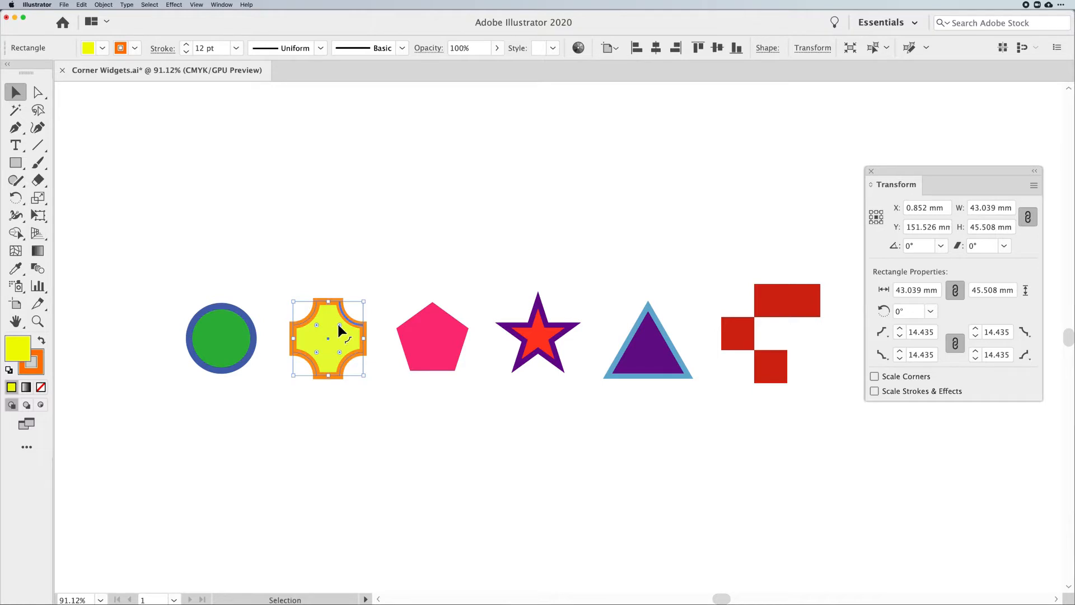
{"action": "left_click", "coordinate": [338, 324], "text": "alt"}
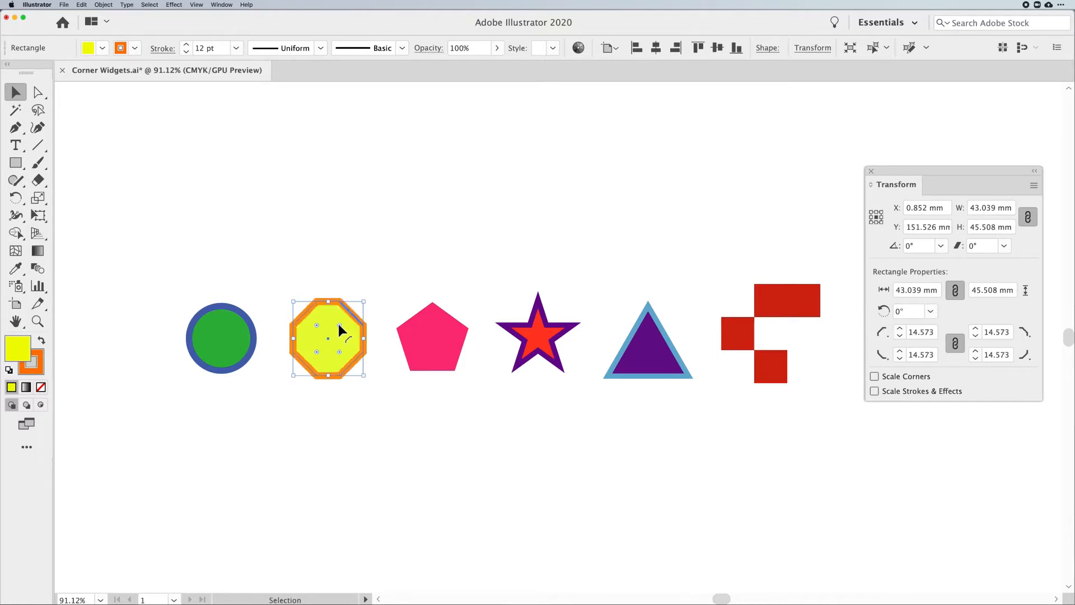
{"action": "left_click", "coordinate": [338, 324], "text": "alt"}
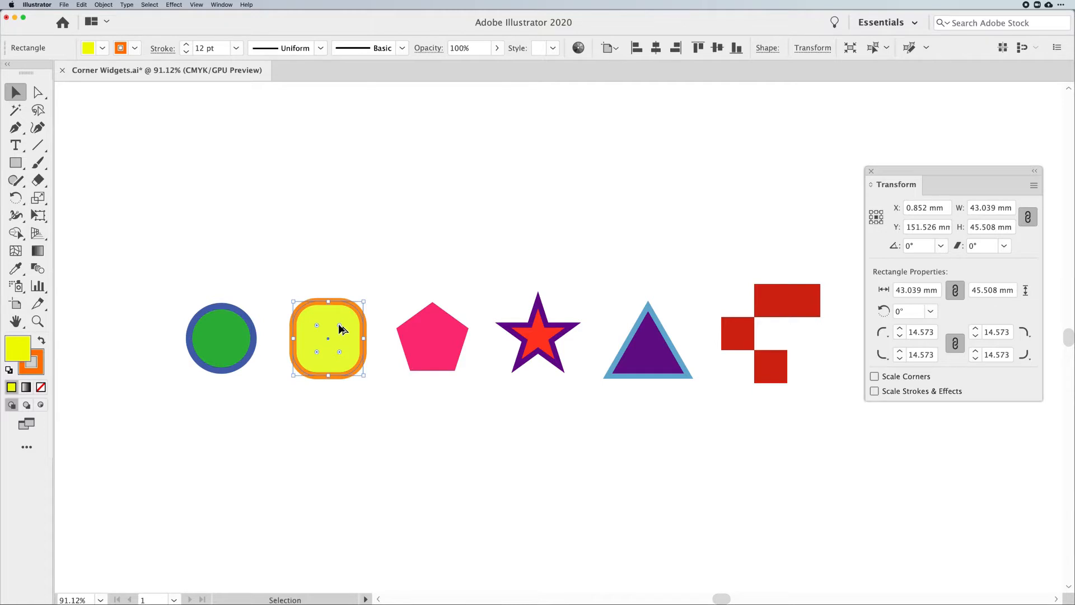
{"action": "left_click", "coordinate": [338, 323], "text": "alt"}
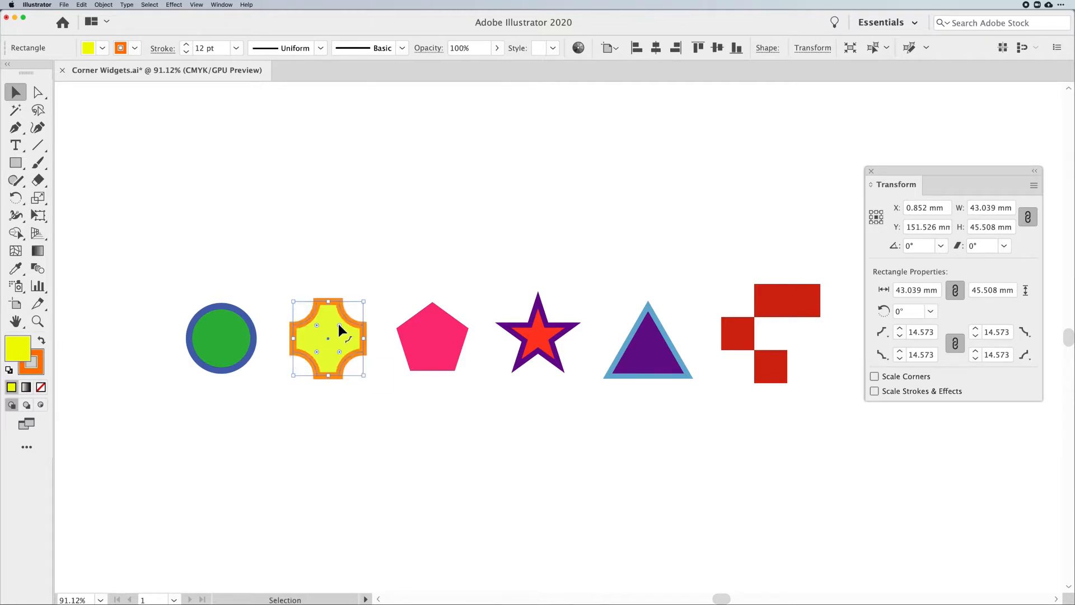
{"action": "left_click", "coordinate": [338, 324], "text": "alt"}
{"action": "right_click", "coordinate": [339, 324]}
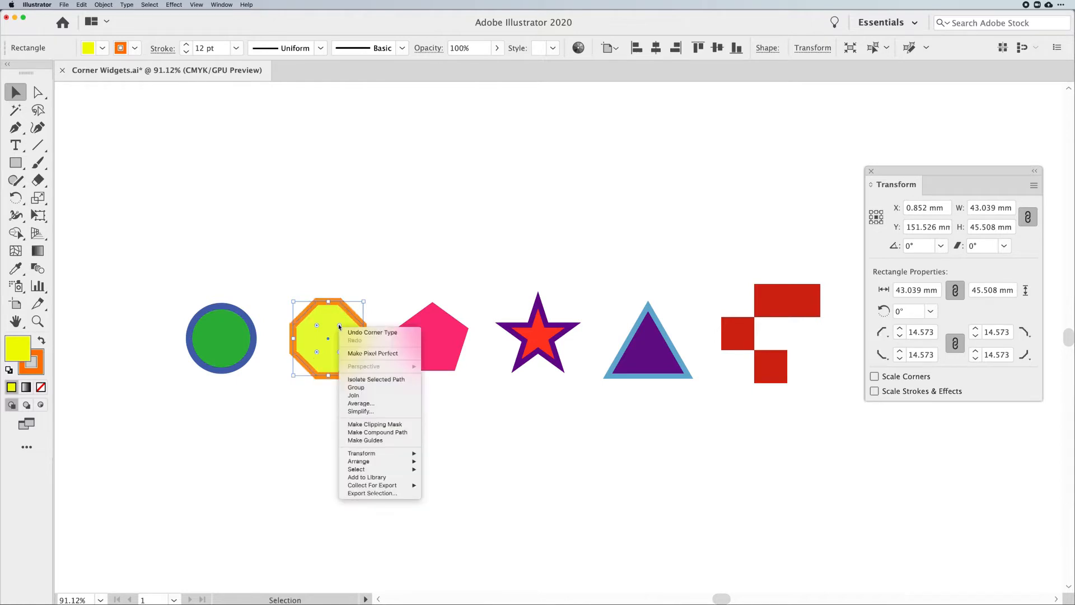
{"action": "left_click", "coordinate": [338, 323]}
{"action": "left_click", "coordinate": [338, 321], "text": "alt"}
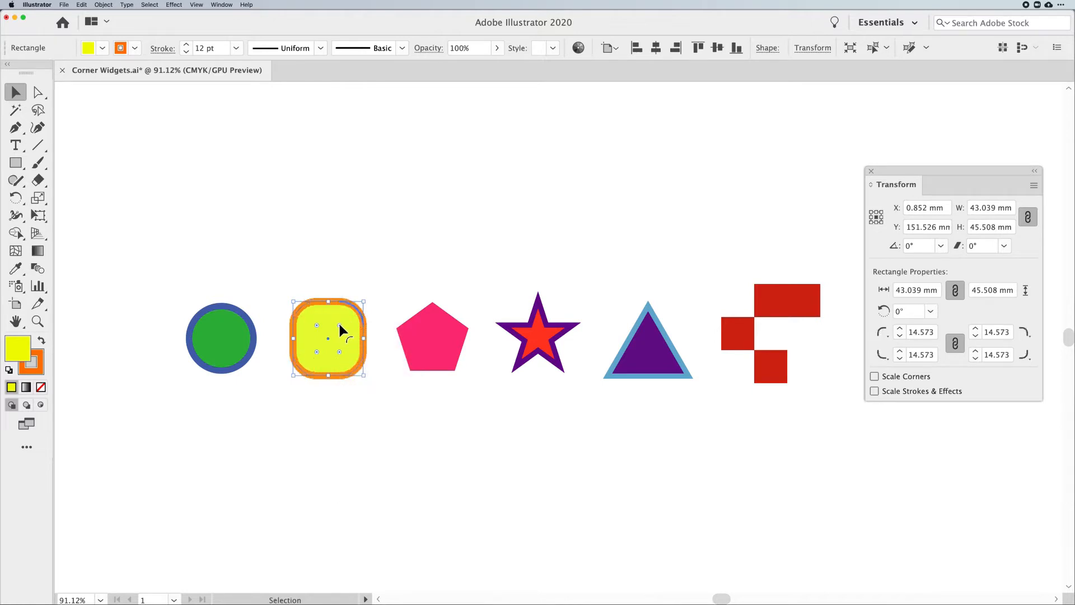
{"action": "left_click", "coordinate": [338, 324], "text": "alt"}
{"action": "left_click", "coordinate": [340, 324], "text": "alt"}
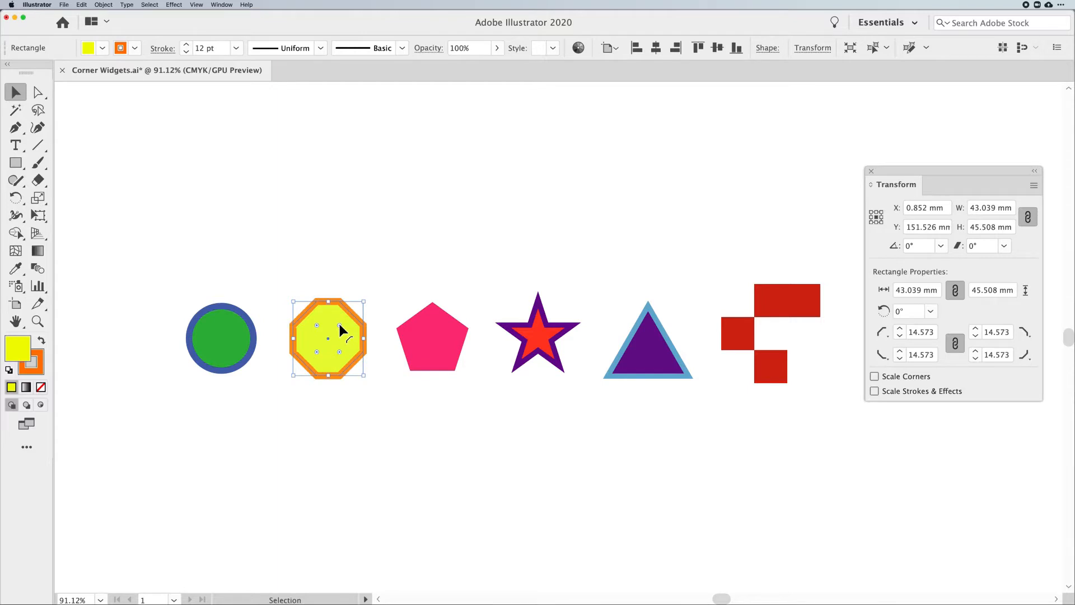
{"action": "left_click", "coordinate": [339, 323], "text": "alt"}
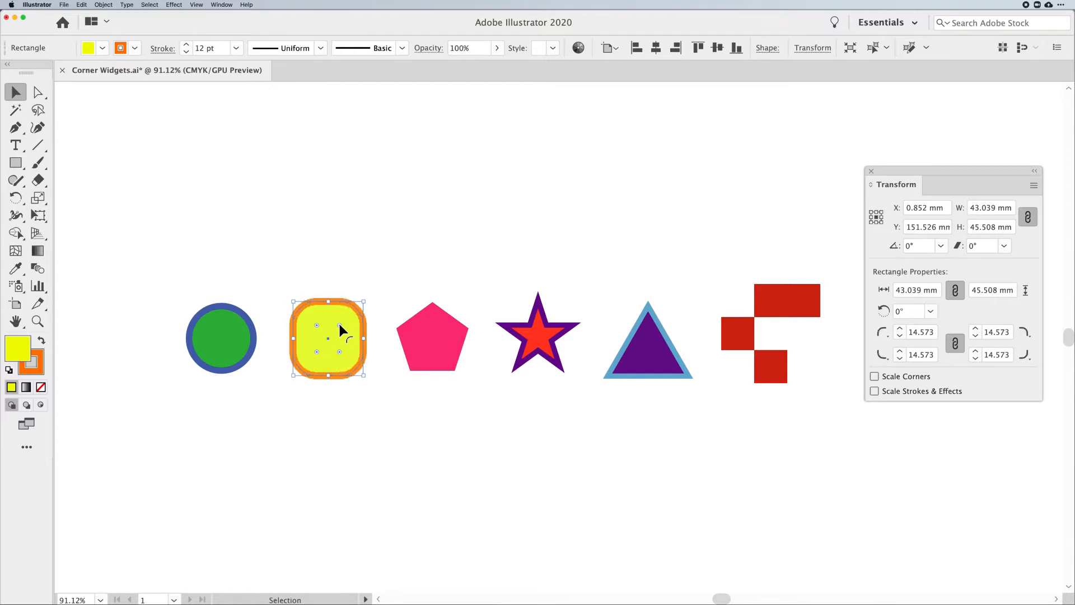
- Square off the rectangle's corners, round them to about 13.9 mm, and cycle their style through inverted round and chamfer back to round
{"action": "mouse_move", "coordinate": [340, 323]}
{"action": "left_mouse_down"}
{"action": "mouse_move", "coordinate": [371, 296]}
{"action": "mouse_move", "coordinate": [354, 308]}
{"action": "left_mouse_up"}
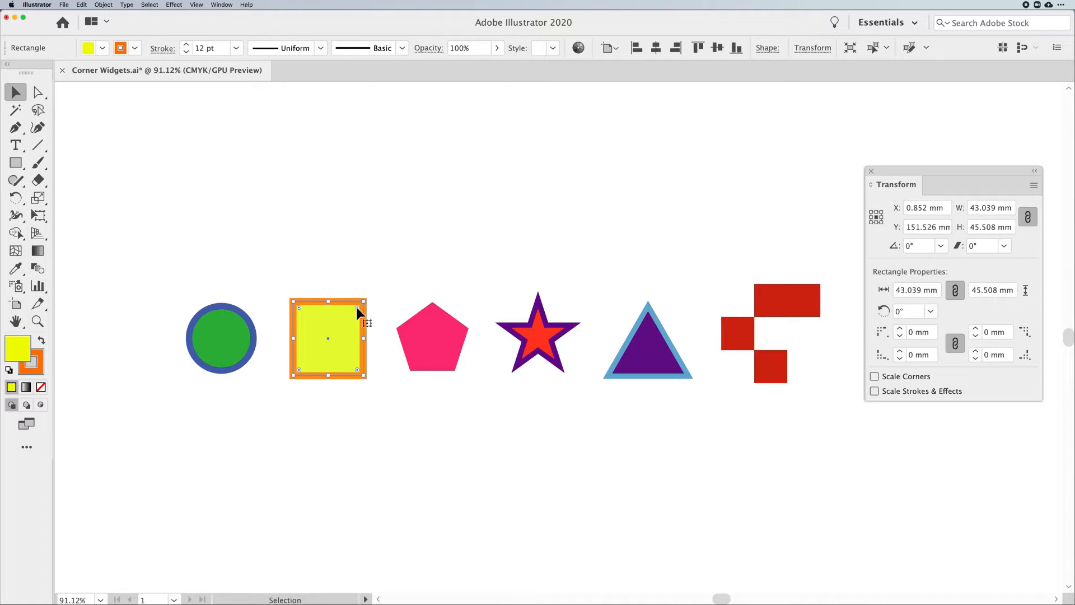
{"action": "left_click_drag", "start_coordinate": [356, 307], "coordinate": [339, 321]}
{"action": "left_click", "coordinate": [341, 323], "text": "alt"}
{"action": "left_click", "coordinate": [339, 321], "text": "alt"}
{"action": "left_click", "coordinate": [339, 320], "text": "alt"}
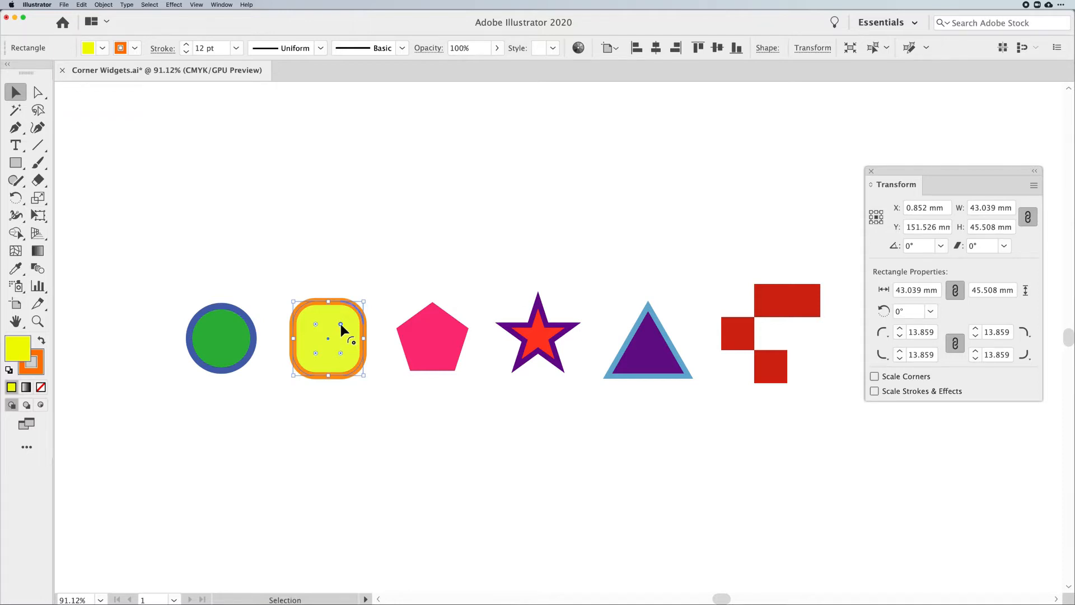
{"action": "left_click", "coordinate": [341, 324], "text": "alt"}
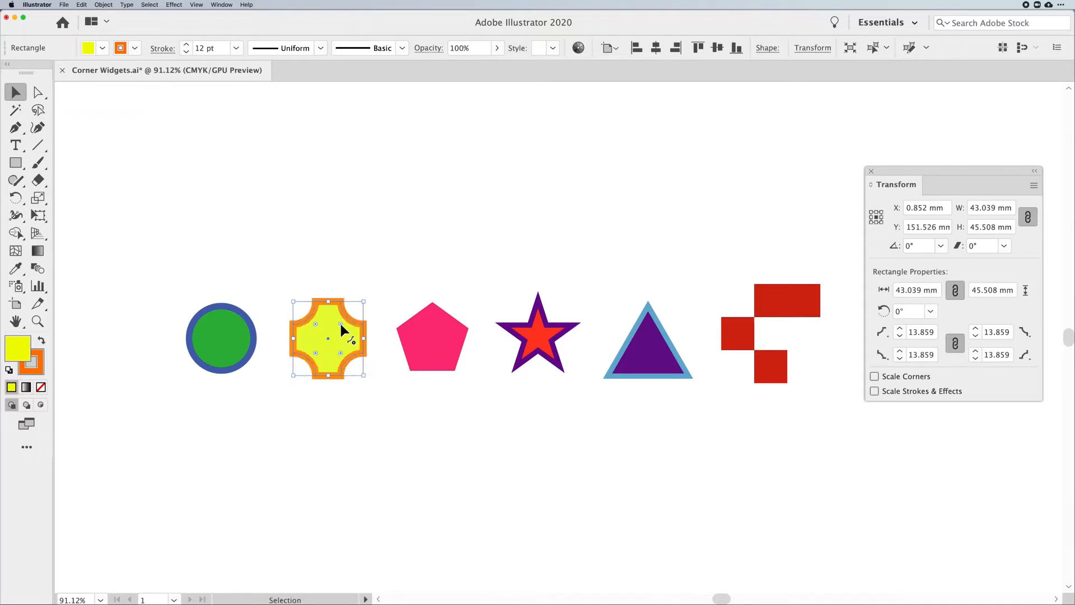
{"action": "left_click", "coordinate": [340, 324], "text": "alt"}
{"action": "left_click", "coordinate": [340, 324], "text": "alt"}
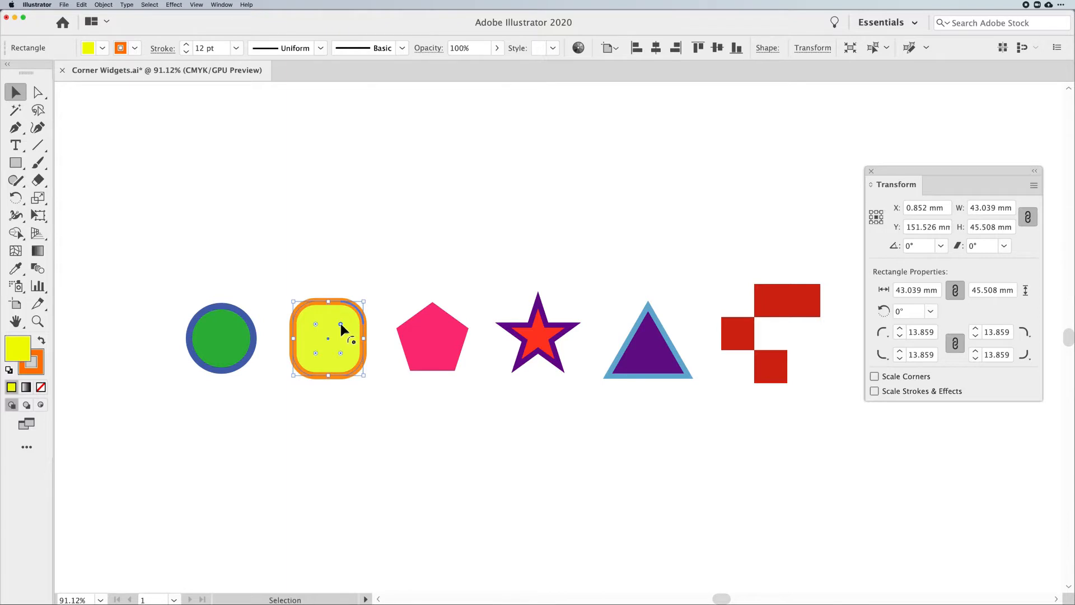
- Round all four corners of the yellow rectangle uniformly to about 11 mm and deselect it
{"action": "left_click_drag", "start_coordinate": [340, 323], "coordinate": [350, 312]}
{"action": "left_click_drag", "start_coordinate": [351, 311], "coordinate": [370, 296]}
{"action": "left_click_drag", "start_coordinate": [352, 363], "coordinate": [399, 404]}
{"action": "left_click_drag", "start_coordinate": [357, 370], "coordinate": [344, 359]}
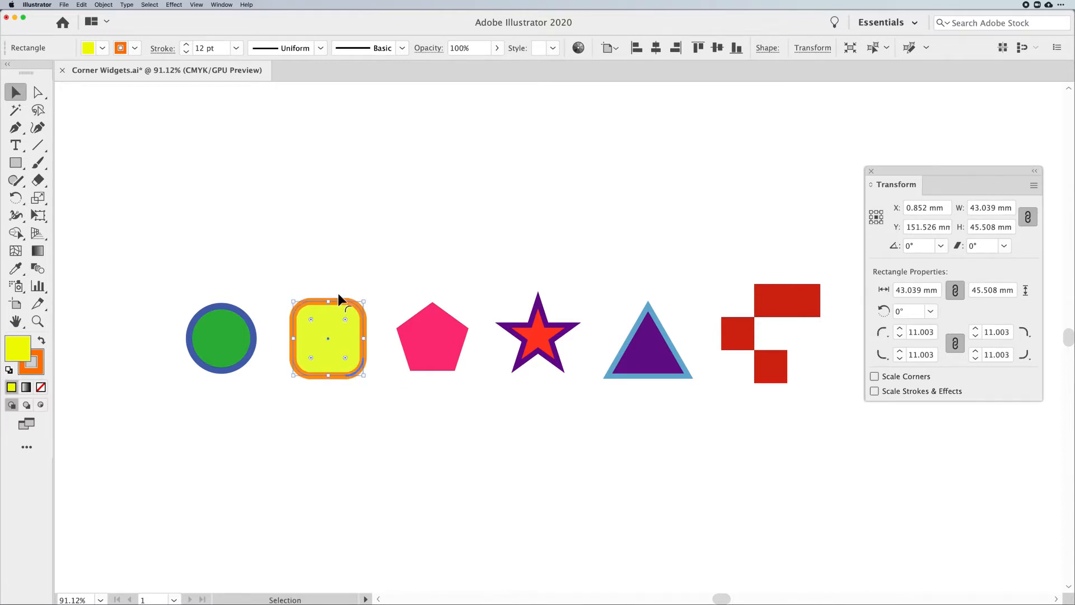
{"action": "left_click", "coordinate": [306, 256]}
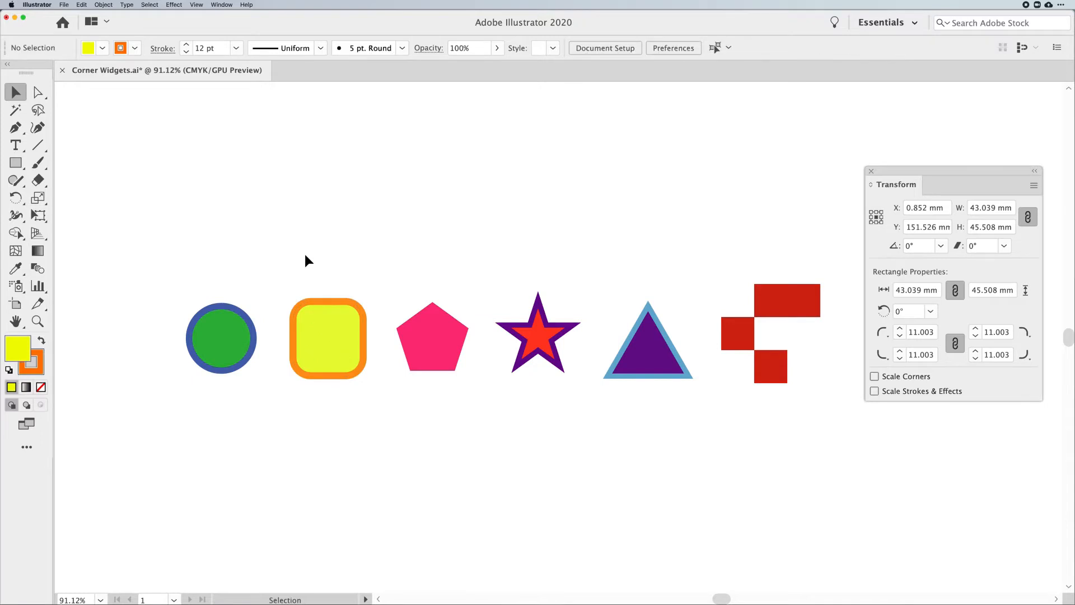
- With the Direct Selection tool, isolate the rectangle's upper-right corner, enlarge its radius to about 13.2 mm and make it inverted round
{"action": "left_click", "coordinate": [38, 93]}
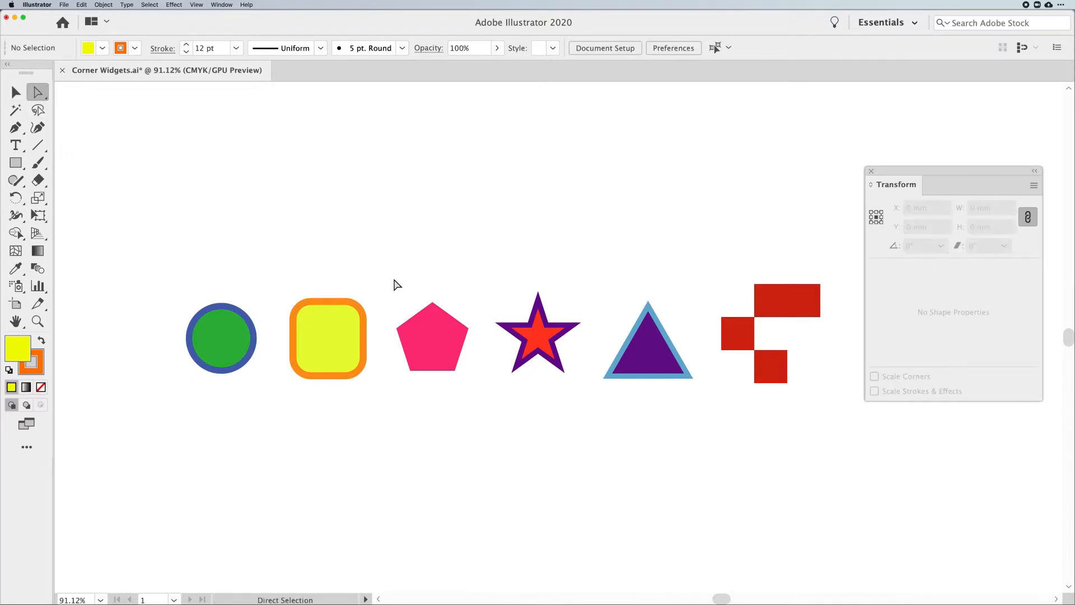
{"action": "left_click", "coordinate": [299, 309]}
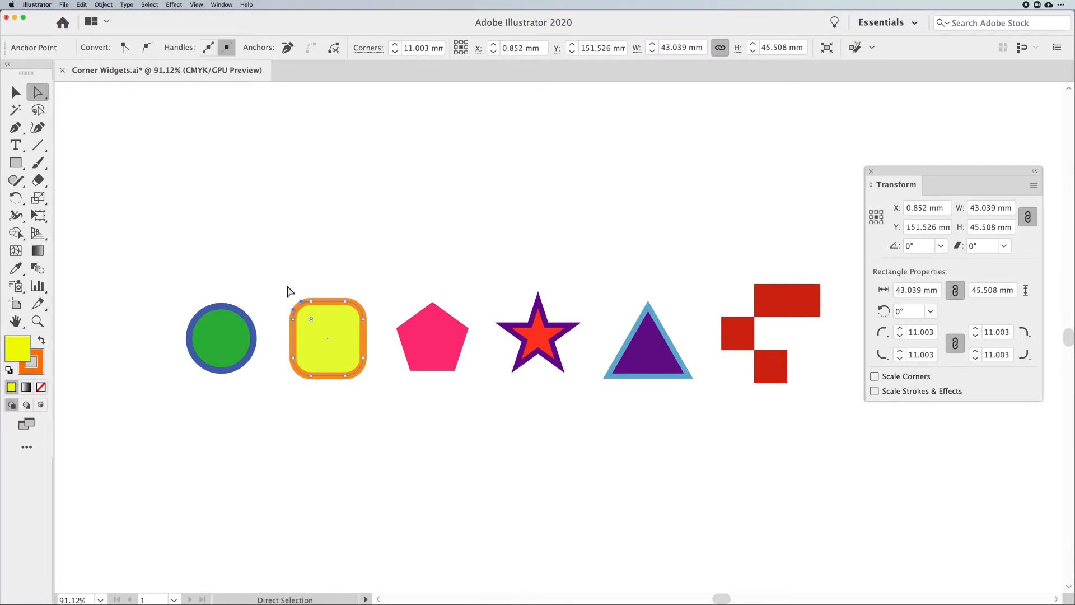
{"action": "left_click", "coordinate": [290, 297]}
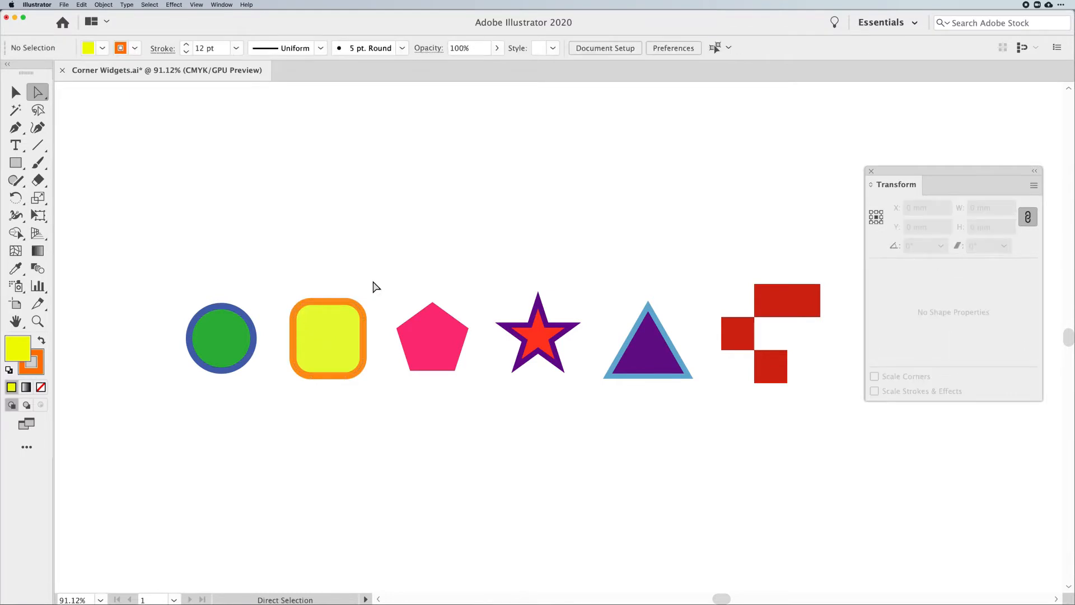
{"action": "left_click_drag", "start_coordinate": [378, 279], "coordinate": [340, 335]}
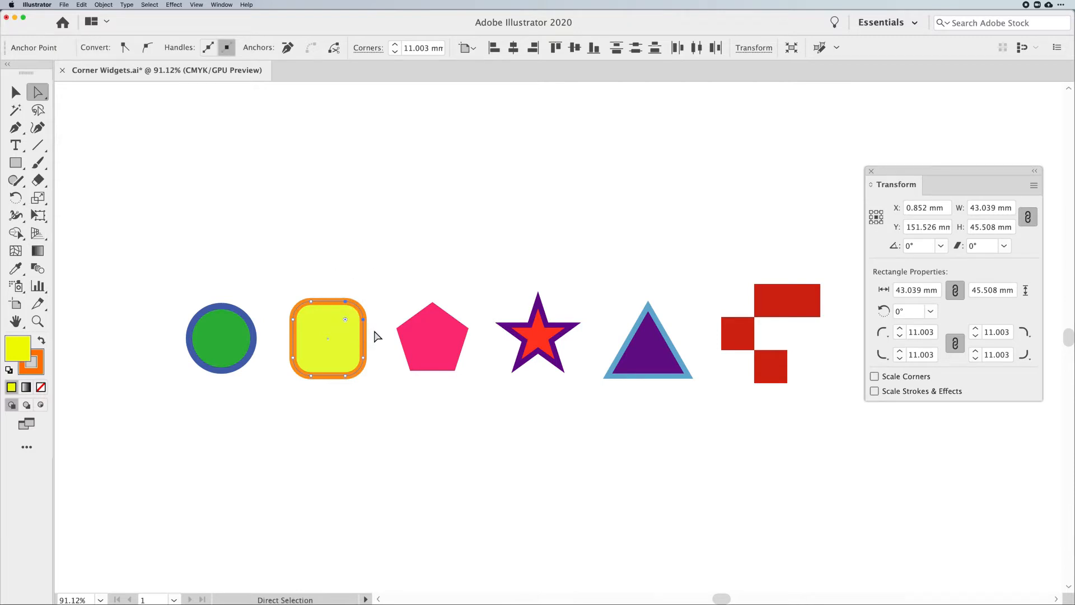
{"action": "mouse_move", "coordinate": [347, 324]}
{"action": "left_mouse_down"}
{"action": "mouse_move", "coordinate": [362, 307]}
{"action": "mouse_move", "coordinate": [343, 327]}
{"action": "left_mouse_up"}
{"action": "right_click", "coordinate": [341, 324]}
{"action": "key", "text": "Escape"}
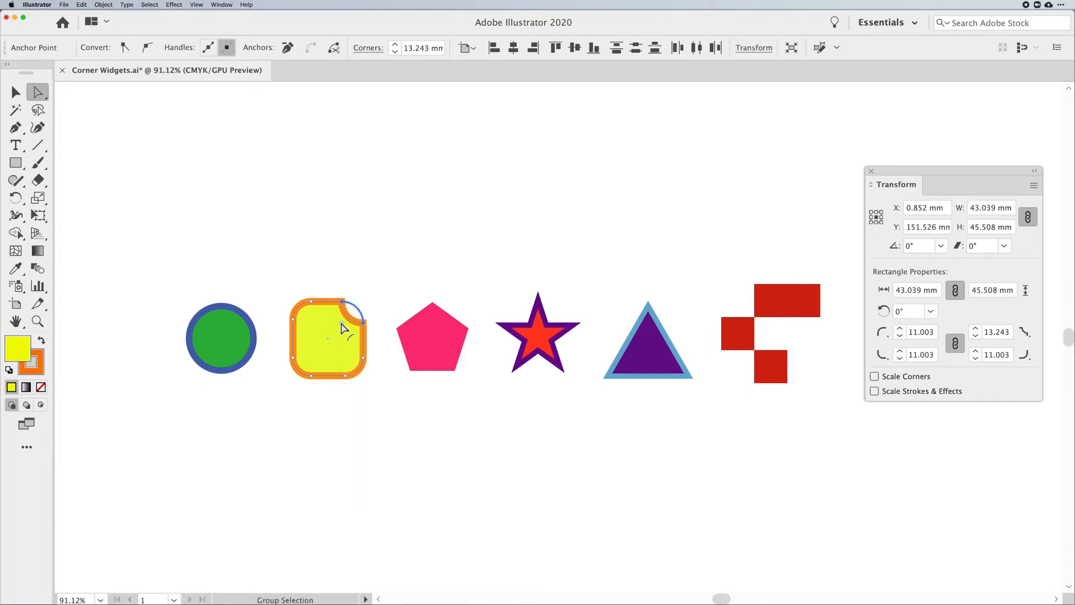
- Cycle the style of the rectangle's upper-right corner until it is round again and deselect the shape
{"action": "left_click", "coordinate": [342, 324], "text": "alt"}
{"action": "left_click", "coordinate": [342, 326], "text": "alt"}
{"action": "left_click", "coordinate": [342, 325], "text": "alt"}
{"action": "left_click", "coordinate": [343, 326], "text": "alt"}
{"action": "left_click", "coordinate": [343, 326], "text": "alt"}
{"action": "left_click", "coordinate": [383, 277]}
- Select the rectangle's lower-left and upper-right corners together, make them inverted round at about 15.4 mm, and deselect the shape
{"action": "left_click_drag", "start_coordinate": [280, 355], "coordinate": [325, 388]}
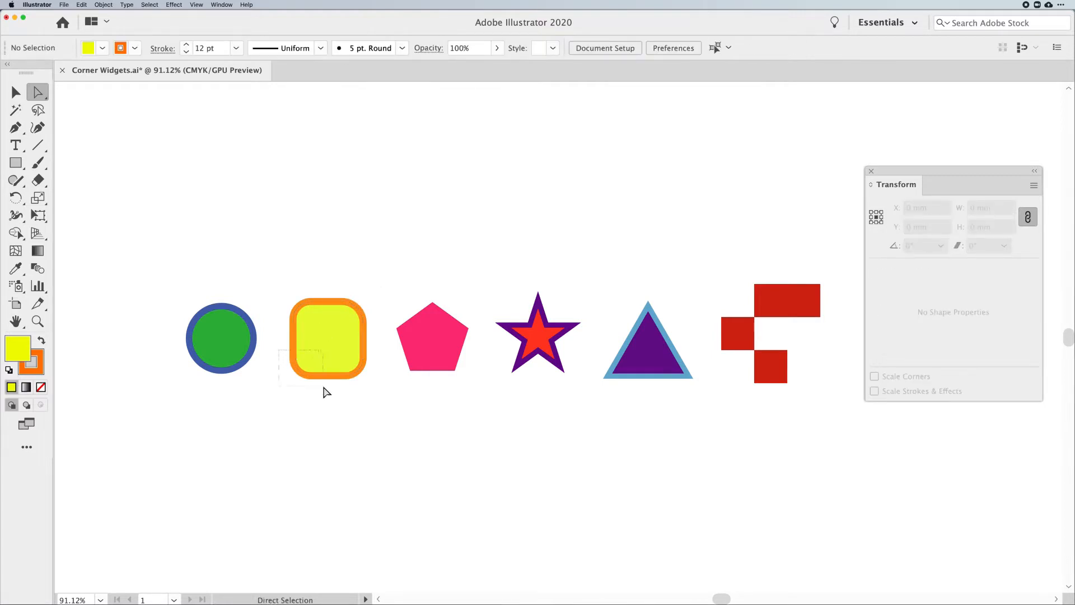
{"action": "left_click_drag", "start_coordinate": [338, 292], "coordinate": [348, 320]}
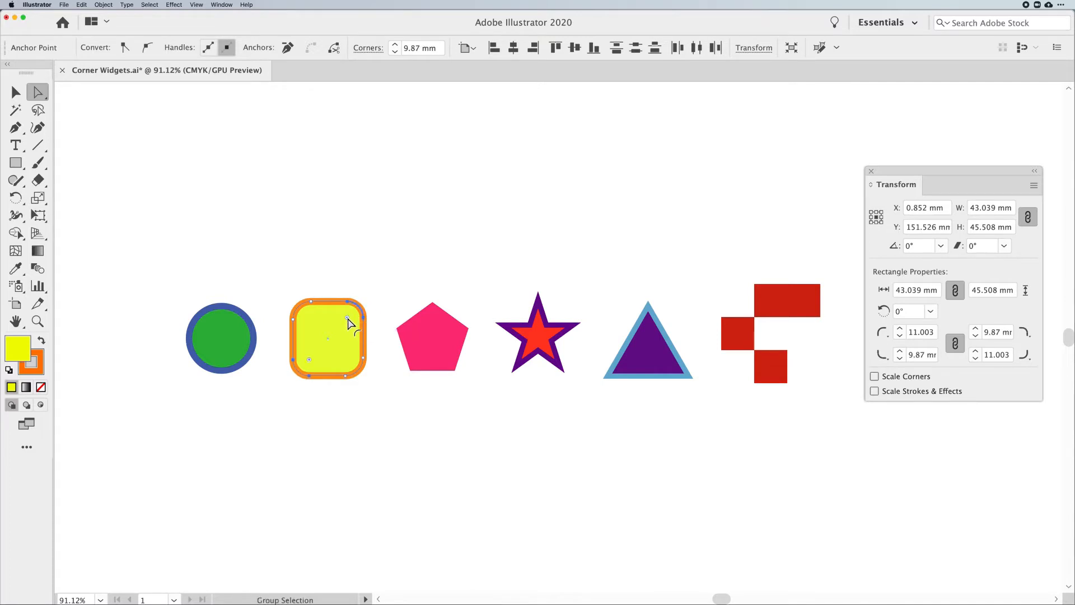
{"action": "left_click", "coordinate": [348, 319], "text": "alt"}
{"action": "left_click", "coordinate": [347, 319], "text": "alt"}
{"action": "left_click", "coordinate": [347, 319], "text": "alt"}
{"action": "left_click", "coordinate": [348, 319], "text": "alt"}
{"action": "left_click_drag", "start_coordinate": [348, 319], "coordinate": [341, 330]}
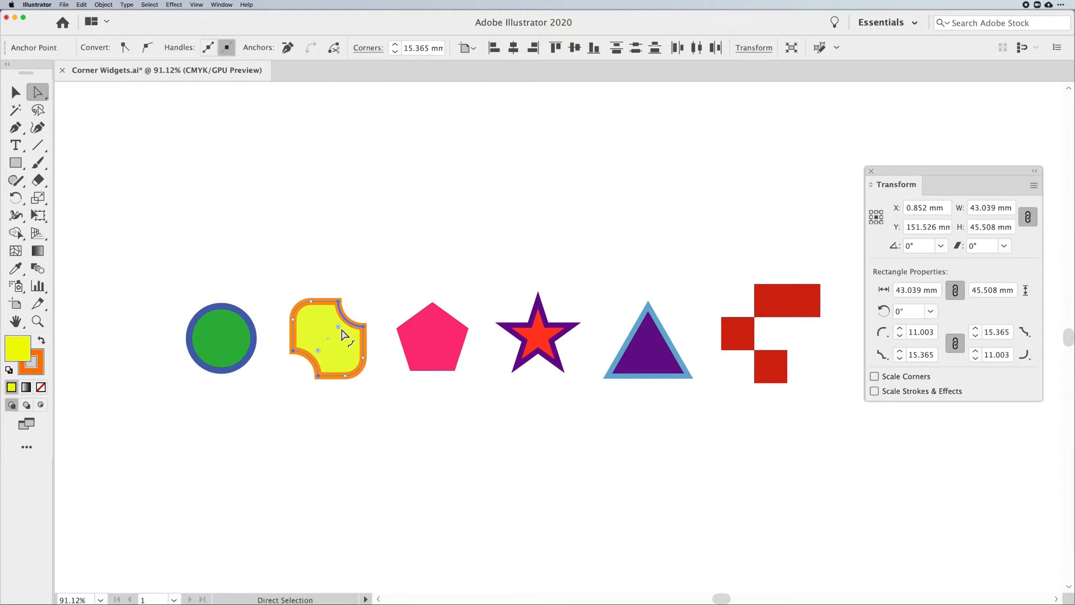
{"action": "left_click", "coordinate": [321, 234]}
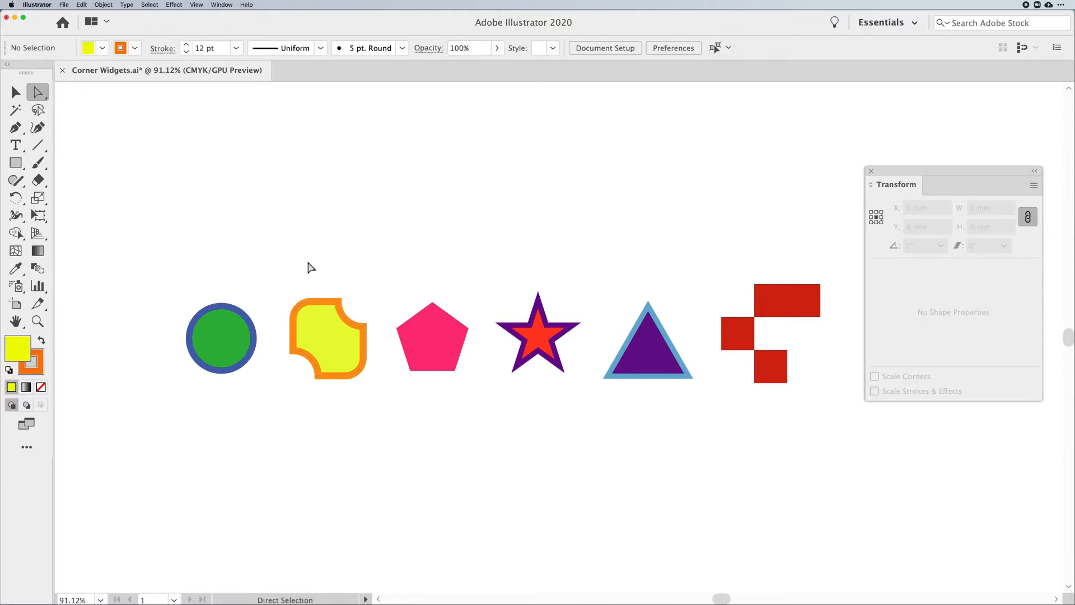
- Select the whole yellow rectangle, reduce its corner radii towards square, and round all four corners evenly to about 11.6 mm
{"action": "left_click", "coordinate": [336, 332]}
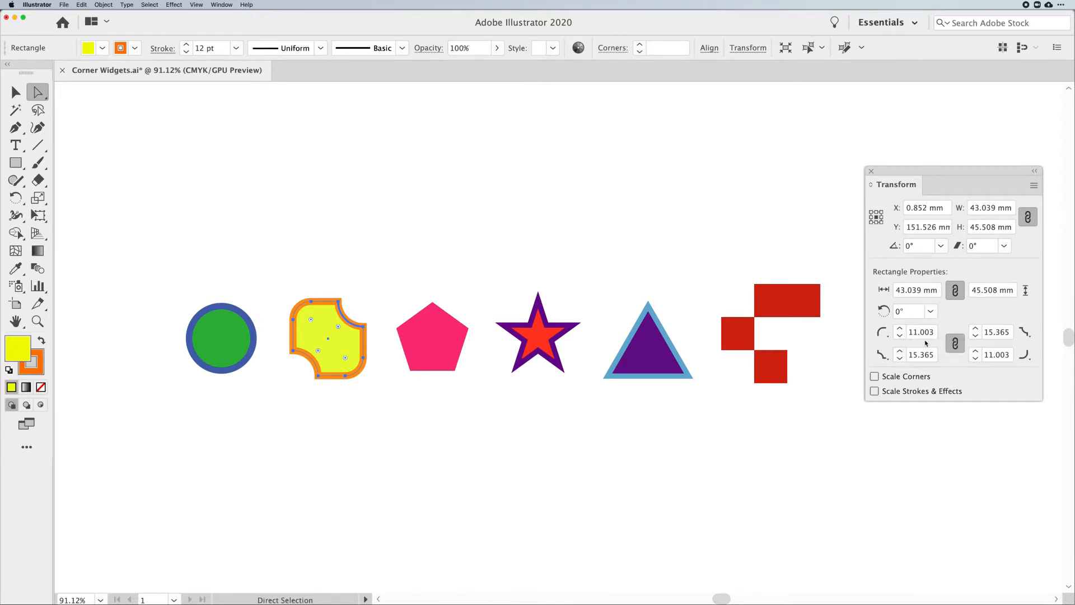
{"action": "left_click_drag", "start_coordinate": [340, 326], "coordinate": [295, 302]}
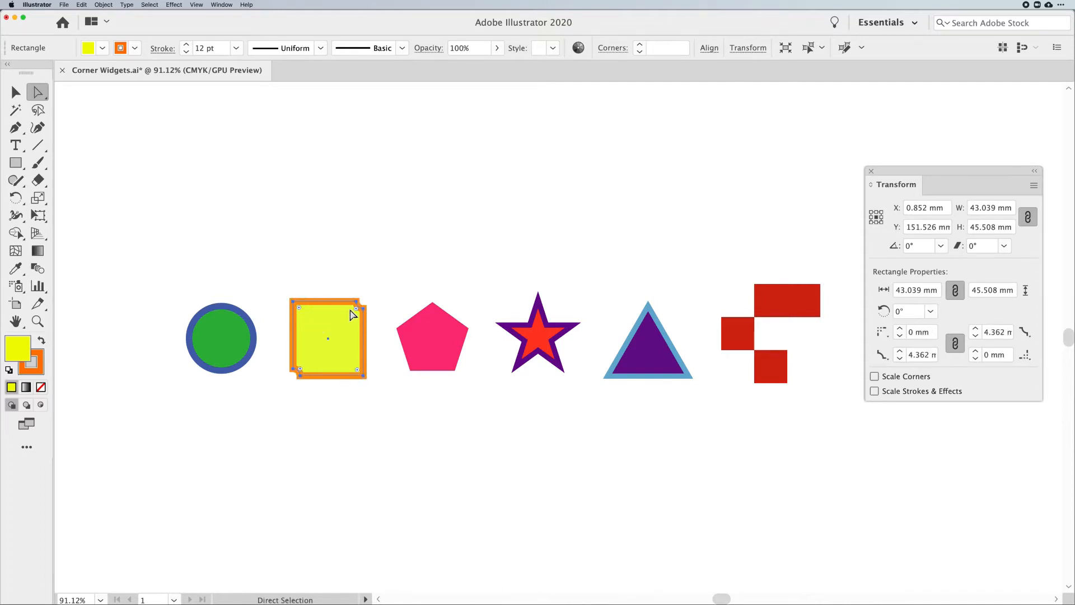
{"action": "mouse_move", "coordinate": [359, 315]}
{"action": "left_mouse_down"}
{"action": "mouse_move", "coordinate": [392, 293]}
{"action": "mouse_move", "coordinate": [345, 324]}
{"action": "left_mouse_up"}
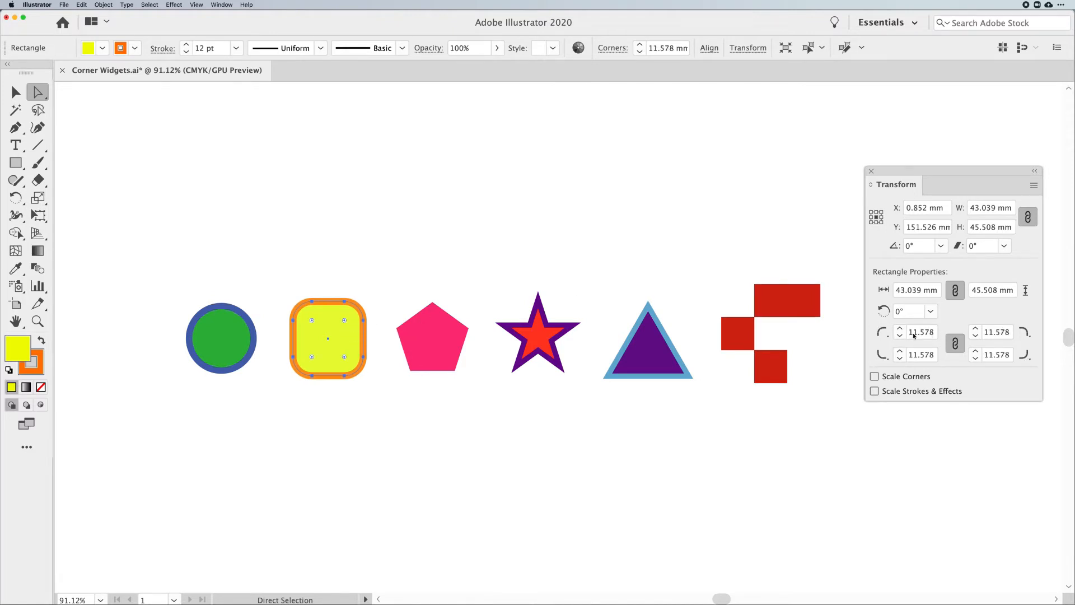
- Set the linked corner radius of the yellow rectangle to exactly 12 mm
{"action": "left_click", "coordinate": [927, 336]}
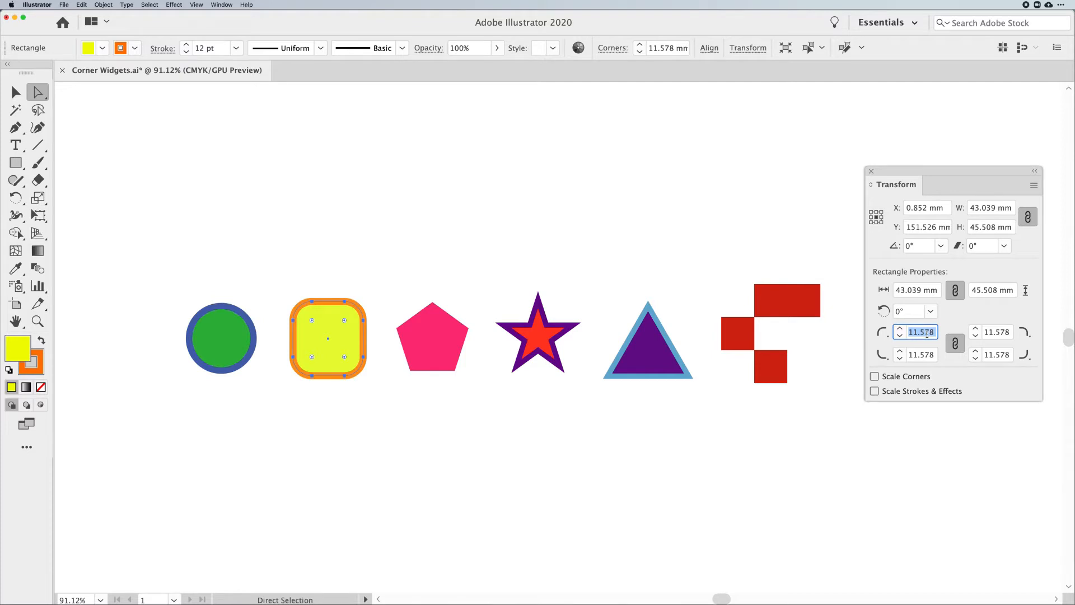
{"action": "type", "text": "12"}
{"action": "left_click", "coordinate": [931, 355]}
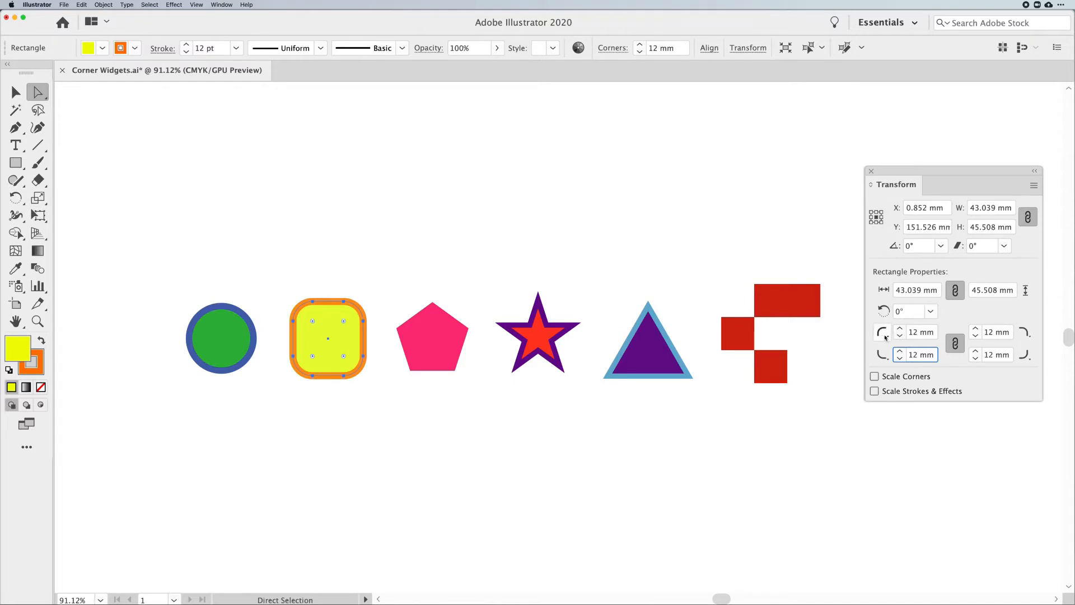
- Change the corner type of each of the rectangle's four corners individually to Inverted Round
{"action": "left_click", "coordinate": [885, 336]}
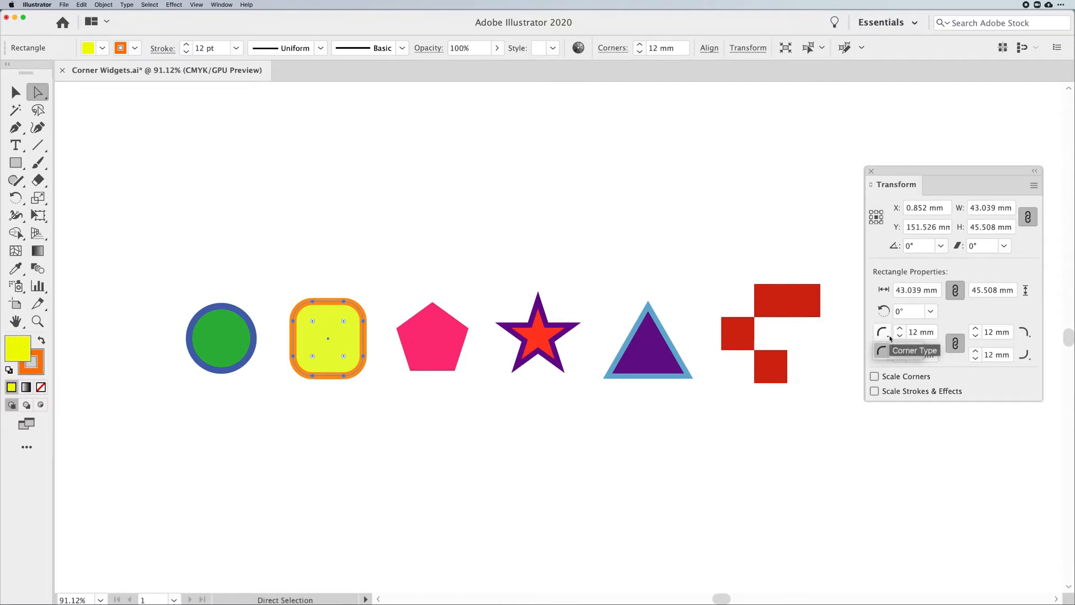
{"action": "left_click", "coordinate": [887, 337]}
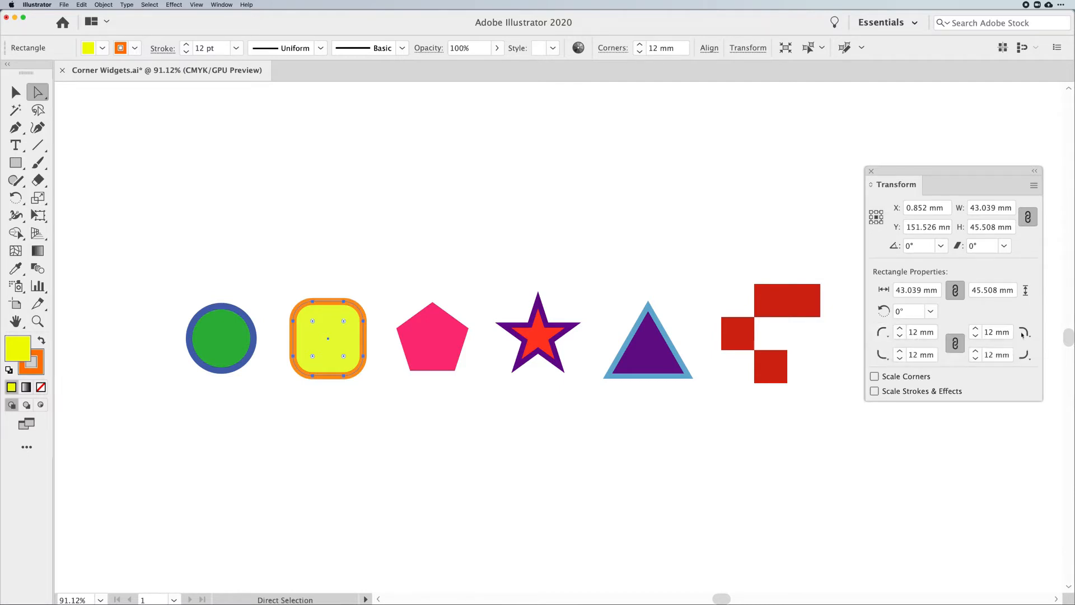
{"action": "left_click", "coordinate": [877, 356]}
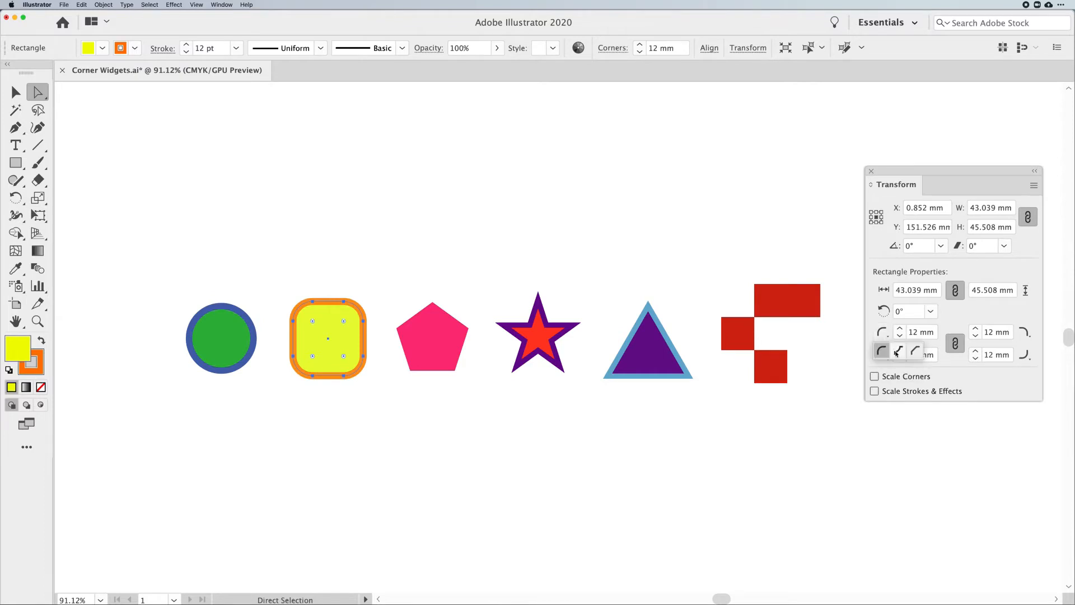
{"action": "left_click", "coordinate": [899, 354]}
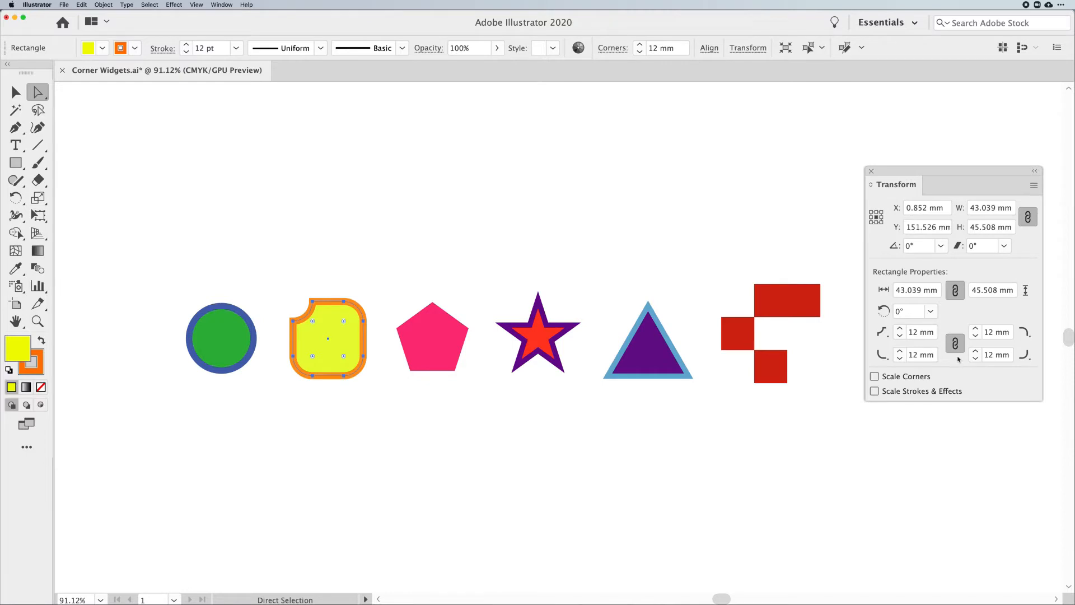
{"action": "left_click", "coordinate": [887, 359]}
{"action": "left_click", "coordinate": [898, 373]}
{"action": "left_click", "coordinate": [1025, 333]}
{"action": "left_click", "coordinate": [1008, 351]}
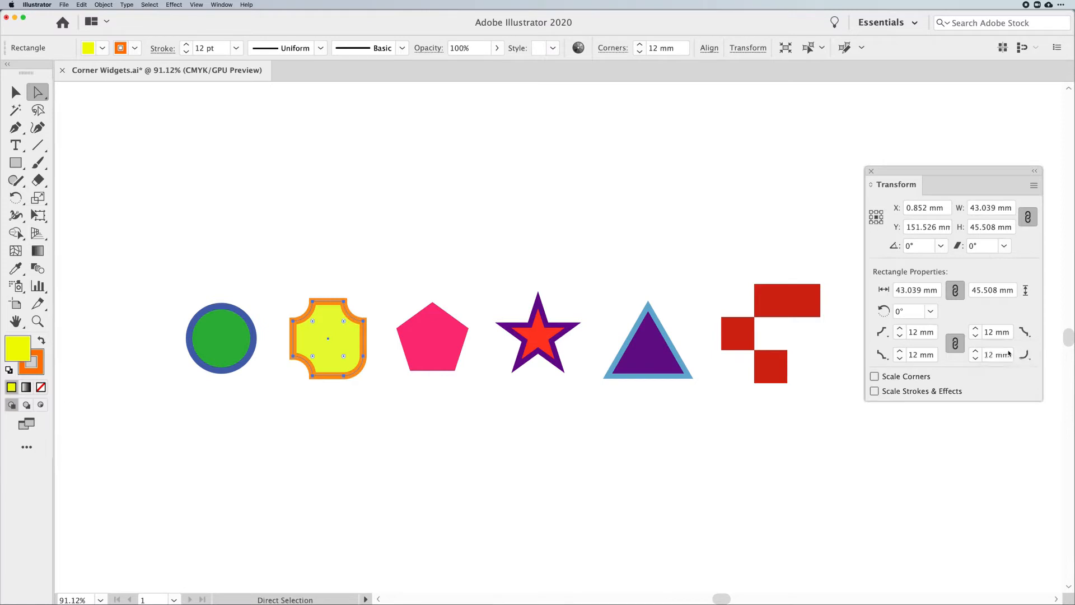
{"action": "left_click", "coordinate": [1028, 360]}
{"action": "left_click", "coordinate": [1011, 373]}
- Step the rectangle's linked corner radius until all four corners are 9 mm
{"action": "left_click", "coordinate": [899, 328]}
{"action": "left_click", "coordinate": [899, 328]}
{"action": "left_click", "coordinate": [899, 336]}
{"action": "left_click", "coordinate": [900, 336]}
{"action": "left_click", "coordinate": [899, 336]}
{"action": "left_click", "coordinate": [900, 336]}
{"action": "left_click", "coordinate": [900, 336]}
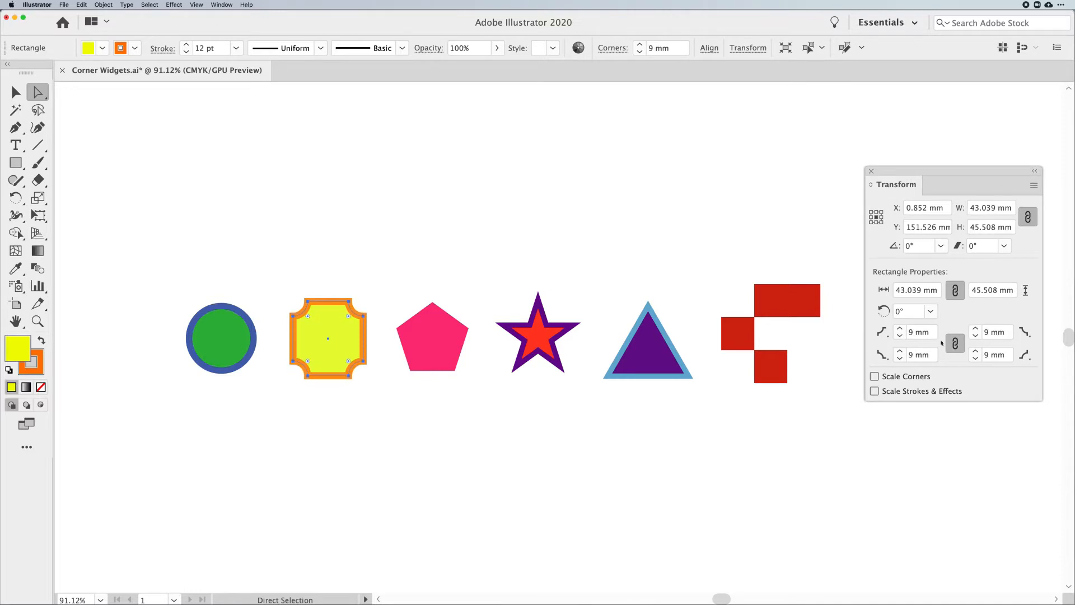
- Change the rectangle's upper-left corner type to round and reduce all four corner radii to 0 mm
{"action": "left_click", "coordinate": [882, 332]}
{"action": "left_click", "coordinate": [881, 351]}
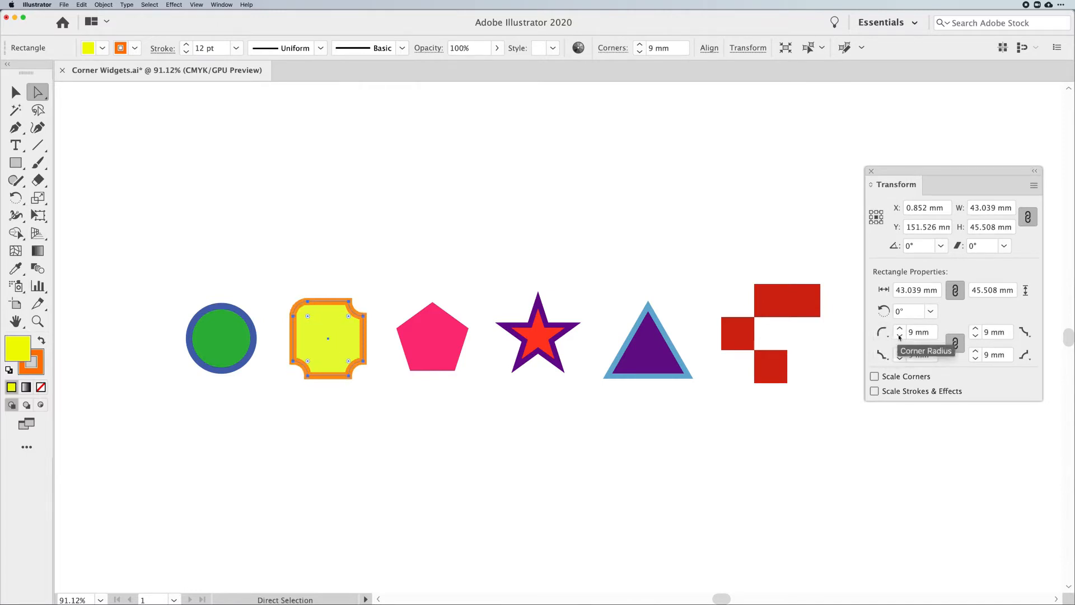
{"action": "left_click", "coordinate": [885, 335]}
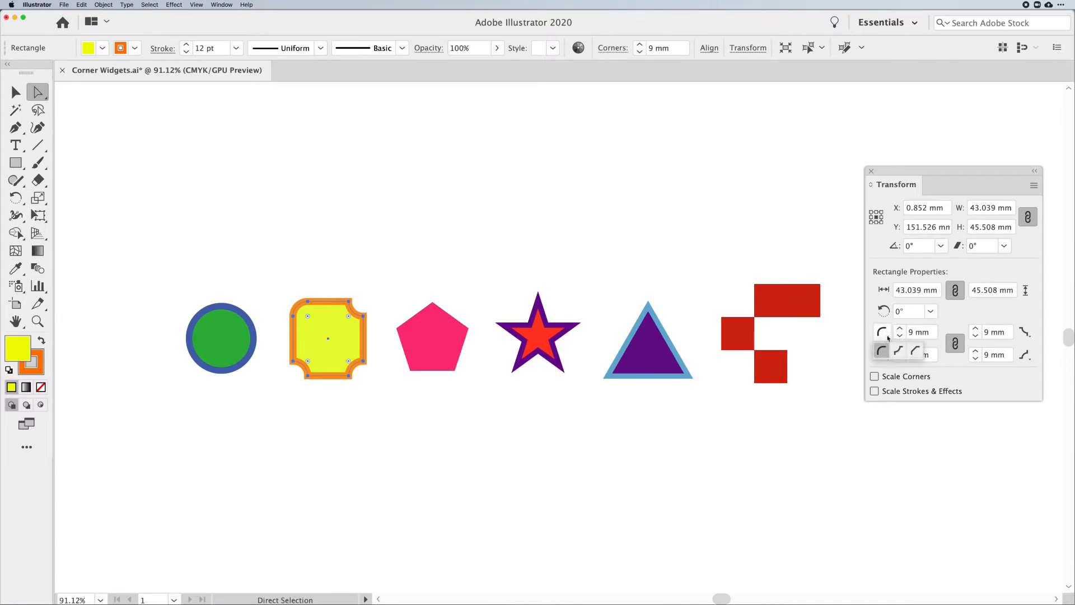
{"action": "left_click", "coordinate": [900, 337]}
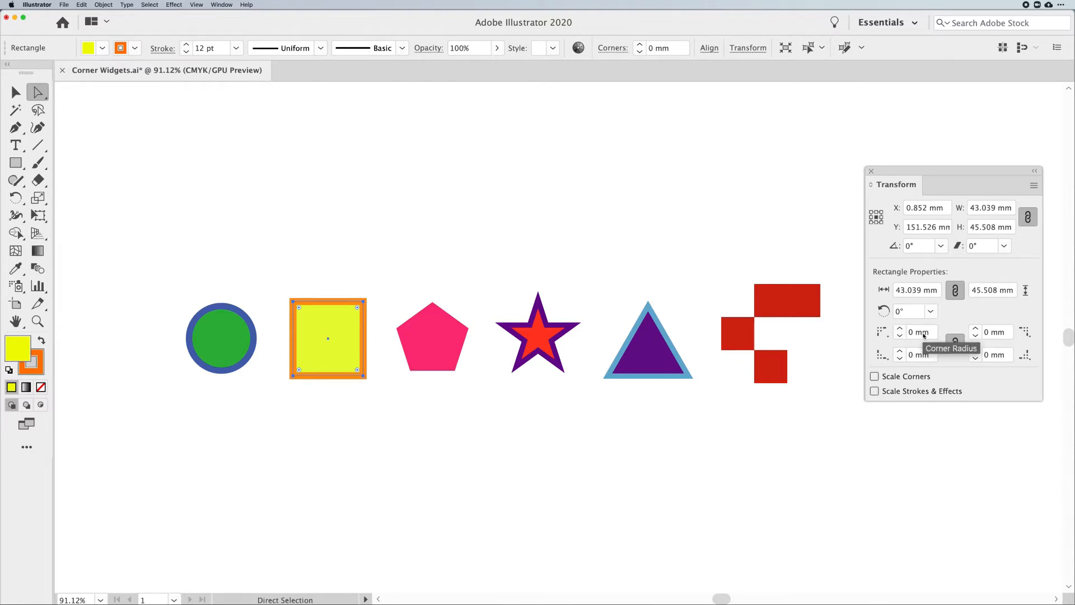
- Try to apply the round and Inverted Round corner types to the upper-left corner at zero radius
{"action": "left_click", "coordinate": [888, 337]}
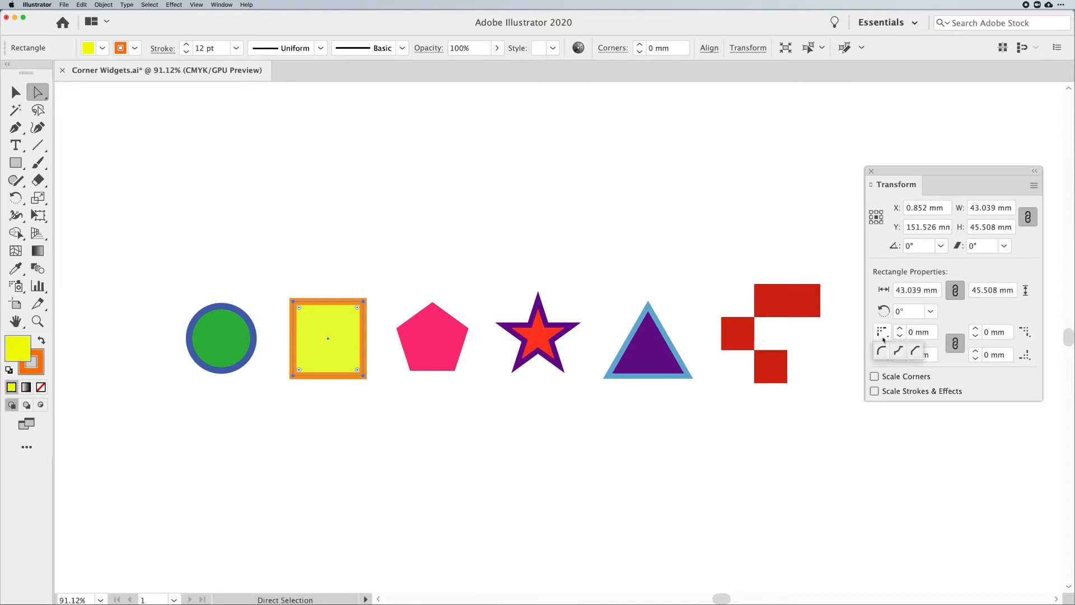
{"action": "left_click", "coordinate": [883, 355]}
{"action": "left_click", "coordinate": [883, 333]}
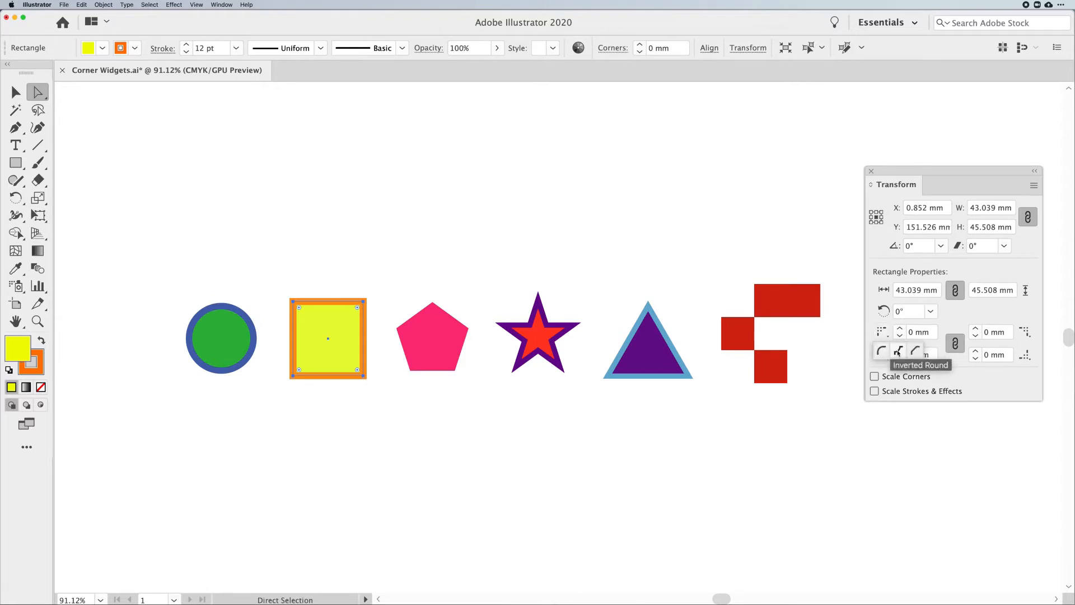
{"action": "left_click", "coordinate": [898, 351]}
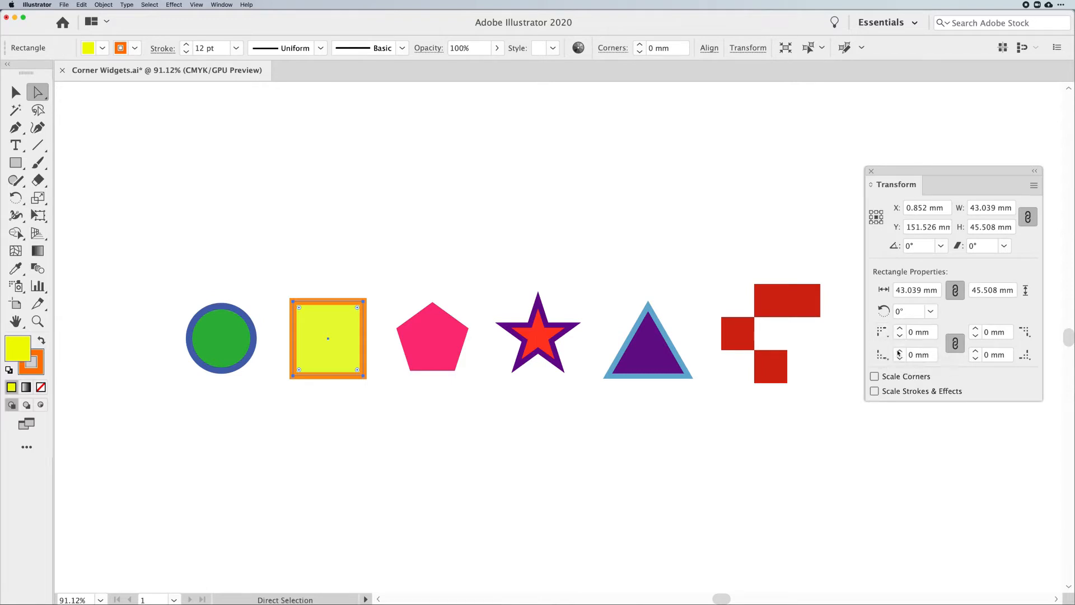
- Raise the rectangle's linked corner radius to 3 mm, and show the upper-left corner's type options without changing them
{"action": "left_click", "coordinate": [900, 329]}
{"action": "left_click", "coordinate": [899, 328]}
{"action": "left_click", "coordinate": [900, 329]}
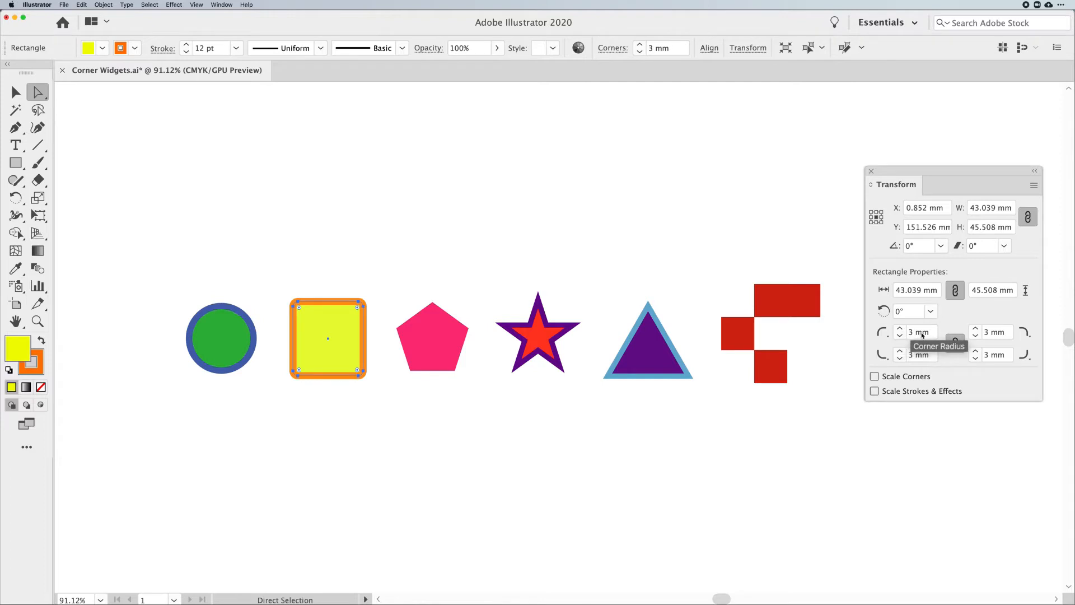
{"action": "left_click", "coordinate": [883, 334]}
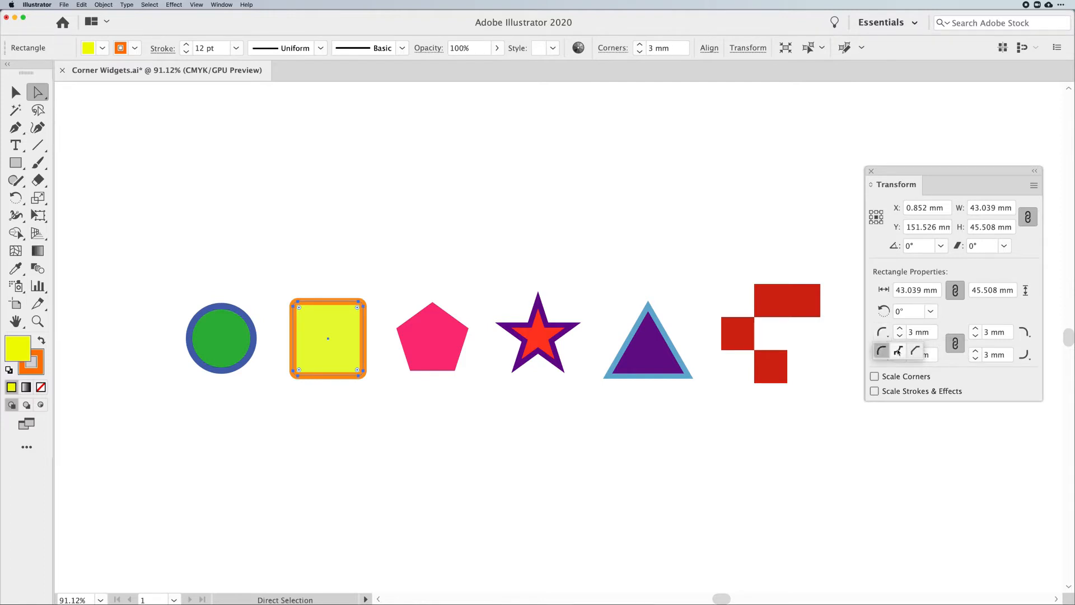
{"action": "left_click", "coordinate": [871, 330]}
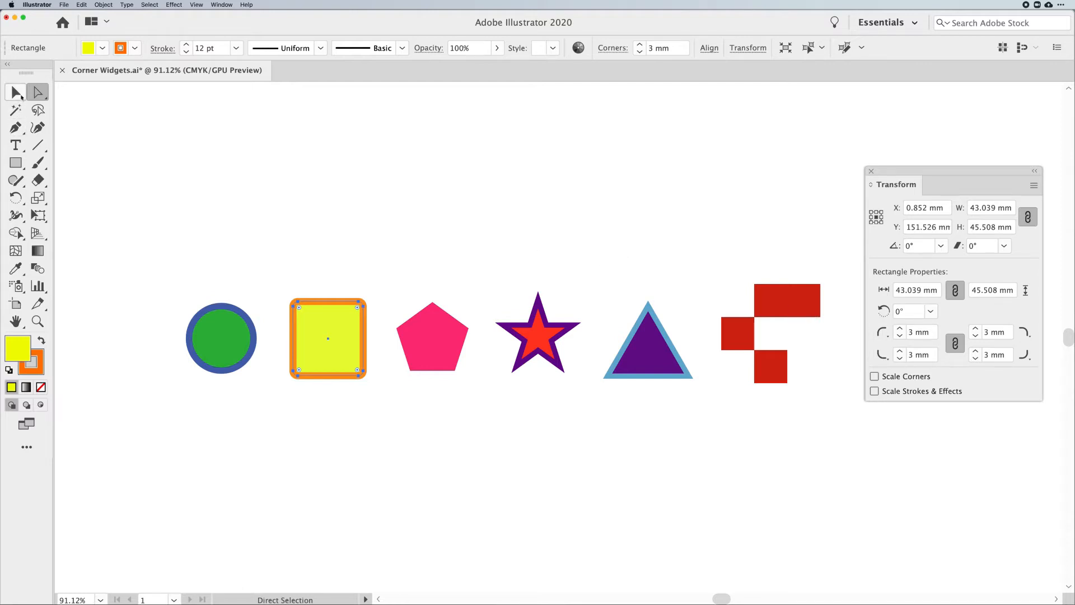
- Select the pink pentagon with the Selection tool and round its corners to about 7.3 mm using the corner widget
{"action": "left_click", "coordinate": [16, 92]}
{"action": "left_click", "coordinate": [431, 150]}
{"action": "left_click", "coordinate": [439, 334]}
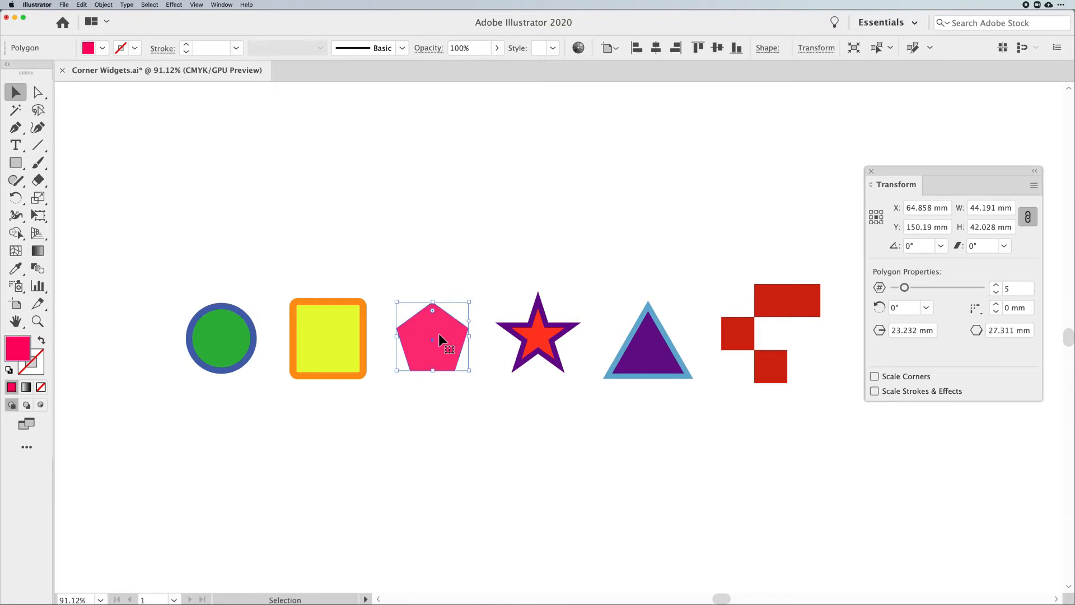
{"action": "left_click_drag", "start_coordinate": [432, 310], "coordinate": [433, 317]}
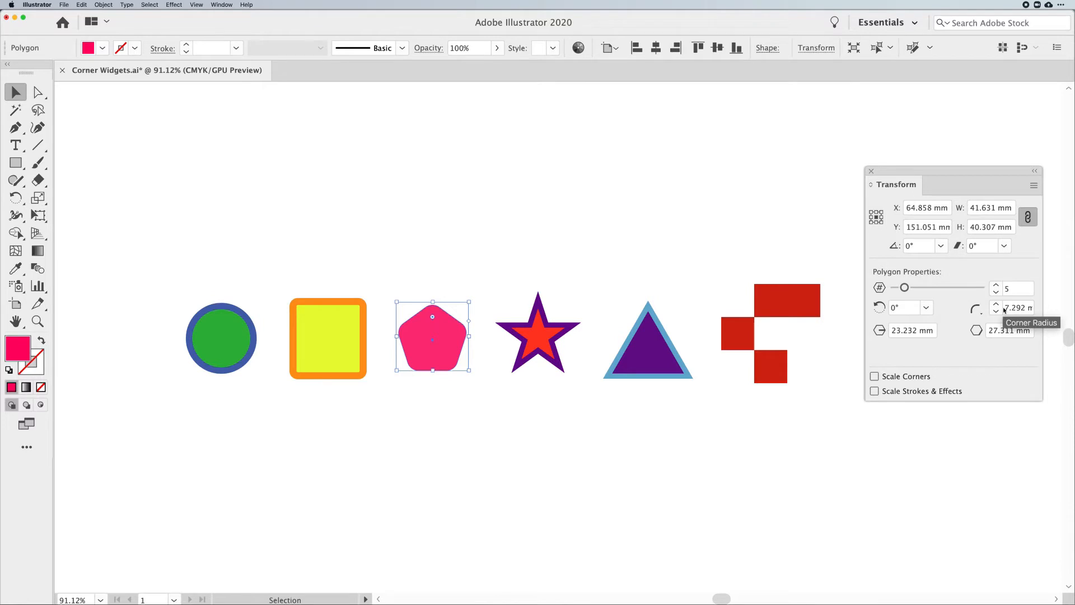
- Switch the pentagon's corner type to Inverted Round and back to round
{"action": "left_click", "coordinate": [976, 308]}
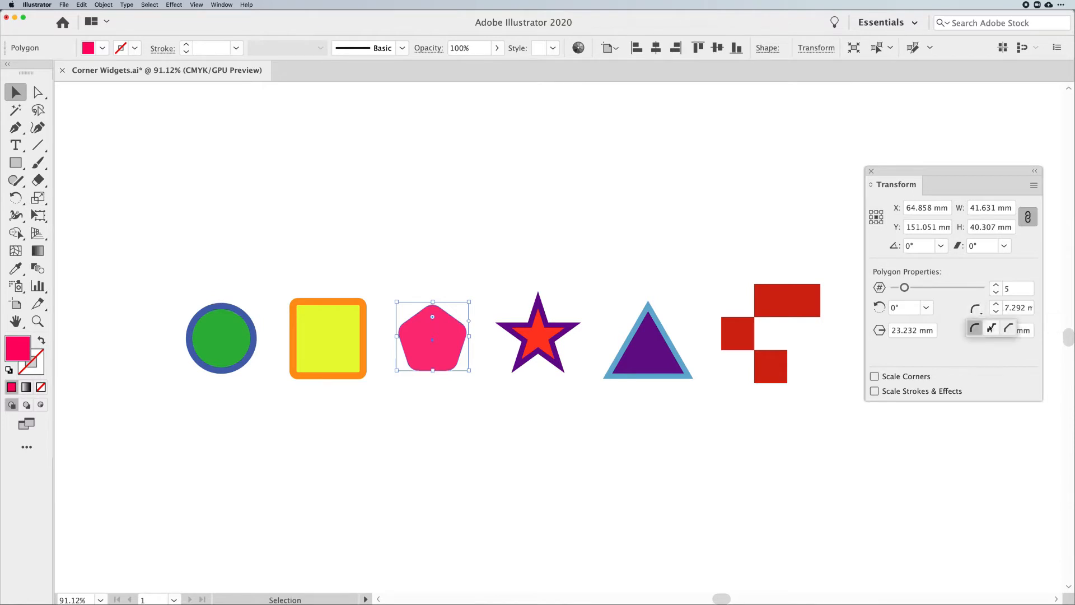
{"action": "left_click", "coordinate": [991, 328]}
{"action": "left_click", "coordinate": [975, 308]}
{"action": "left_click", "coordinate": [974, 329]}
- Set the pentagon's corner radius to 8 mm, show its individual corner widgets with the Direct Selection tool, and deselect it
{"action": "left_click", "coordinate": [996, 304]}
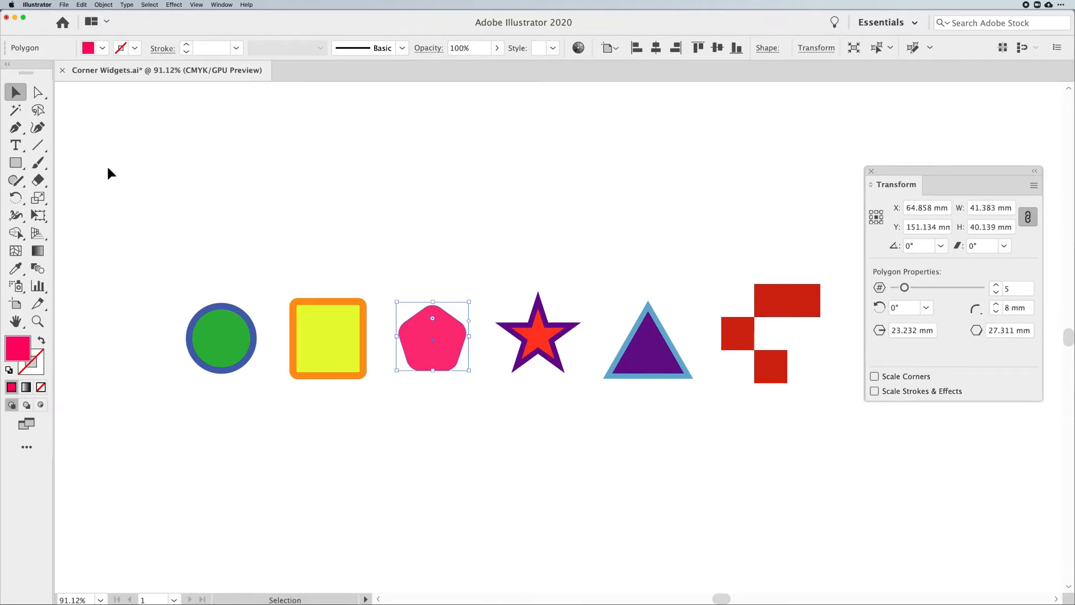
{"action": "left_click", "coordinate": [38, 92]}
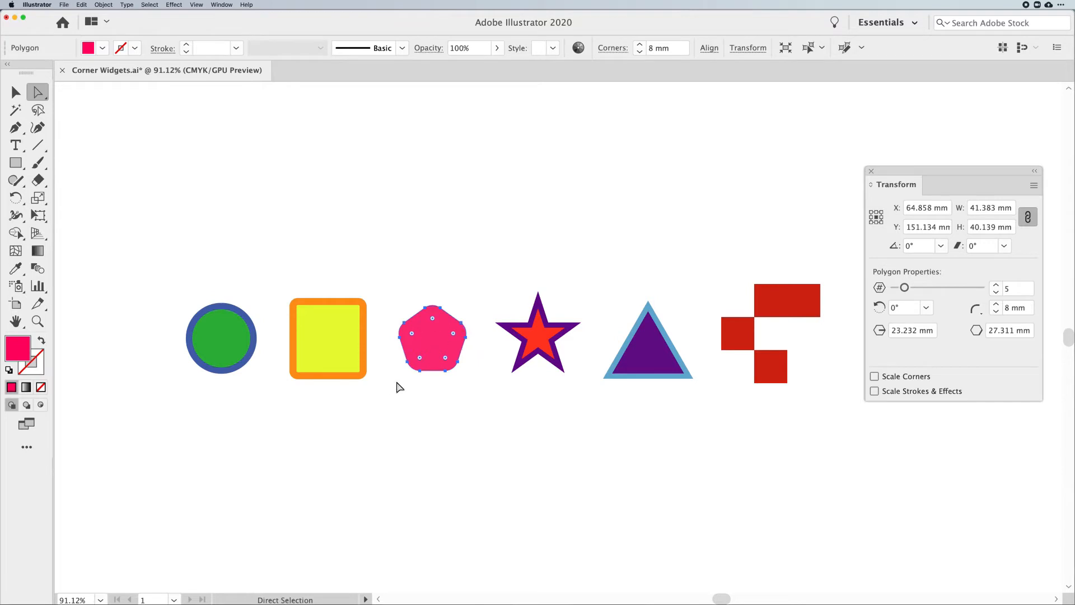
{"action": "left_click", "coordinate": [470, 405]}
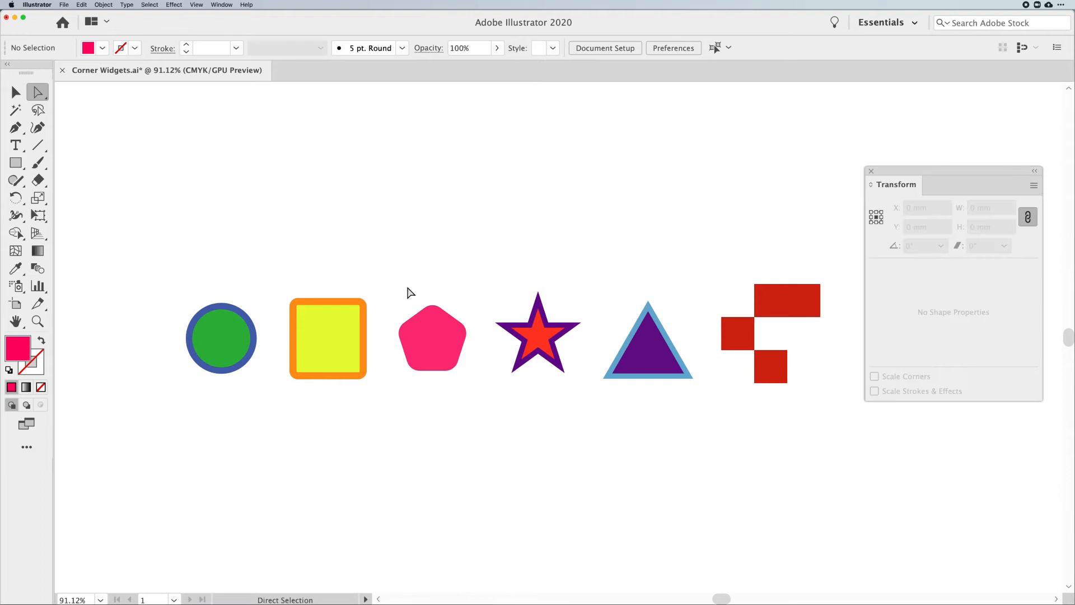
- Select the pink pentagon's three upper corners, enlarge their radius to about 12.07 mm, change them to Inverted Round, and deselect
{"action": "left_click_drag", "start_coordinate": [382, 283], "coordinate": [476, 351]}
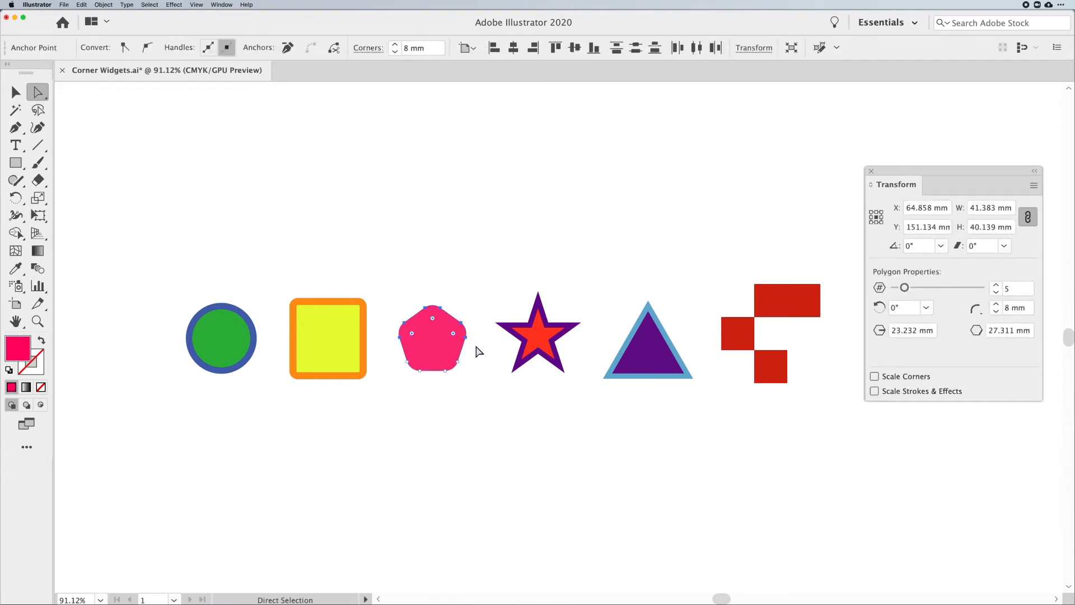
{"action": "mouse_move", "coordinate": [434, 318]}
{"action": "left_mouse_down"}
{"action": "mouse_move", "coordinate": [446, 282]}
{"action": "mouse_move", "coordinate": [435, 332]}
{"action": "left_mouse_up"}
{"action": "left_click", "coordinate": [434, 331], "text": "alt"}
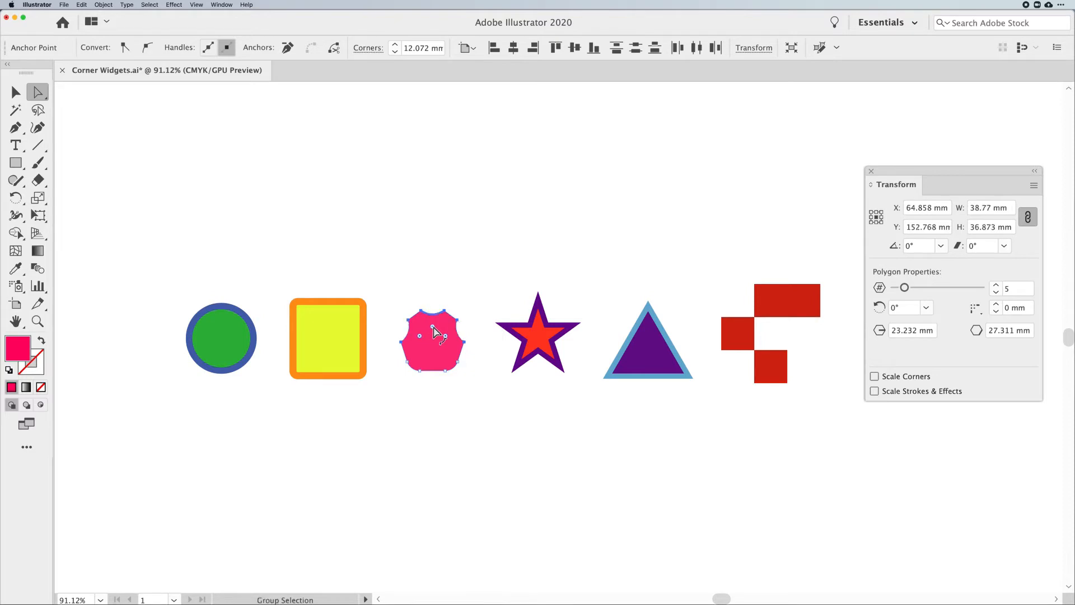
{"action": "left_click", "coordinate": [475, 332]}
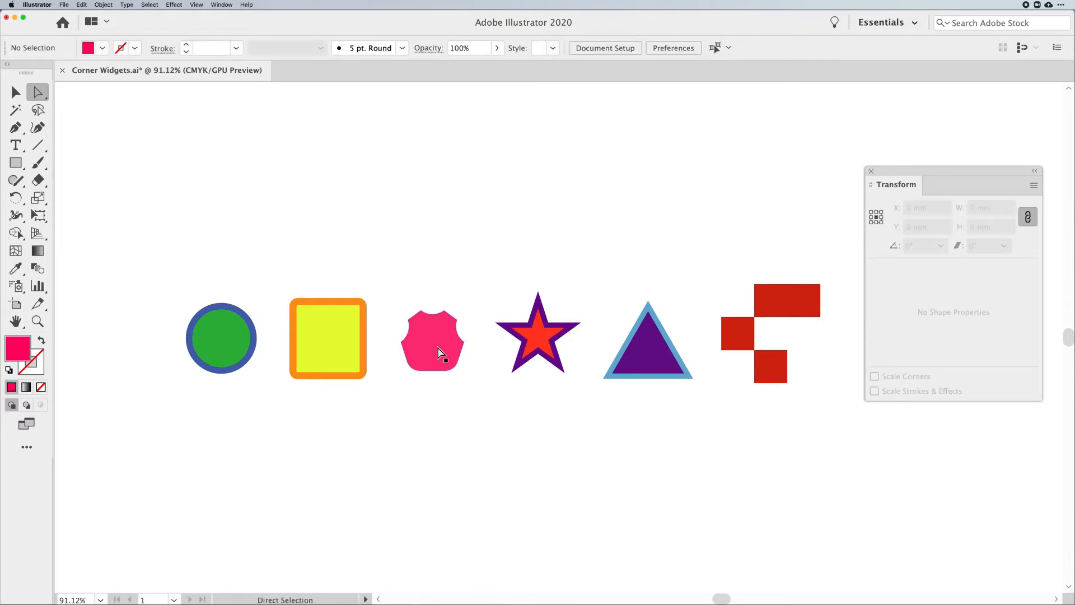
- Examine the pentagon's corner widgets by selecting the whole shape and a single upper-left corner, and deselect it
{"action": "left_click", "coordinate": [440, 353]}
{"action": "left_click", "coordinate": [476, 408]}
{"action": "left_click", "coordinate": [448, 362]}
{"action": "left_click", "coordinate": [501, 412]}
{"action": "left_click", "coordinate": [450, 364]}
{"action": "left_click", "coordinate": [479, 406]}
{"action": "left_click", "coordinate": [425, 325]}
{"action": "mouse_move", "coordinate": [426, 326]}
{"action": "left_mouse_down"}
{"action": "mouse_move", "coordinate": [401, 307]}
{"action": "mouse_move", "coordinate": [415, 348]}
{"action": "mouse_move", "coordinate": [421, 341]}
{"action": "left_mouse_up"}
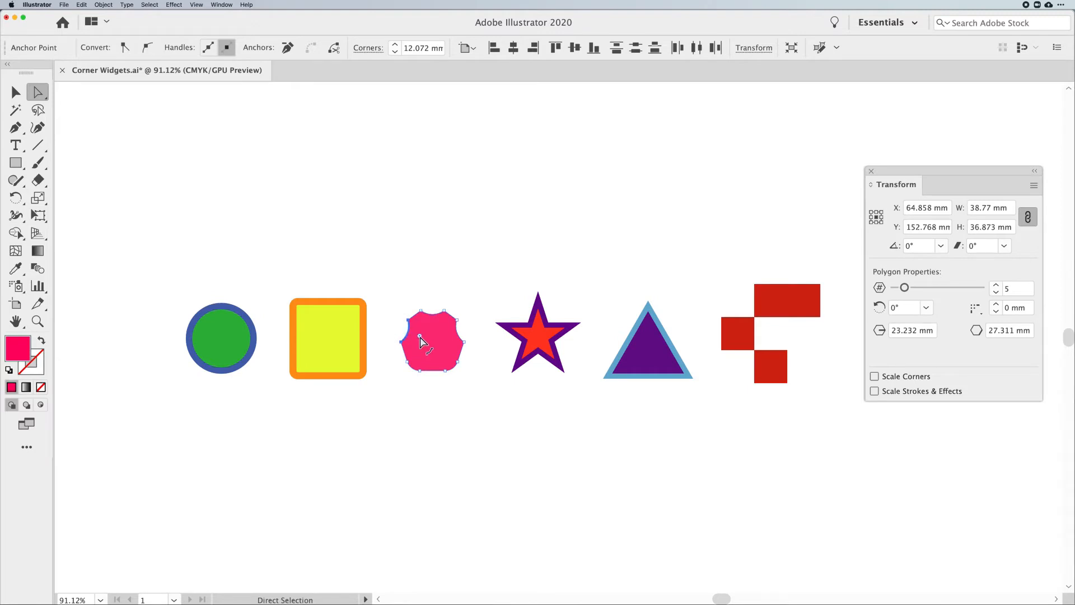
{"action": "left_click", "coordinate": [410, 273]}
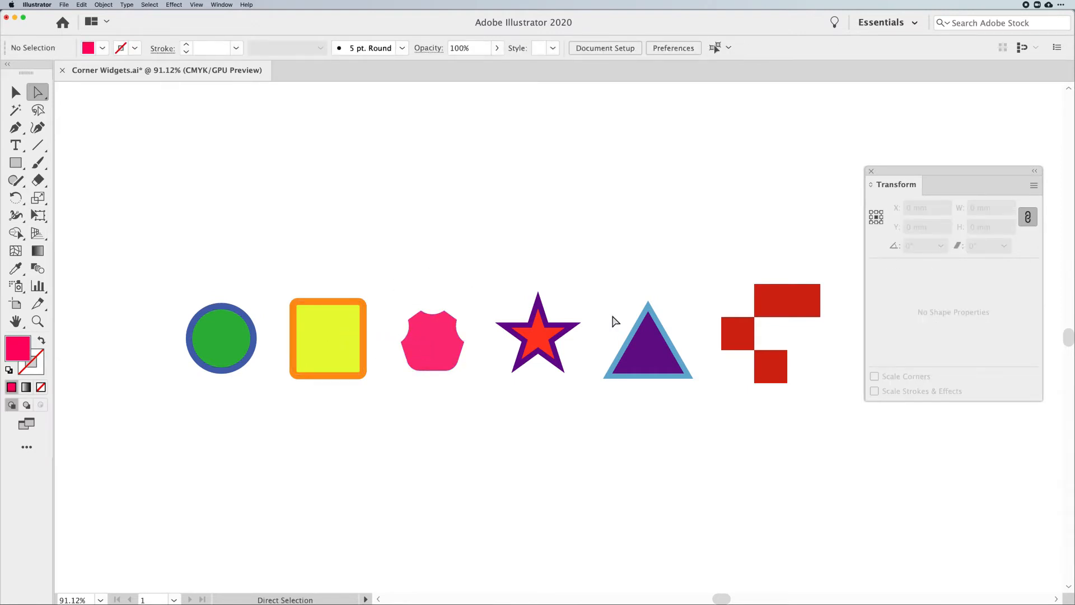
- Compare the shape properties of the star and the pentagon in Transform by selecting each with the Selection tool
{"action": "key", "text": "v"}
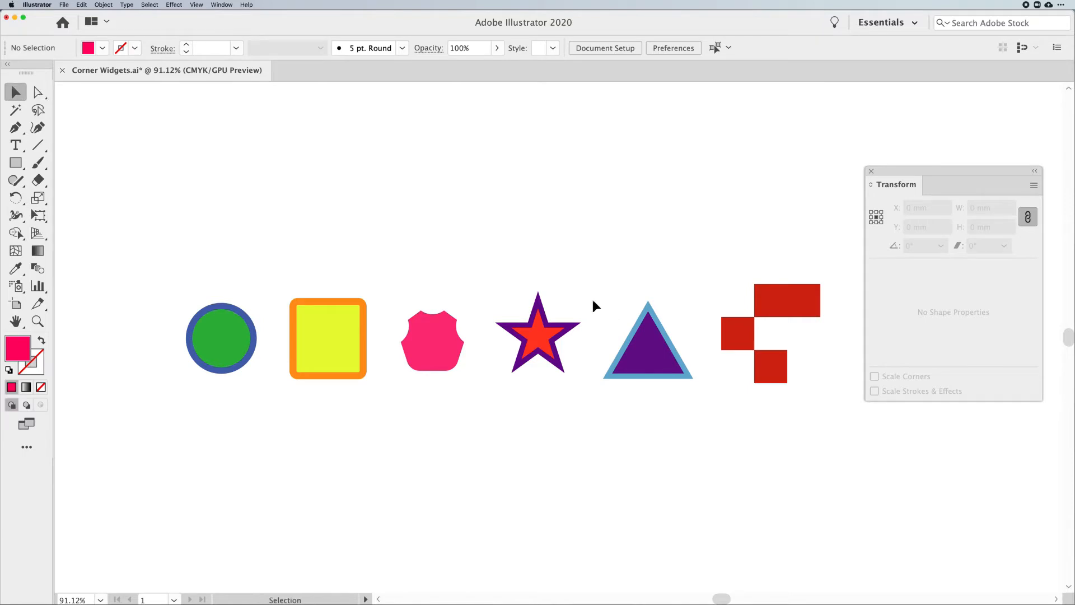
{"action": "left_click", "coordinate": [543, 337]}
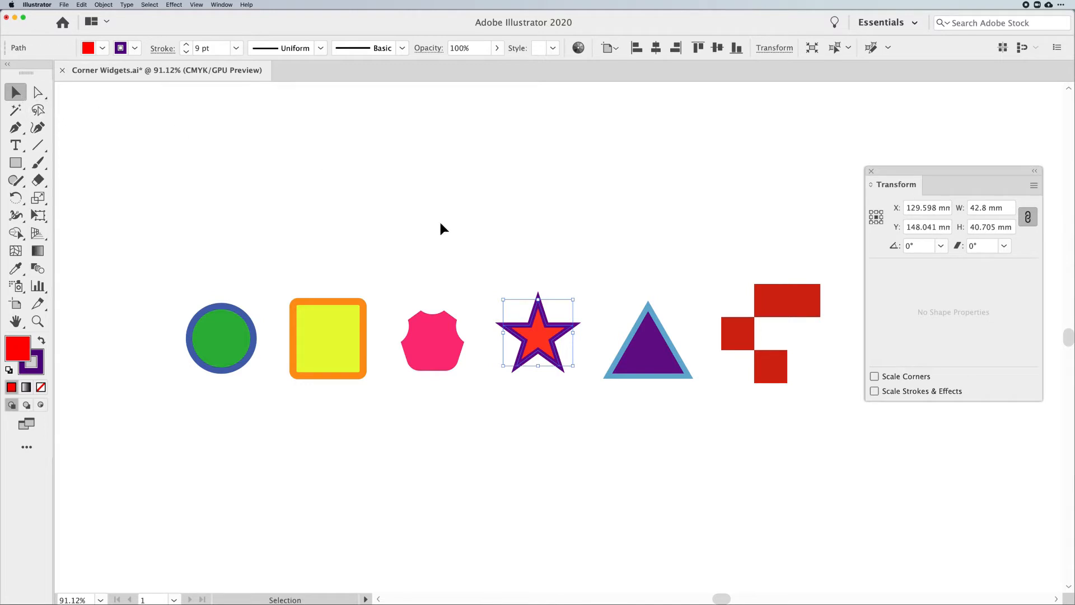
{"action": "left_click", "coordinate": [431, 342]}
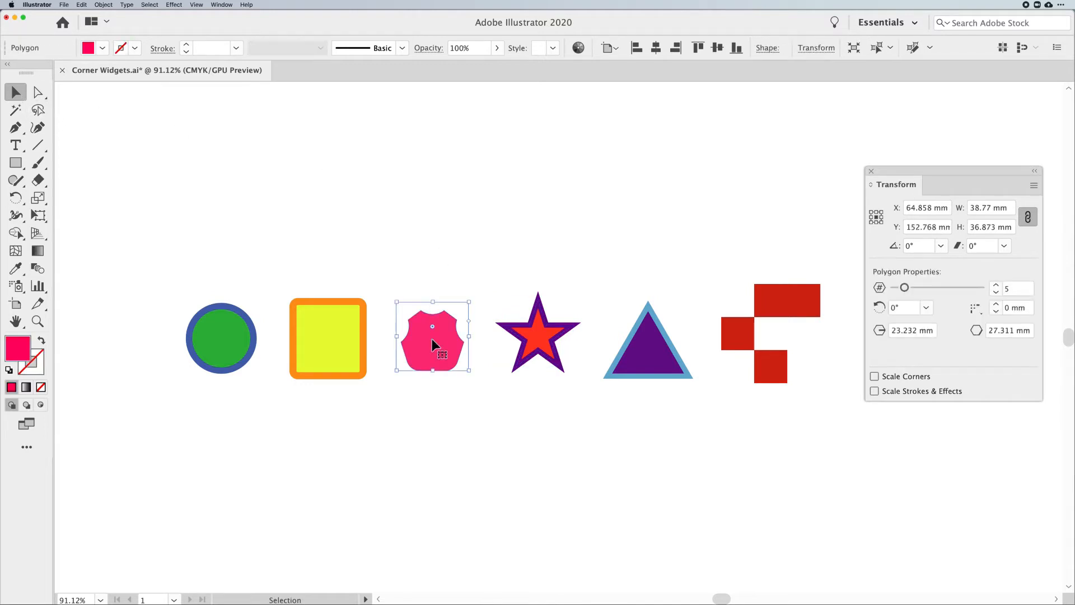
{"action": "left_click", "coordinate": [545, 346]}
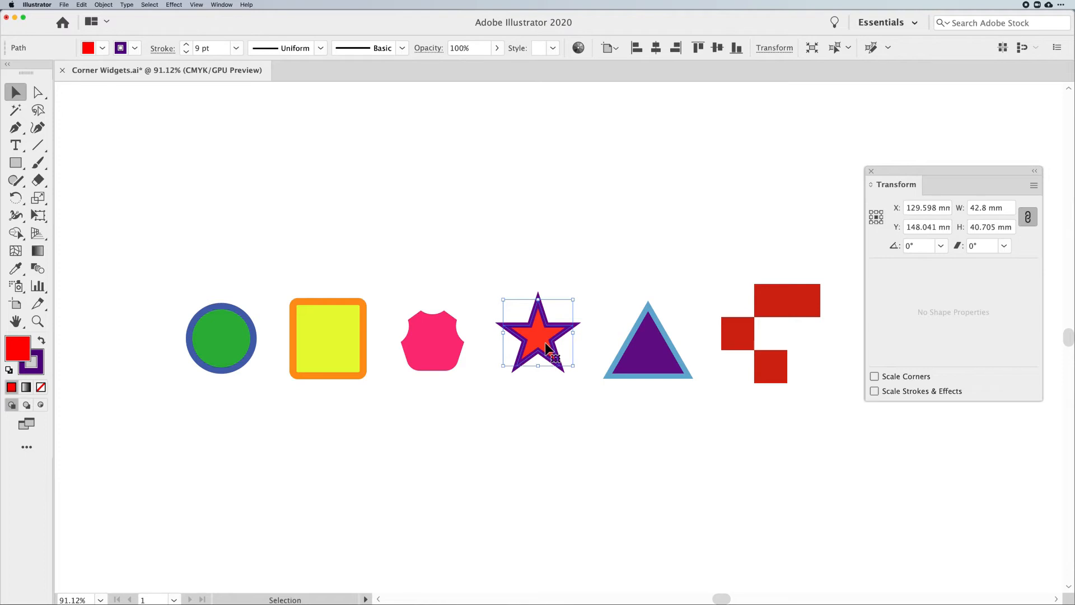
- Examine the star's corner widgets up close with the Direct Selection tool, isolate the left tip's widget, and deselect it
{"action": "left_click", "coordinate": [38, 92]}
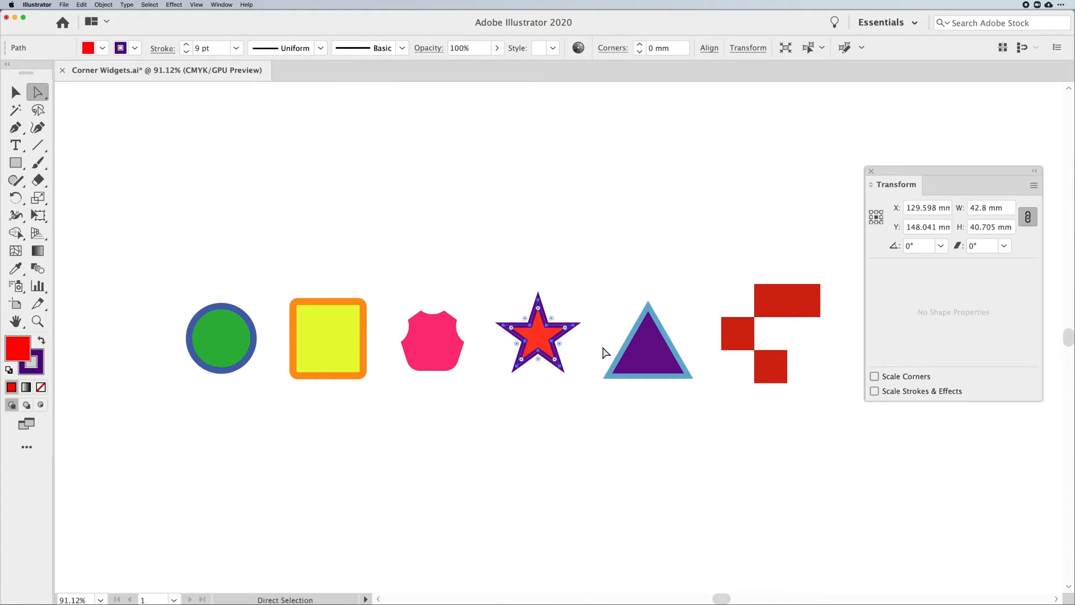
{"action": "key", "text": "super+equal"}
{"action": "key", "text": "super+equal"}
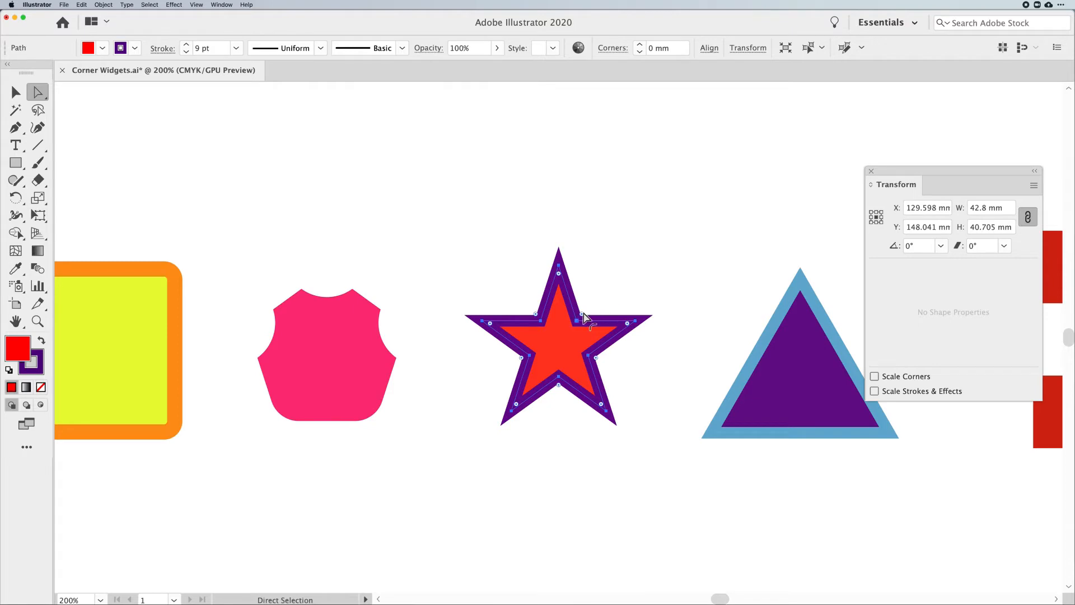
{"action": "left_click_drag", "start_coordinate": [578, 320], "coordinate": [542, 325]}
{"action": "left_click_drag", "start_coordinate": [450, 299], "coordinate": [518, 357]}
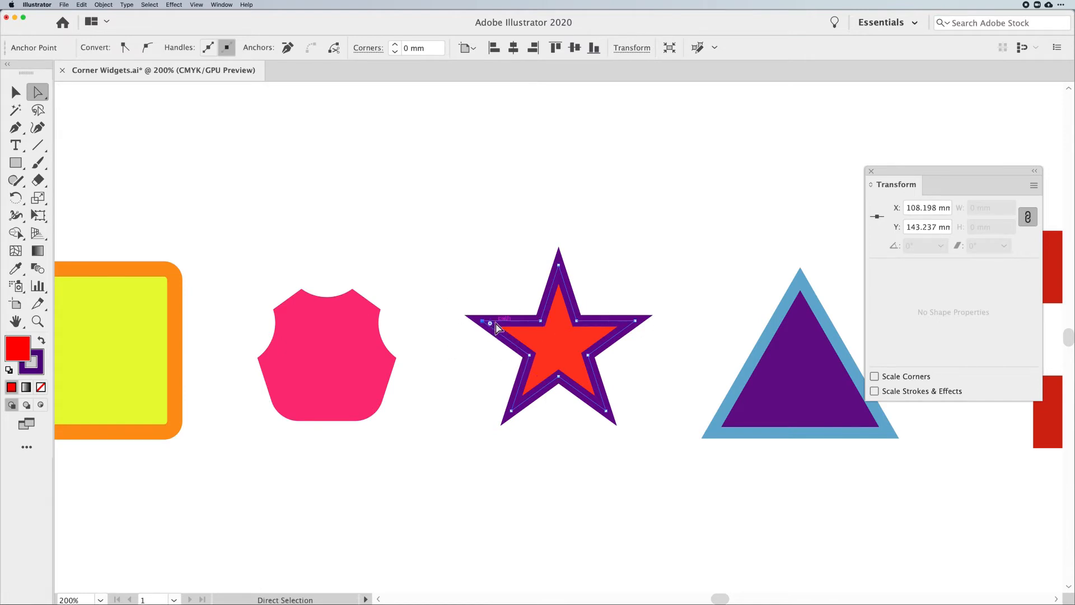
{"action": "left_click", "coordinate": [437, 357]}
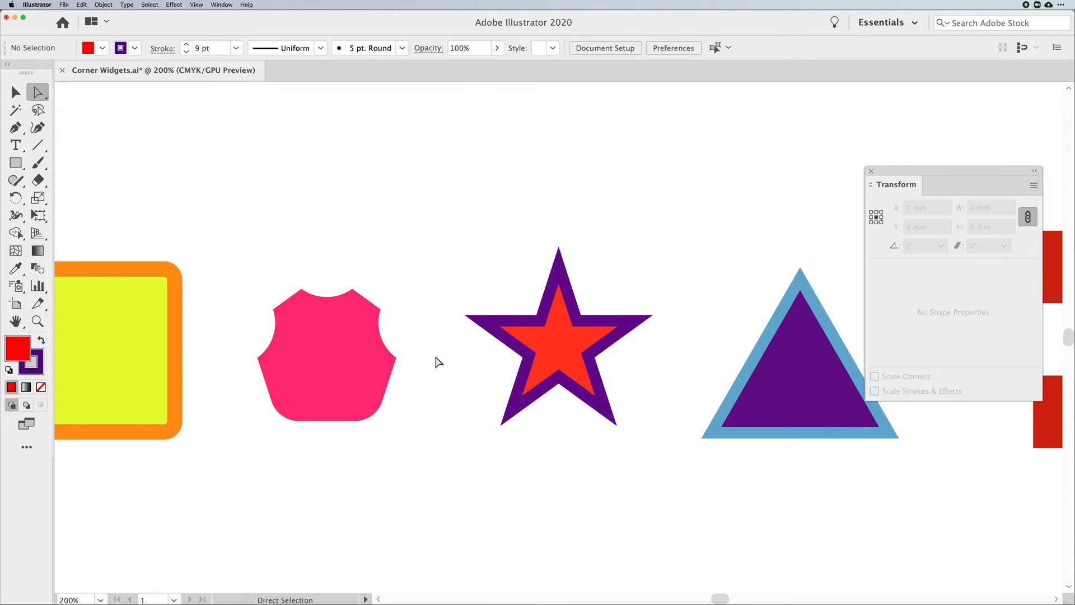
- Select the whole star, try rounding all its corners to about 2.66 mm, and return them to 0 mm
{"action": "left_click", "coordinate": [550, 343]}
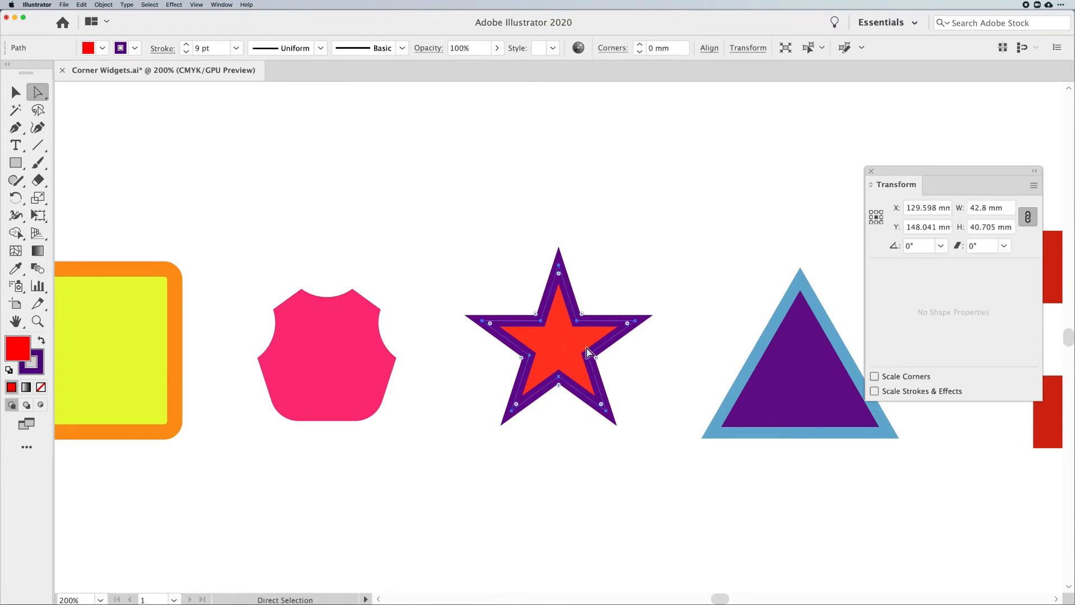
{"action": "left_click_drag", "start_coordinate": [630, 326], "coordinate": [607, 335]}
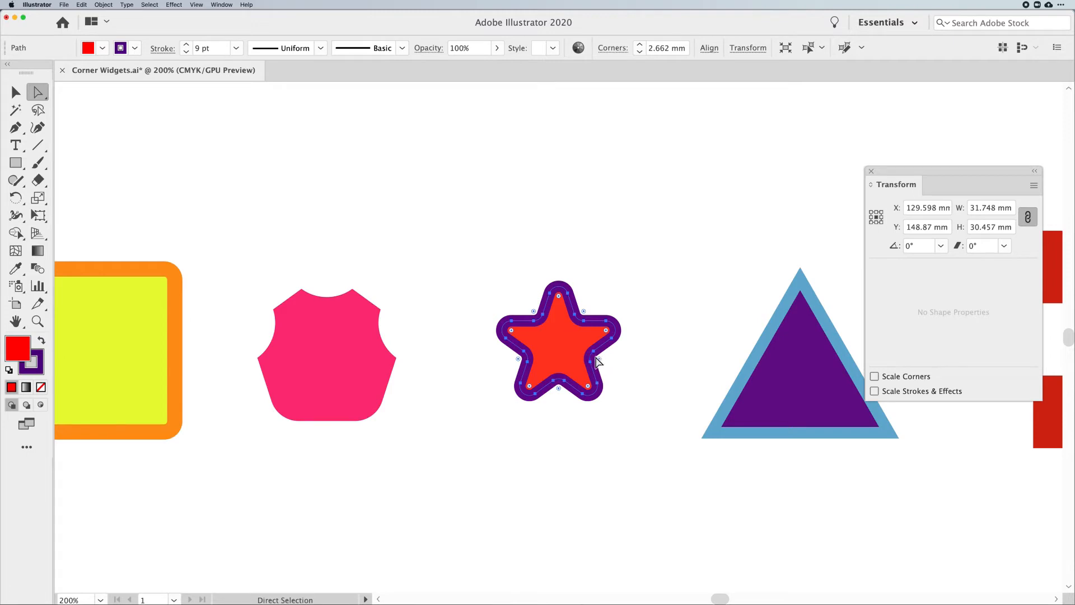
{"action": "mouse_move", "coordinate": [599, 359]}
{"action": "left_mouse_down"}
{"action": "mouse_move", "coordinate": [610, 368]}
{"action": "mouse_move", "coordinate": [588, 354]}
{"action": "left_mouse_up"}
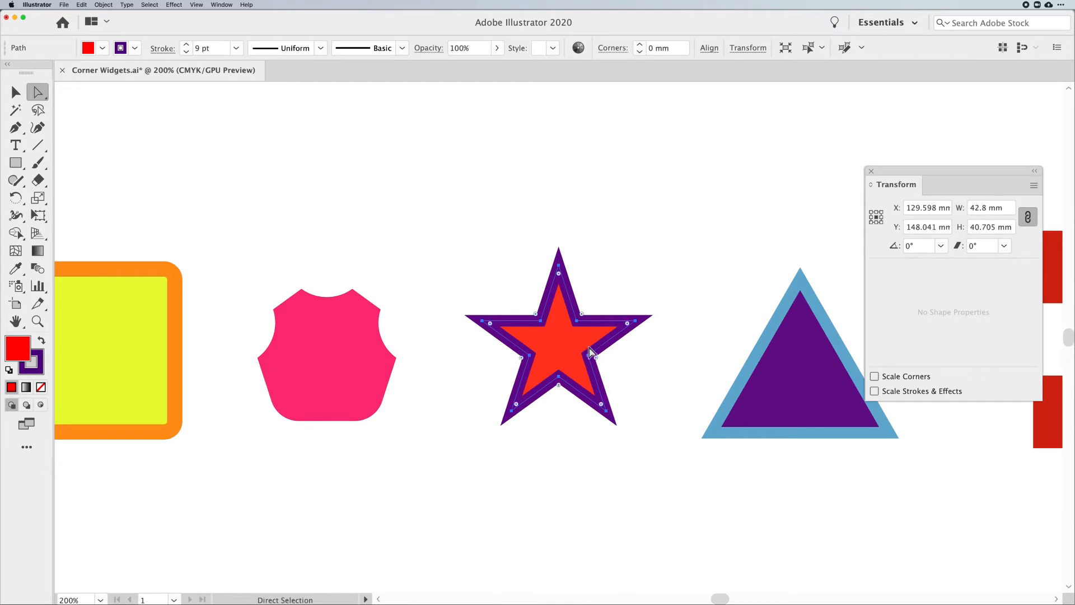
- Select only the star's five outer points with the Lasso tool, round them to about 1.95 mm, and deselect the star
{"action": "left_click", "coordinate": [38, 110]}
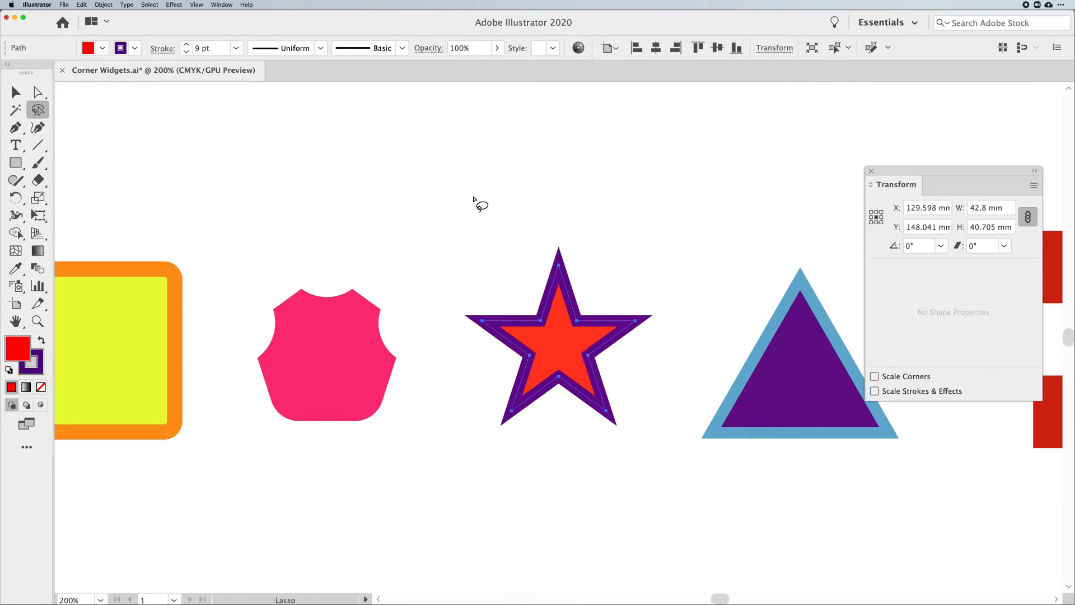
{"action": "mouse_move", "coordinate": [502, 251]}
{"action": "left_mouse_down"}
{"action": "mouse_move", "coordinate": [576, 280]}
{"action": "mouse_move", "coordinate": [605, 304]}
{"action": "mouse_move", "coordinate": [620, 343]}
{"action": "left_mouse_up"}
{"action": "mouse_move", "coordinate": [614, 387]}
{"action": "left_mouse_down"}
{"action": "mouse_move", "coordinate": [576, 404]}
{"action": "mouse_move", "coordinate": [512, 394]}
{"action": "mouse_move", "coordinate": [487, 303]}
{"action": "mouse_move", "coordinate": [468, 301]}
{"action": "mouse_move", "coordinate": [453, 320]}
{"action": "mouse_move", "coordinate": [452, 364]}
{"action": "mouse_move", "coordinate": [481, 439]}
{"action": "mouse_move", "coordinate": [588, 473]}
{"action": "mouse_move", "coordinate": [612, 468]}
{"action": "mouse_move", "coordinate": [647, 447]}
{"action": "mouse_move", "coordinate": [670, 385]}
{"action": "mouse_move", "coordinate": [662, 297]}
{"action": "mouse_move", "coordinate": [626, 245]}
{"action": "mouse_move", "coordinate": [552, 218]}
{"action": "mouse_move", "coordinate": [529, 220]}
{"action": "mouse_move", "coordinate": [503, 257]}
{"action": "left_mouse_up"}
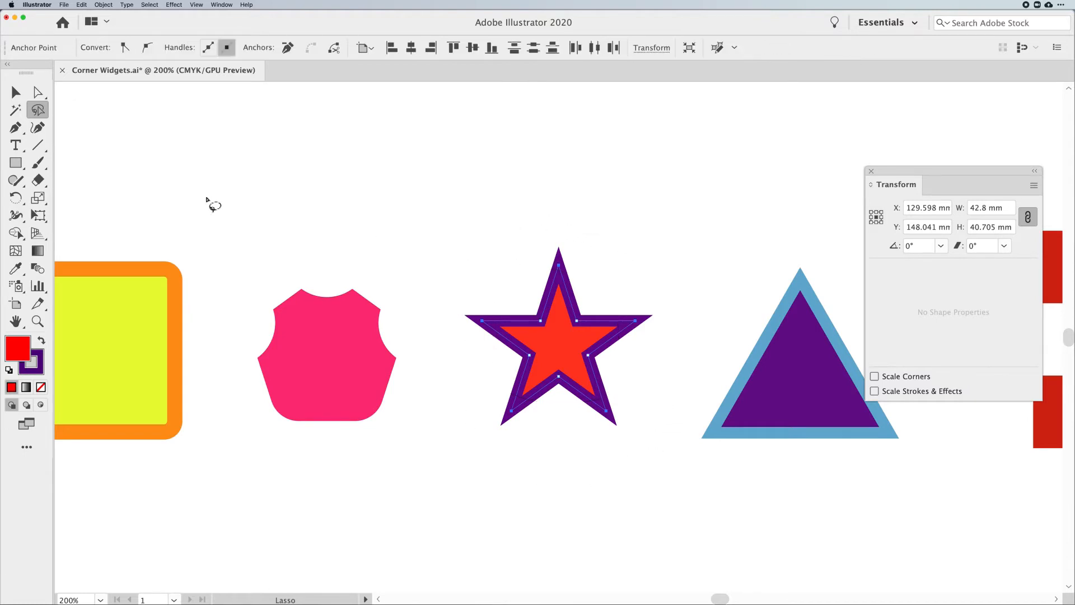
{"action": "left_click", "coordinate": [40, 96]}
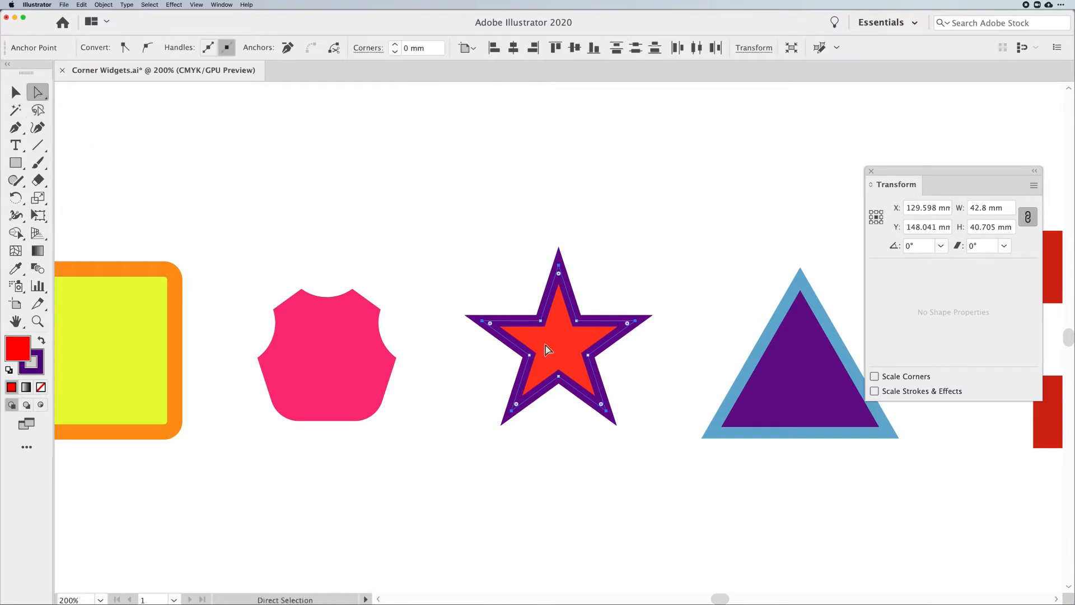
{"action": "left_click_drag", "start_coordinate": [559, 273], "coordinate": [562, 295]}
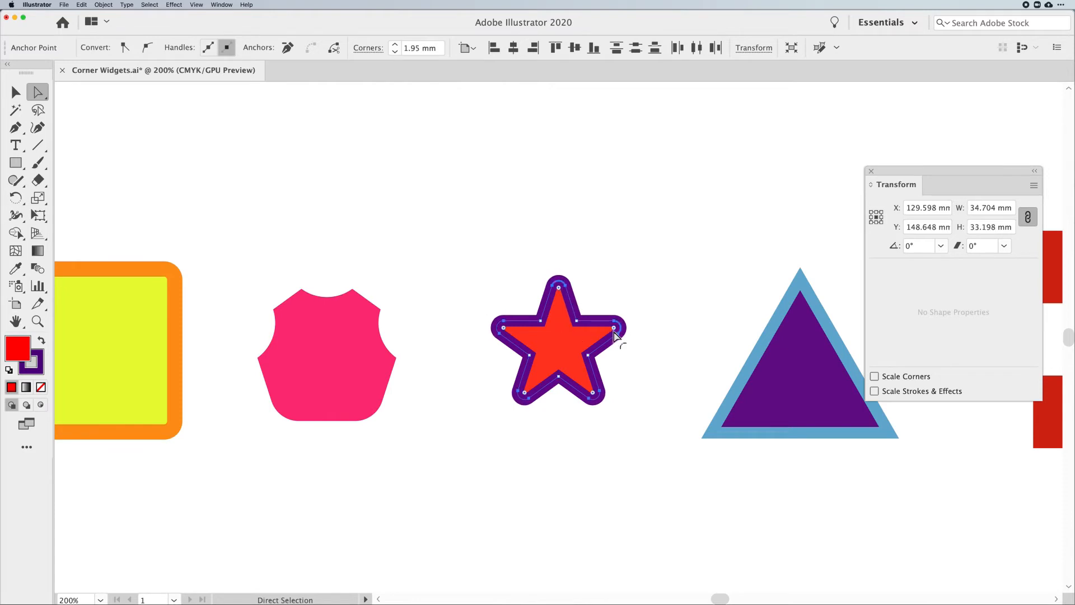
{"action": "left_click", "coordinate": [694, 324]}
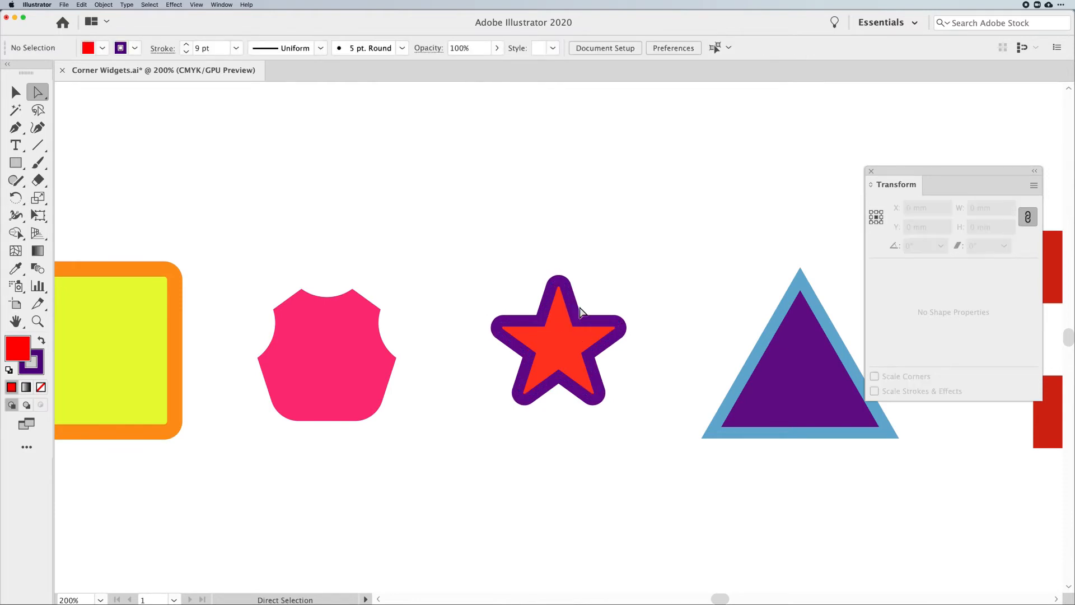
- Reselect the star's outer corners with the Direct Selection tool and increase their radius to about 2.51 mm
{"action": "left_click_drag", "start_coordinate": [536, 266], "coordinate": [610, 339]}
{"action": "left_click_drag", "start_coordinate": [644, 424], "coordinate": [508, 385]}
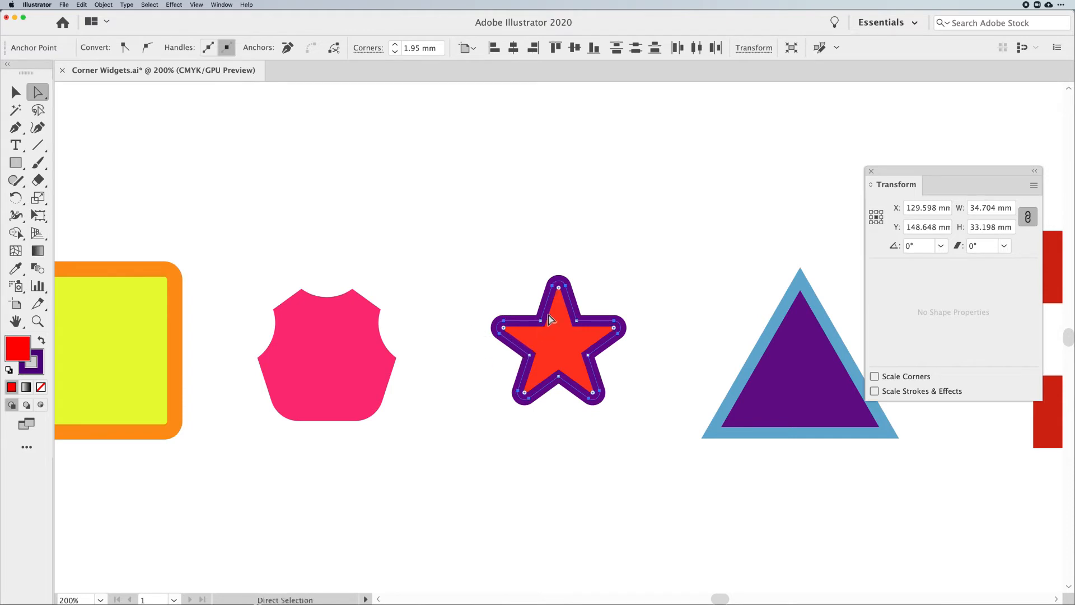
{"action": "left_click_drag", "start_coordinate": [560, 292], "coordinate": [562, 301]}
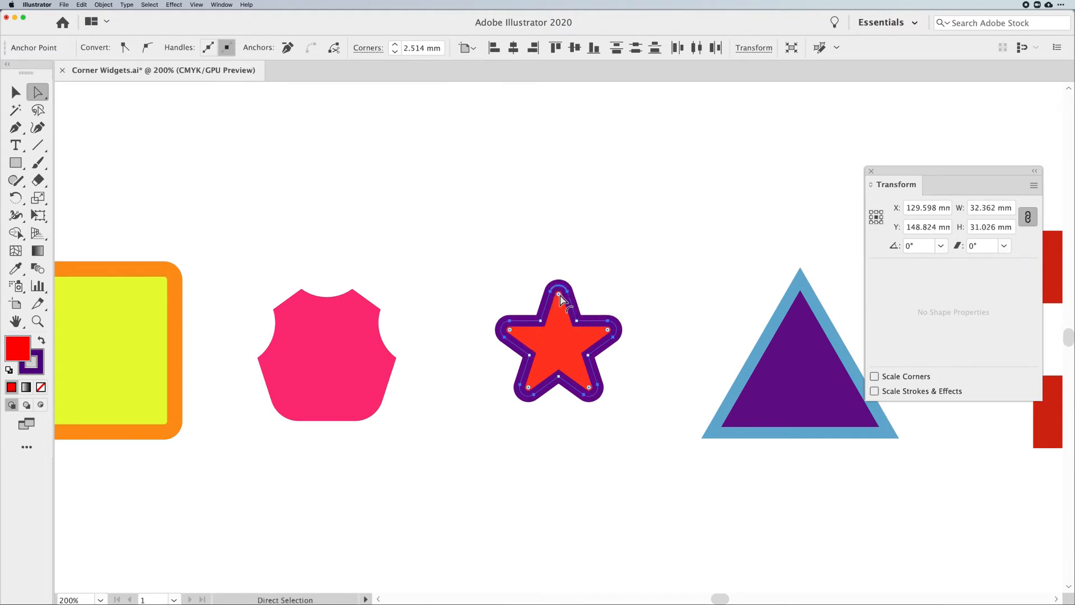
- Cycle the star tips' corner type through the available styles, including Chamfer
{"action": "key", "text": "alt"}
{"action": "left_click", "coordinate": [559, 296], "text": "alt"}
{"action": "left_click", "coordinate": [559, 295], "text": "alt"}
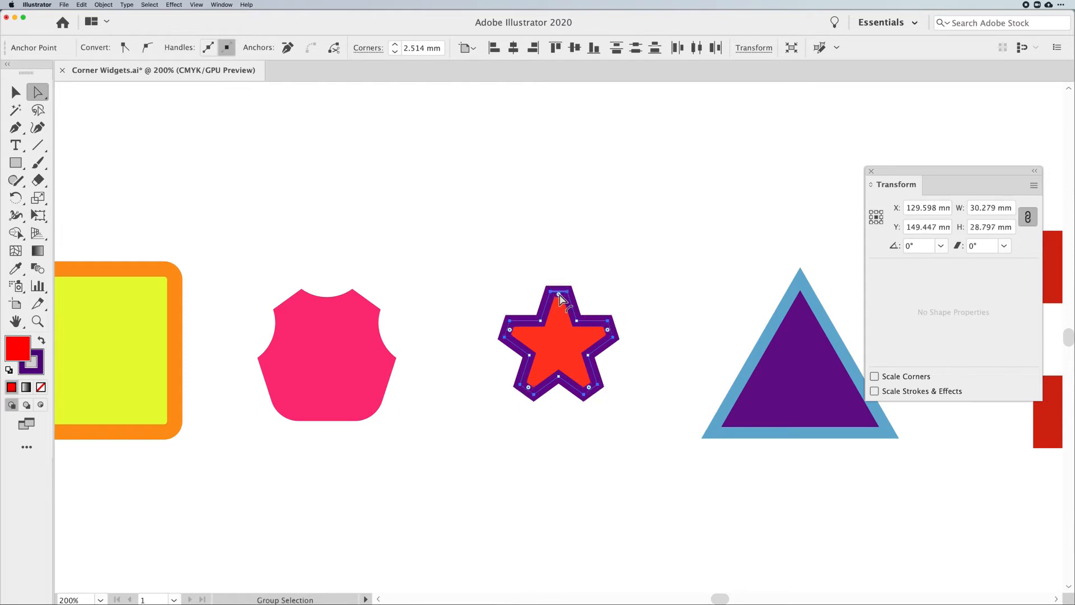
{"action": "left_click", "coordinate": [559, 294], "text": "alt"}
{"action": "left_click", "coordinate": [558, 295], "text": "alt"}
{"action": "left_click", "coordinate": [559, 294], "text": "alt"}
- Reset the star tips' corner radius to 0 mm, round them again with the corner widget, and deselect the star
{"action": "left_click_drag", "start_coordinate": [560, 294], "coordinate": [577, 251]}
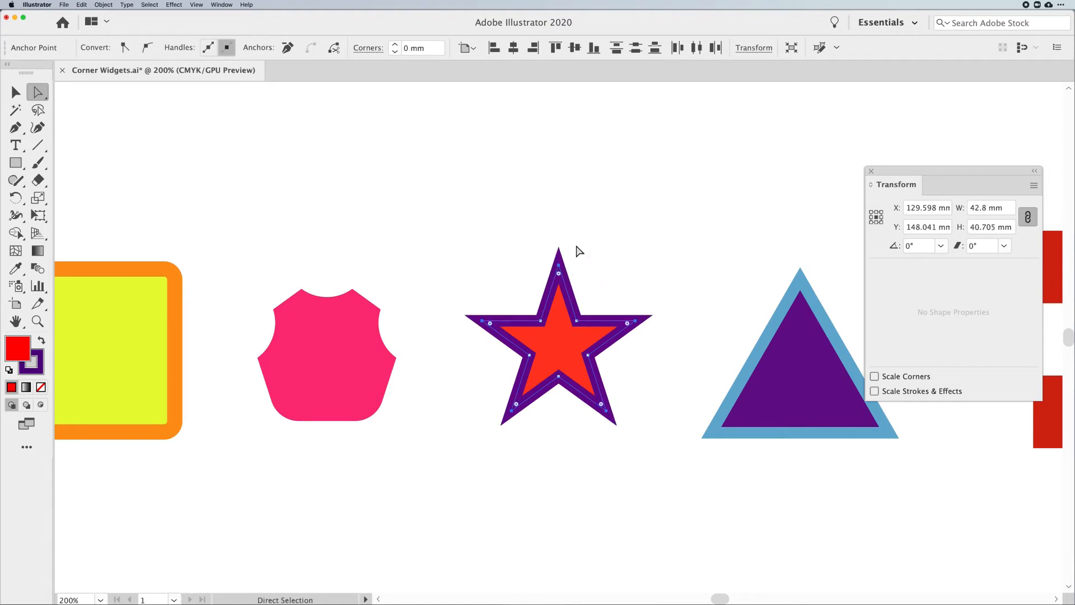
{"action": "left_click_drag", "start_coordinate": [558, 274], "coordinate": [564, 300]}
{"action": "left_click", "coordinate": [641, 292]}
- Select the purple triangle with the Selection tool and round all its corners to about 4.73 mm using the corner widget
{"action": "scroll", "coordinate": [643, 291], "scroll_direction": "right", "scroll_amount": 1}
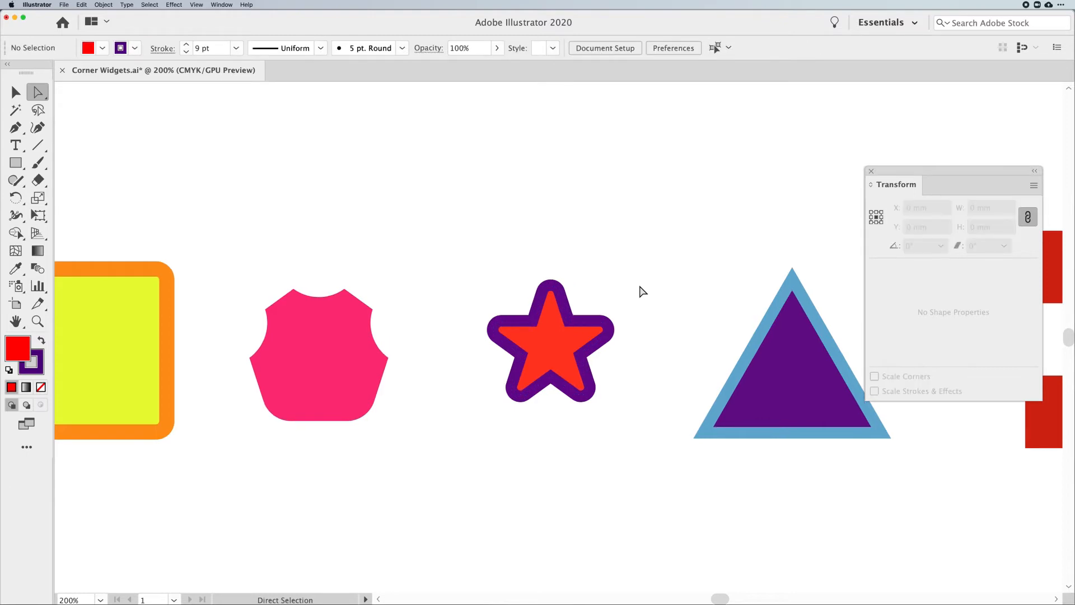
{"action": "scroll", "coordinate": [642, 291], "scroll_direction": "right", "scroll_amount": 1}
{"action": "scroll", "coordinate": [642, 290], "scroll_direction": "right", "scroll_amount": 1}
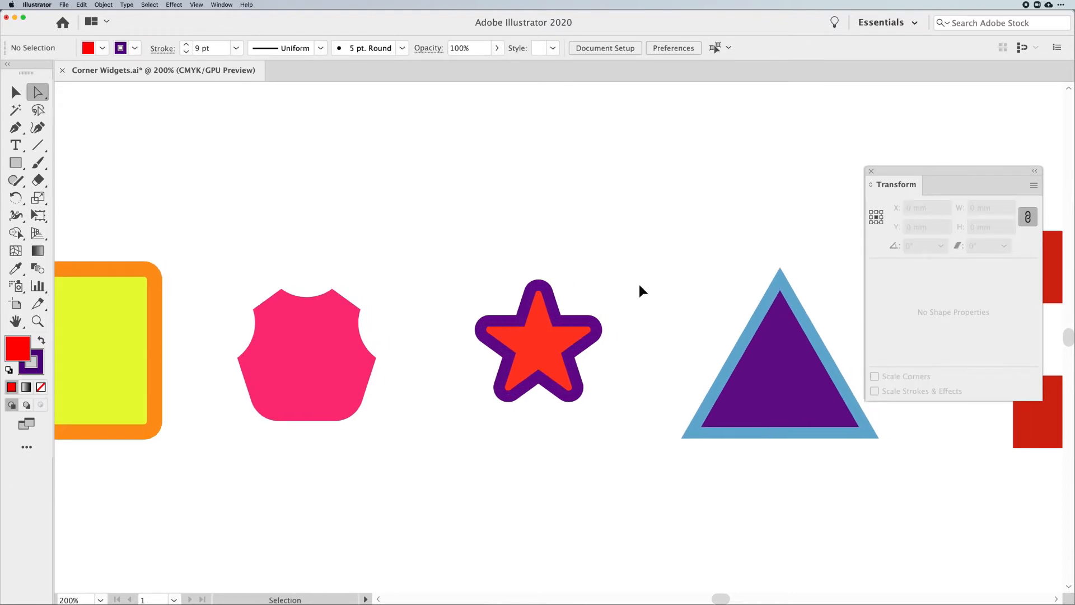
{"action": "left_click", "coordinate": [764, 361]}
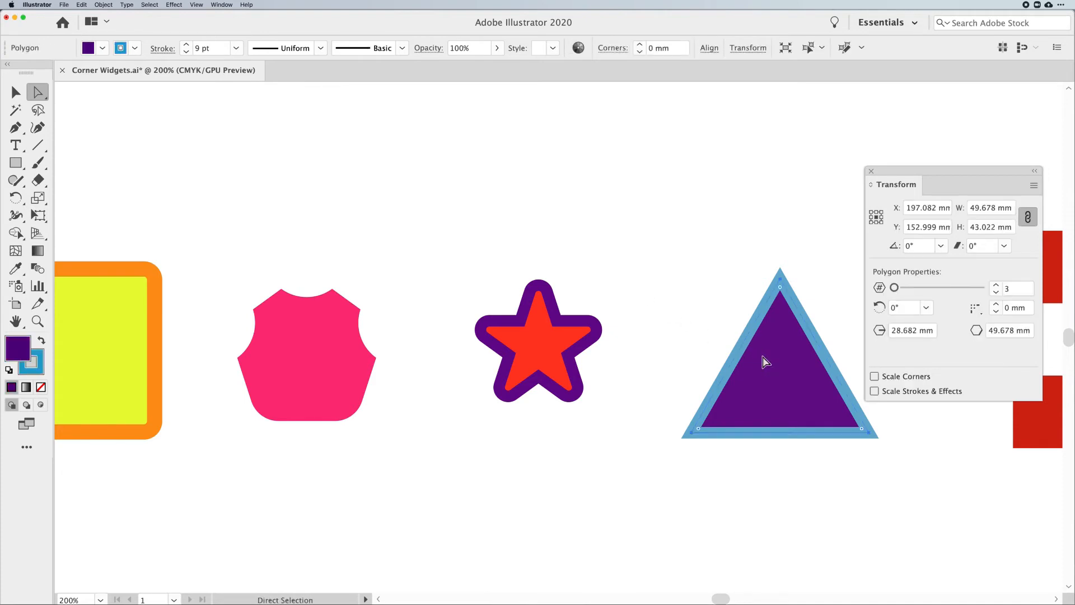
{"action": "key", "text": "v"}
{"action": "left_click", "coordinate": [701, 308]}
{"action": "left_click", "coordinate": [759, 357]}
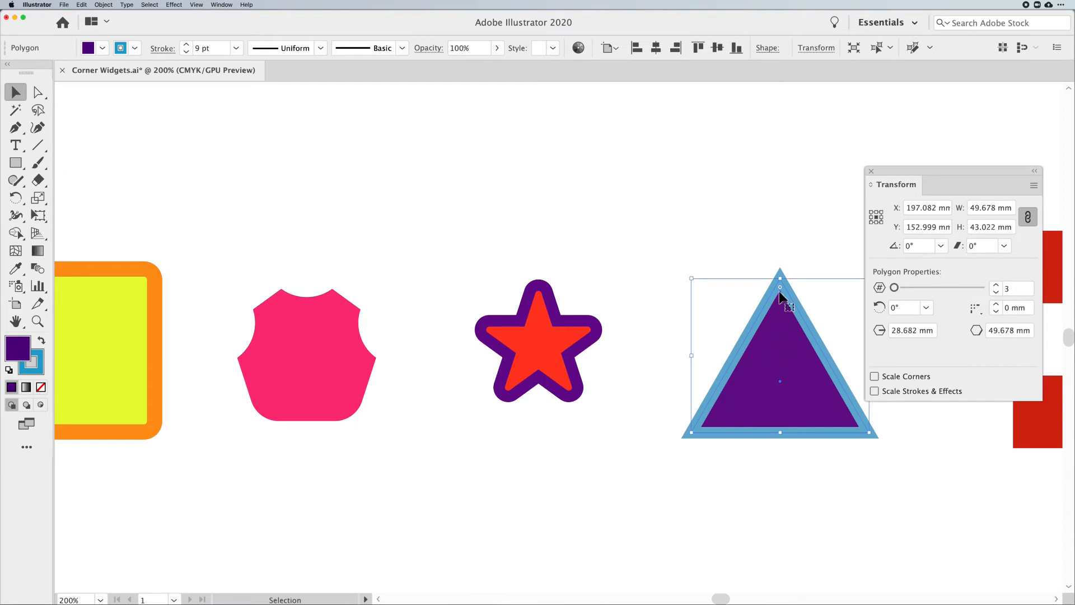
{"action": "left_click_drag", "start_coordinate": [780, 287], "coordinate": [783, 316]}
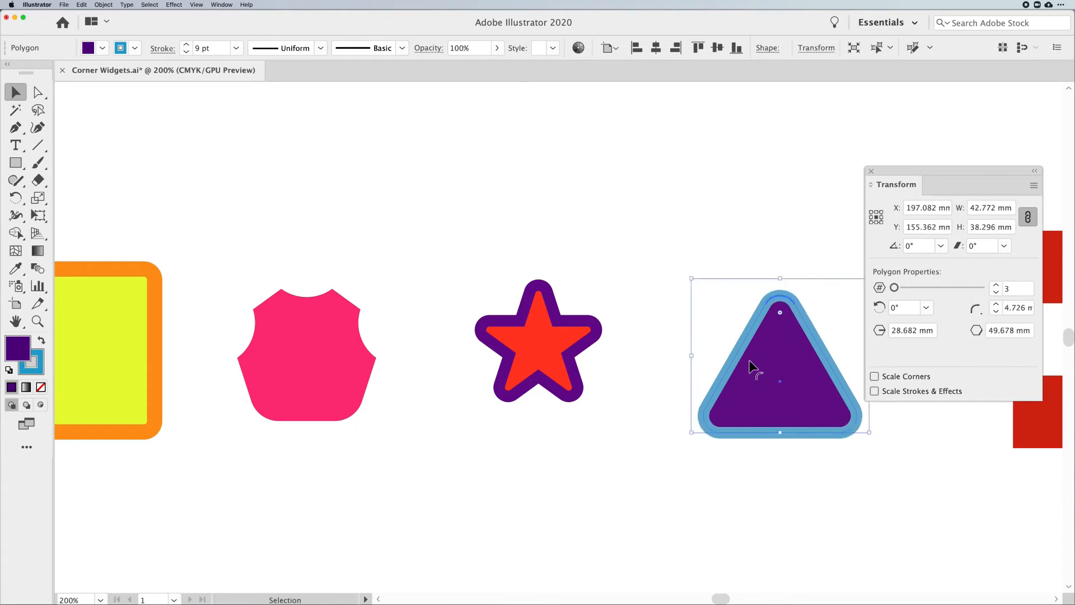
- Select only the triangle's apex corner with the Direct Selection tool and increase its radius to about 11.19 mm
{"action": "key", "text": "a"}
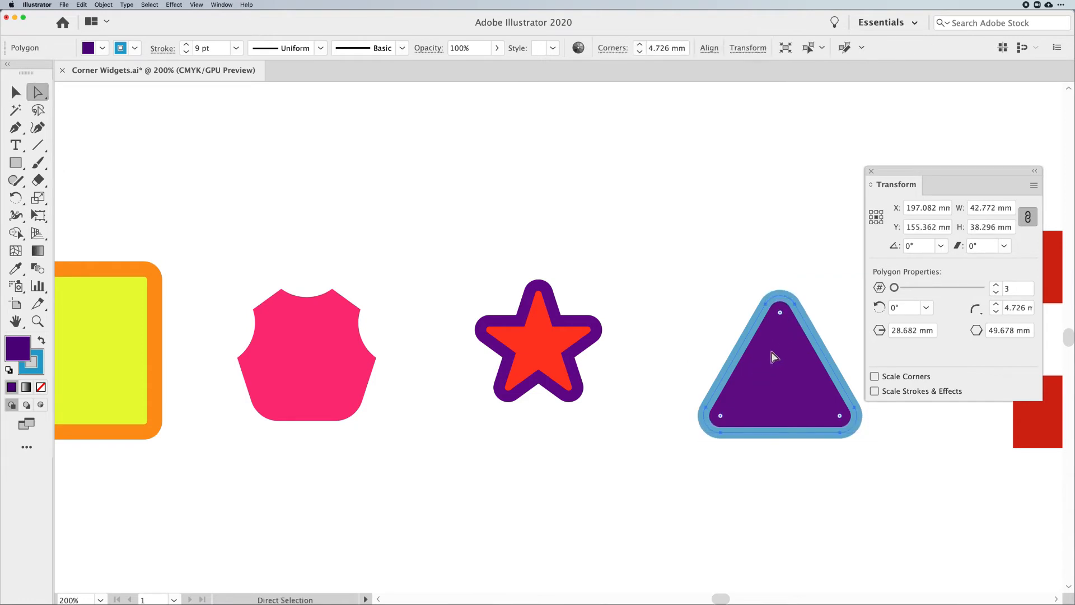
{"action": "left_click_drag", "start_coordinate": [661, 391], "coordinate": [732, 441]}
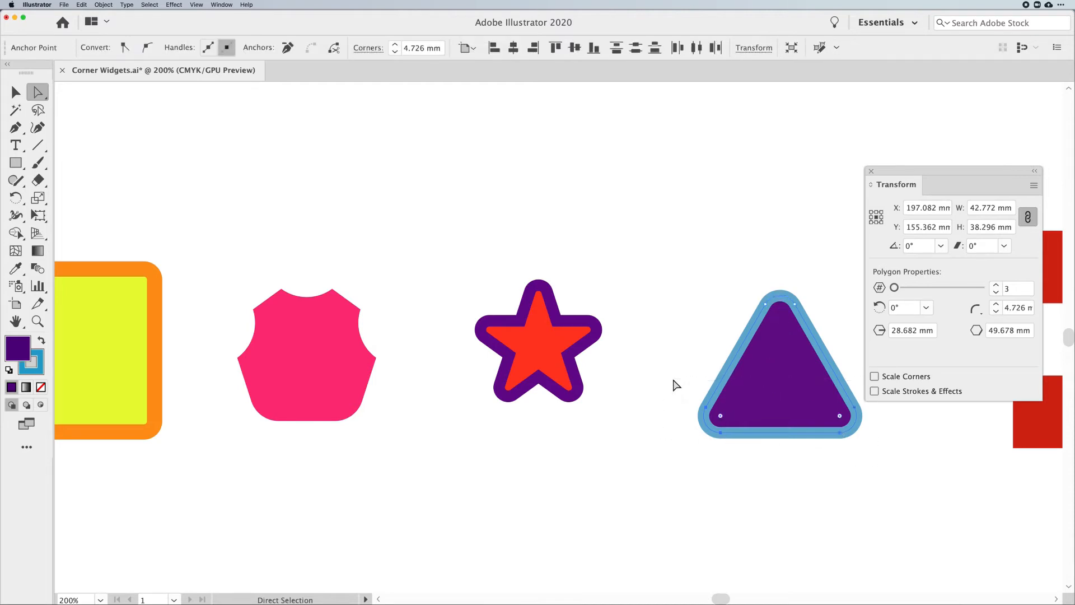
{"action": "left_click_drag", "start_coordinate": [715, 266], "coordinate": [827, 339]}
{"action": "left_click_drag", "start_coordinate": [780, 312], "coordinate": [781, 364]}
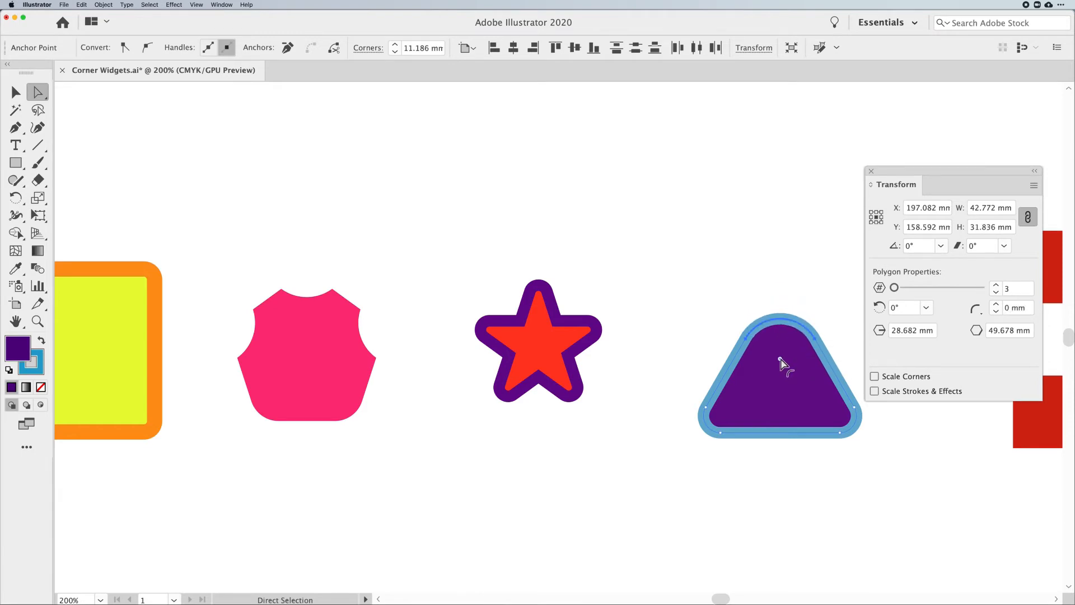
- Try Chamfer on the triangle's apex, then enlarge its radius to about 13.67 mm with the Inverted Round corner type
{"action": "left_click", "coordinate": [780, 360], "text": "alt"}
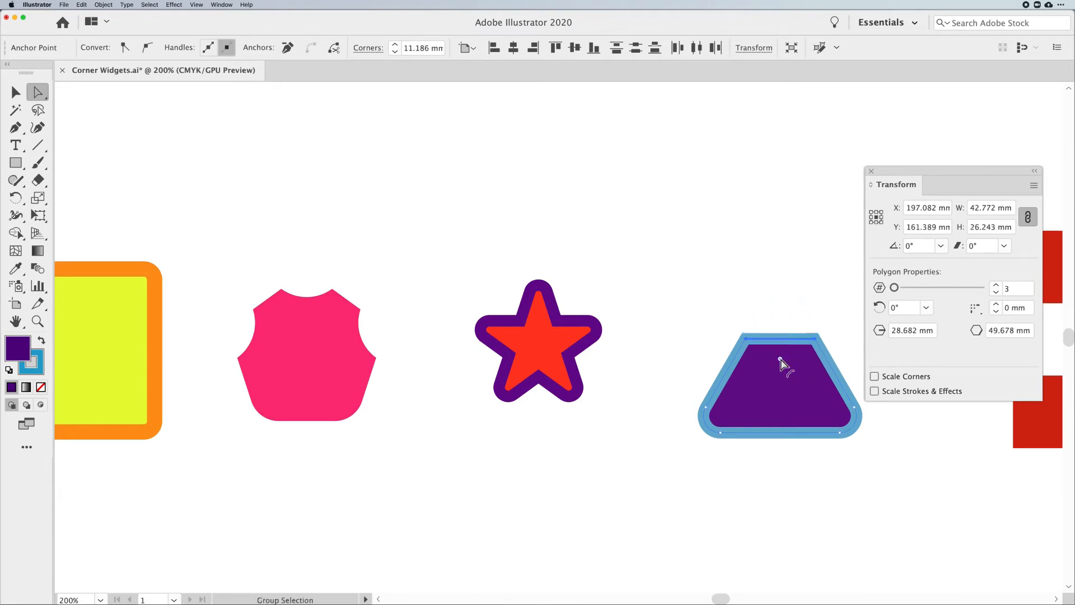
{"action": "left_click", "coordinate": [781, 360], "text": "alt"}
{"action": "left_click_drag", "start_coordinate": [780, 361], "coordinate": [782, 378]}
{"action": "left_click", "coordinate": [782, 378], "text": "alt"}
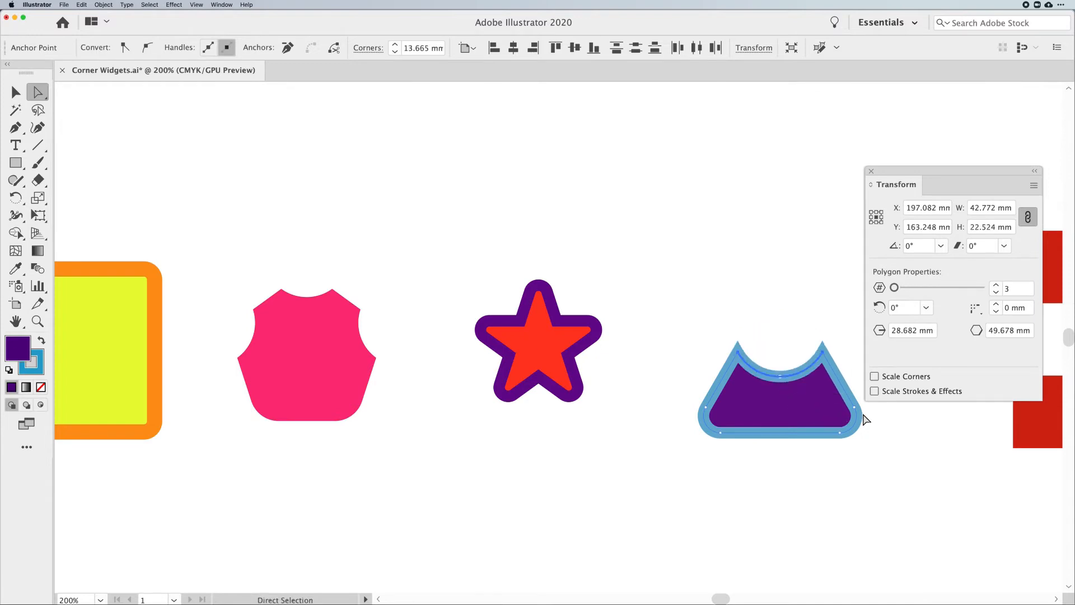
- Deselect the triangle and round only the upper-left corner of the wide red rectangle to 20.229 mm with its corner widget
{"action": "left_click", "coordinate": [909, 417]}
{"action": "left_click_drag", "start_coordinate": [703, 399], "coordinate": [425, 404]}
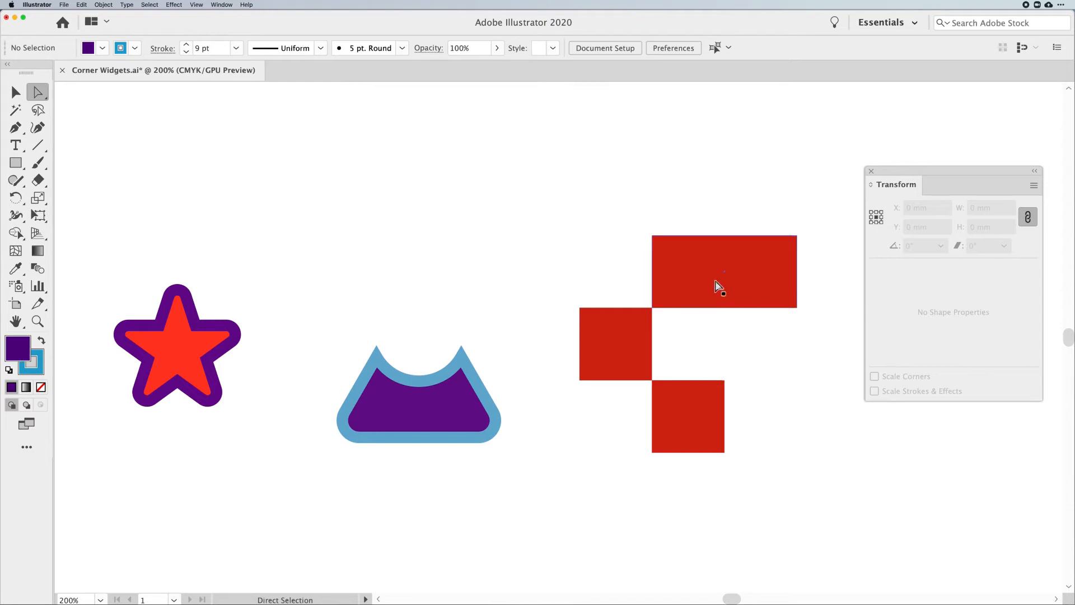
{"action": "left_click", "coordinate": [607, 343]}
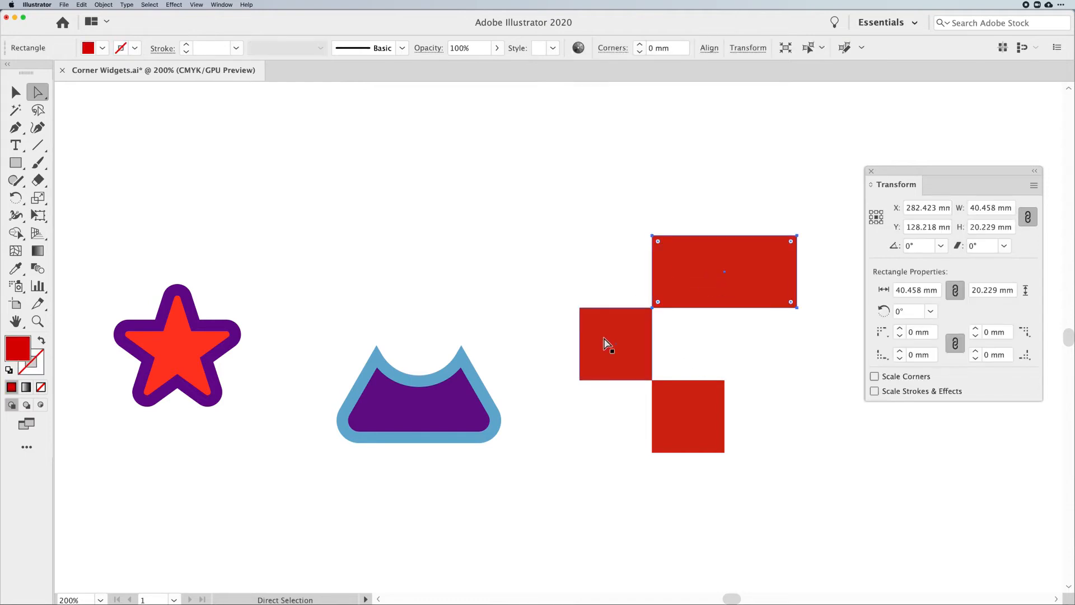
{"action": "left_click", "coordinate": [658, 401]}
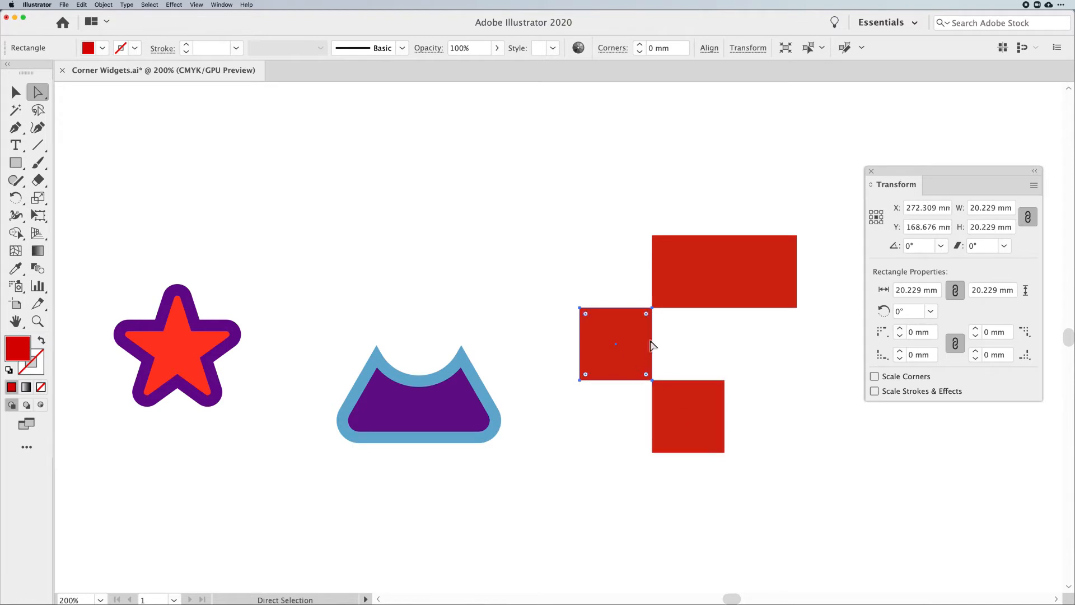
{"action": "left_click", "coordinate": [722, 294]}
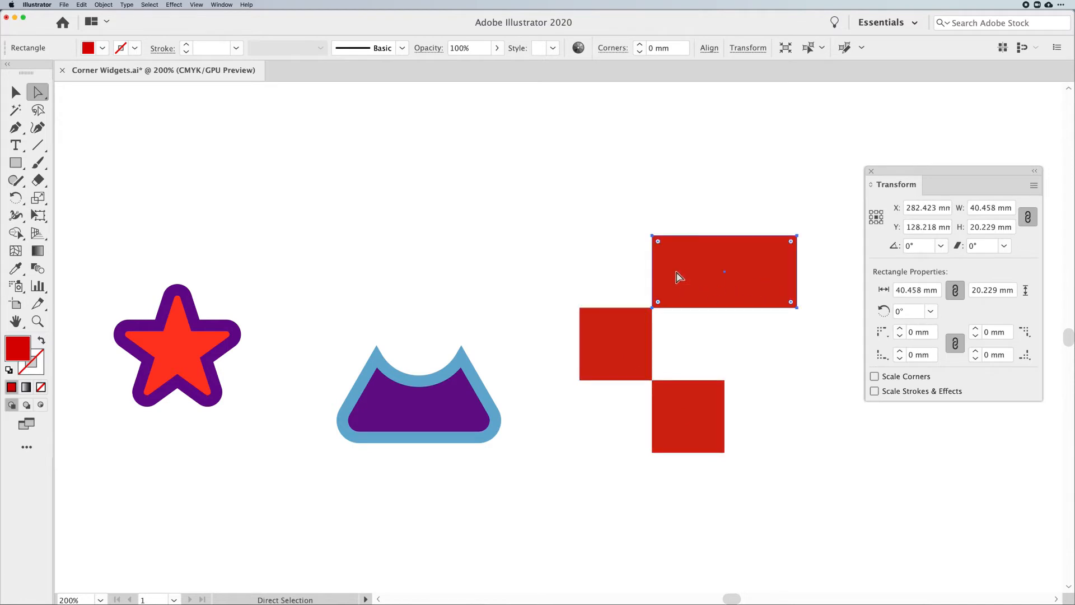
{"action": "left_click_drag", "start_coordinate": [605, 205], "coordinate": [679, 258]}
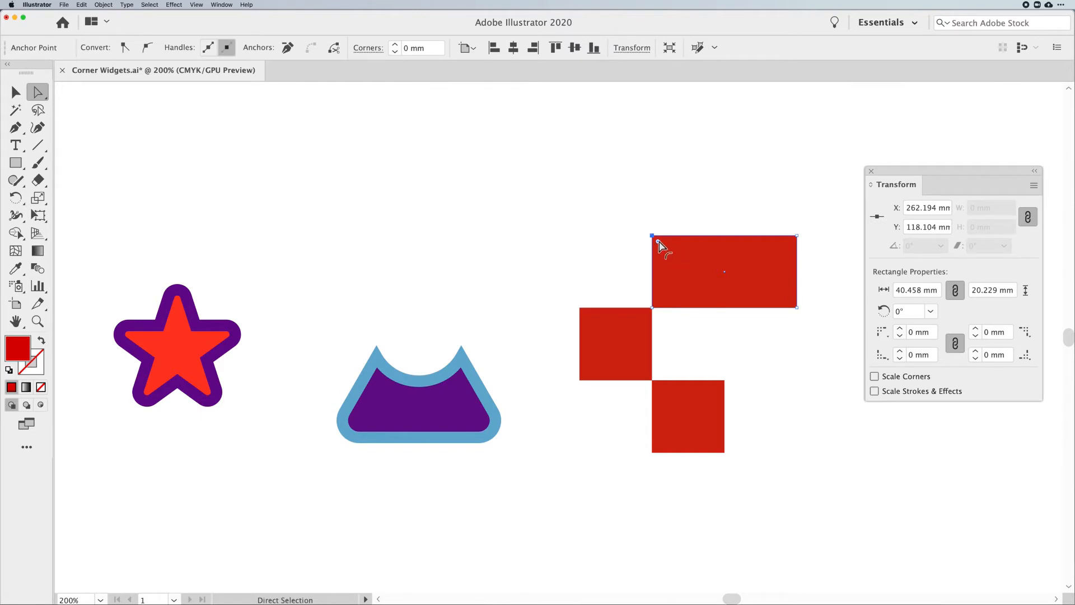
{"action": "left_click_drag", "start_coordinate": [659, 242], "coordinate": [758, 281]}
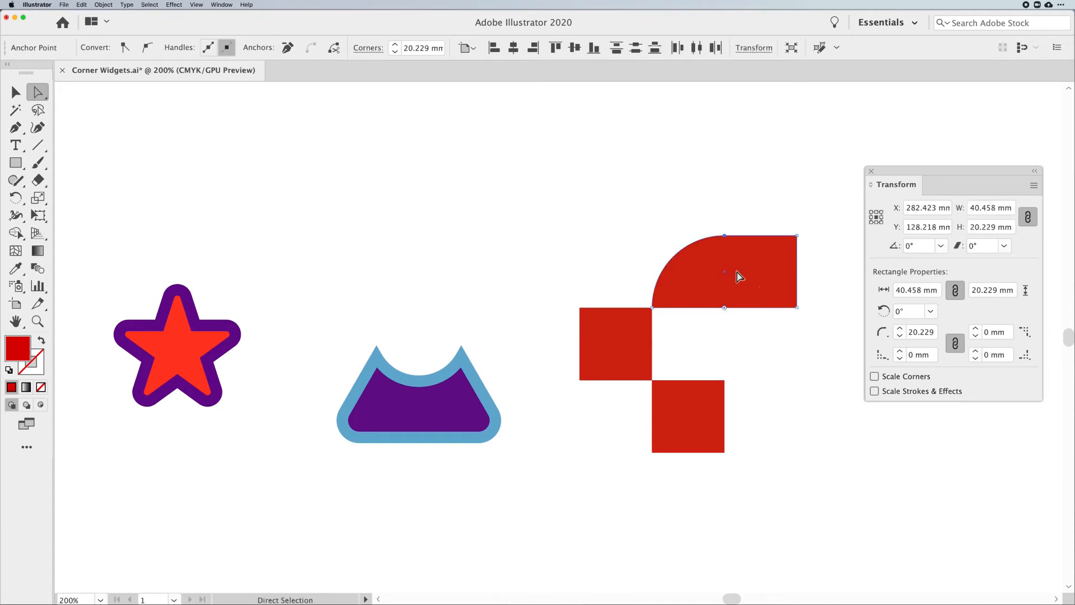
- Select the whole purple triangle and slightly reduce the radius of all its corners together with the corner widget
{"action": "left_click", "coordinate": [427, 413]}
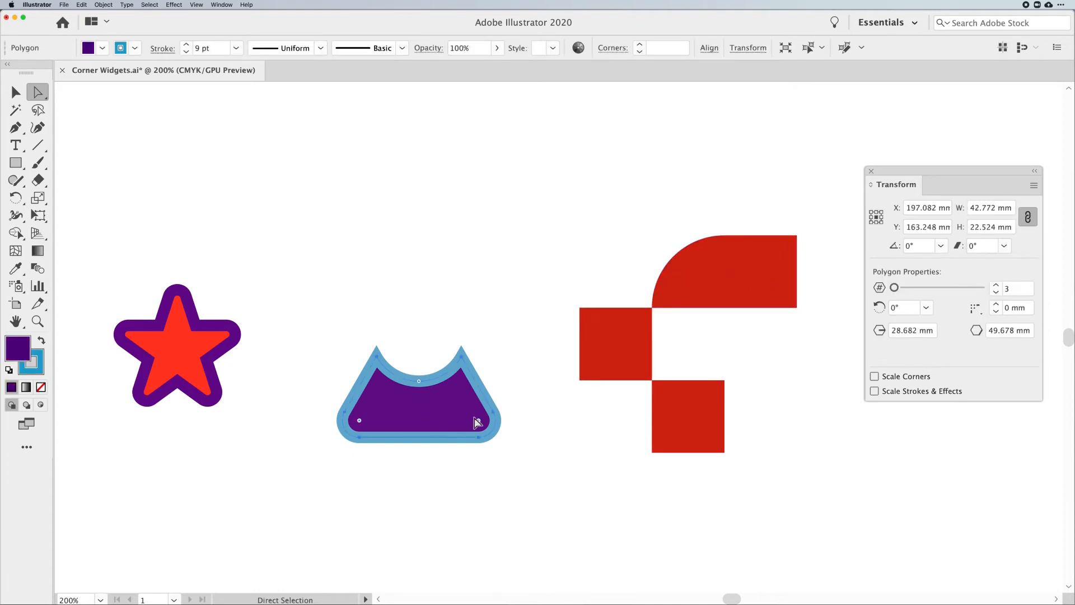
{"action": "mouse_move", "coordinate": [479, 424]}
{"action": "left_mouse_down"}
{"action": "mouse_move", "coordinate": [437, 412]}
{"action": "mouse_move", "coordinate": [467, 415]}
{"action": "mouse_move", "coordinate": [445, 404]}
{"action": "mouse_move", "coordinate": [481, 429]}
{"action": "left_mouse_up"}
- Round the two left corners of the left red square to their maximum so its left side forms a semicircle
{"action": "left_click", "coordinate": [621, 347]}
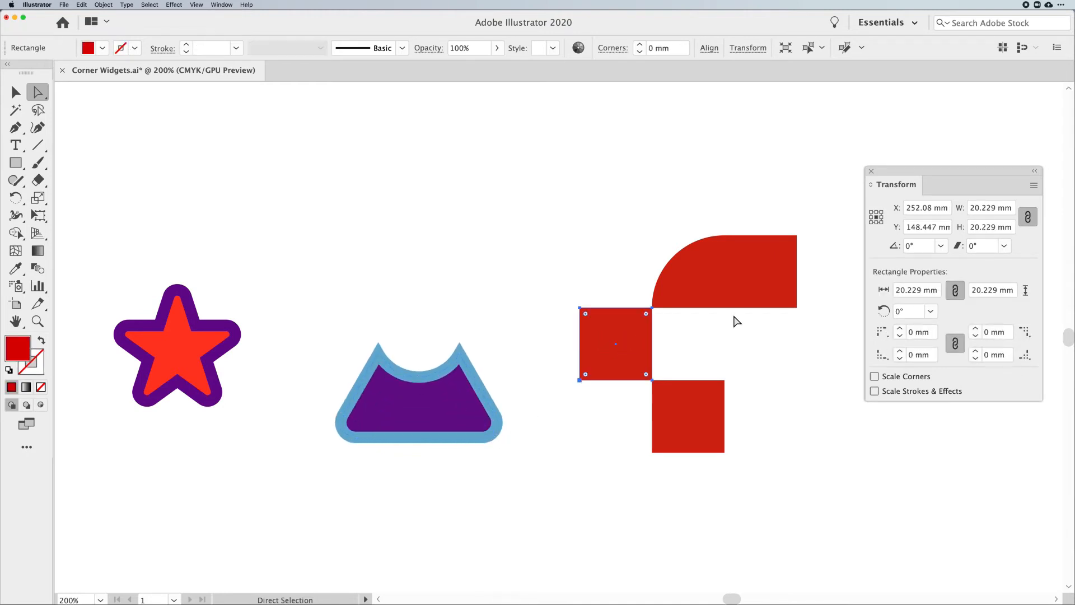
{"action": "left_click_drag", "start_coordinate": [551, 278], "coordinate": [611, 423]}
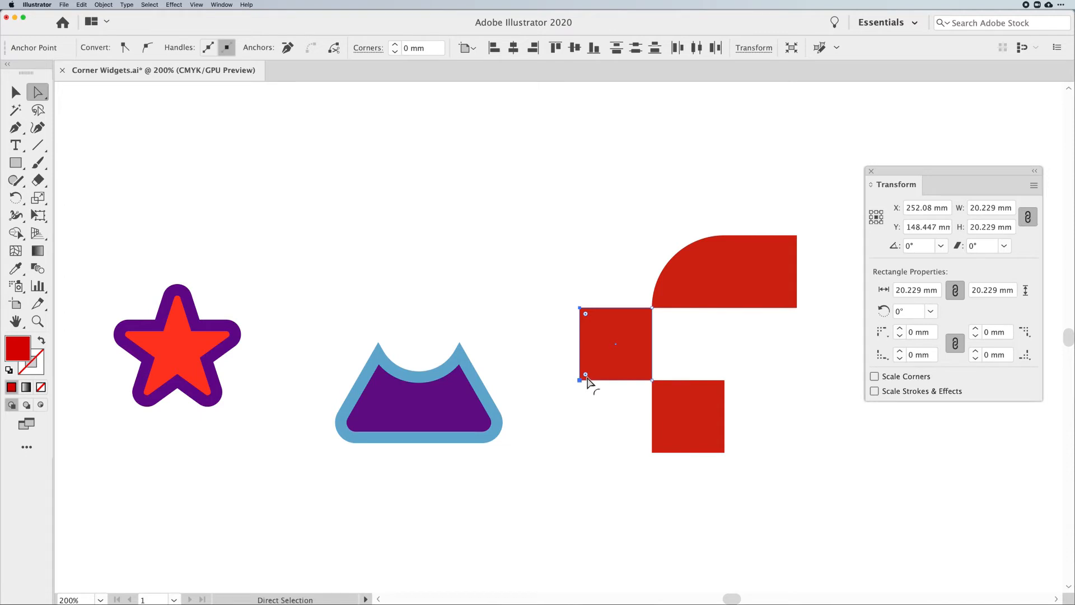
{"action": "left_click_drag", "start_coordinate": [585, 375], "coordinate": [636, 351]}
- Round every corner of the lower red square except the upper-left one to the maximum, and deselect it
{"action": "left_click_drag", "start_coordinate": [598, 437], "coordinate": [767, 496]}
{"action": "left_click", "coordinate": [725, 380], "text": "shift"}
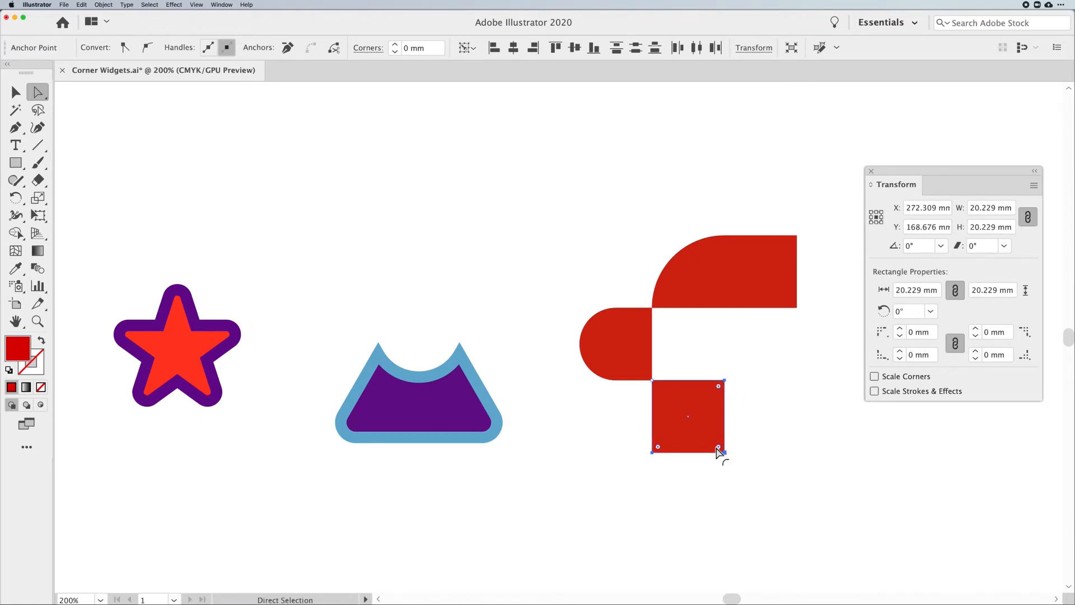
{"action": "left_click_drag", "start_coordinate": [720, 447], "coordinate": [671, 416]}
{"action": "left_click", "coordinate": [589, 434]}
- Draw a red circle about 4.2 mm across just below the wide red shape as the character's eye, and deselect it
{"action": "key", "text": "l"}
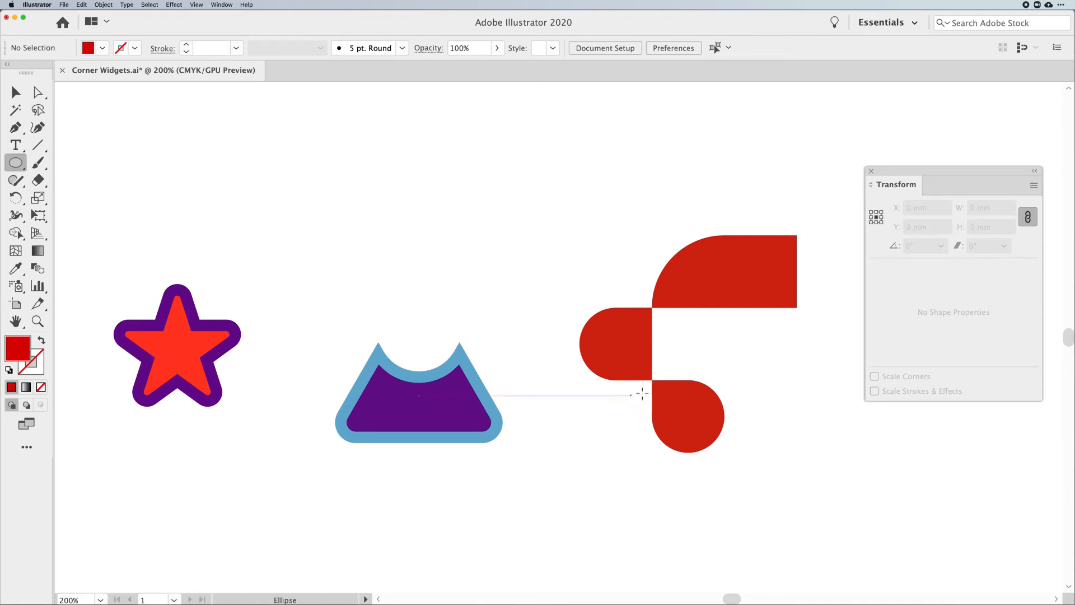
{"action": "mouse_move", "coordinate": [668, 325]}
{"action": "left_mouse_down"}
{"action": "mouse_move", "coordinate": [676, 319]}
{"action": "mouse_move", "coordinate": [677, 332]}
{"action": "left_mouse_up"}
{"action": "key", "text": "v"}
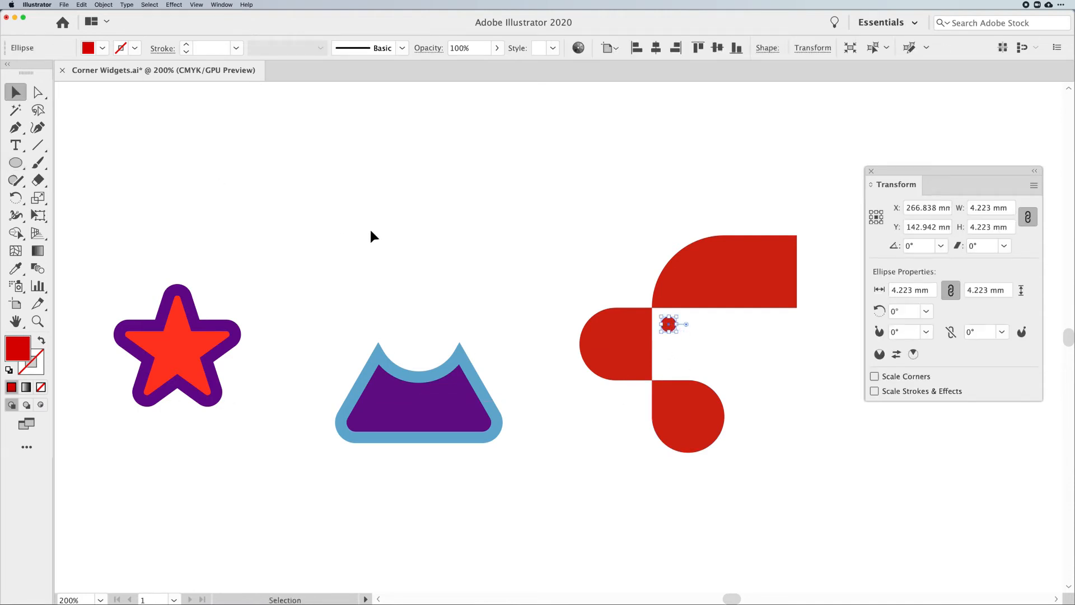
{"action": "left_click", "coordinate": [370, 231]}
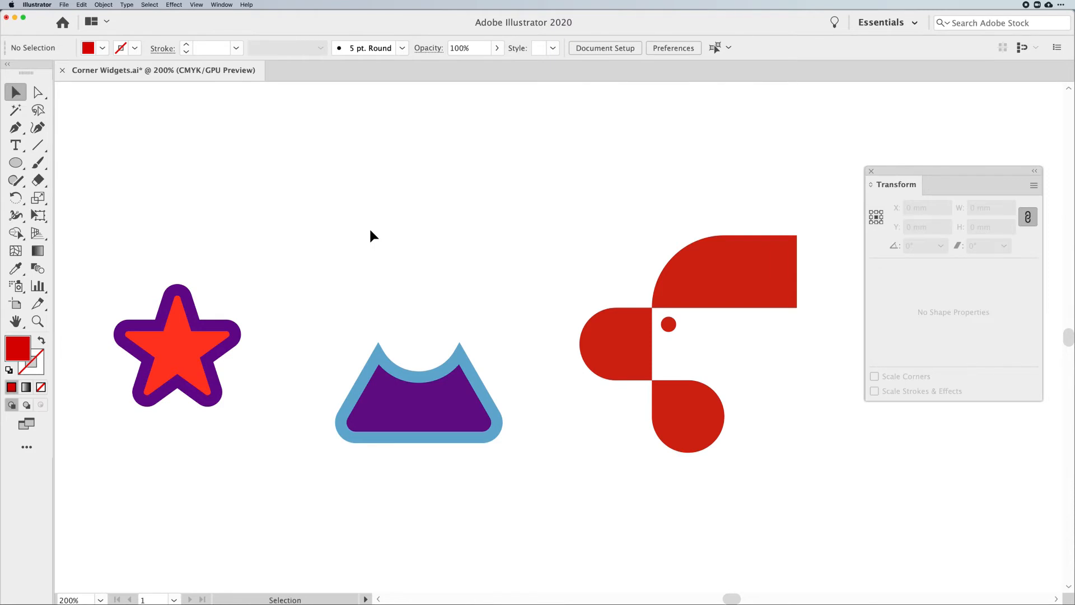
- Round only the lower-right corner of the wide red shape to about 11.47 mm and deselect it
{"action": "key", "text": "a"}
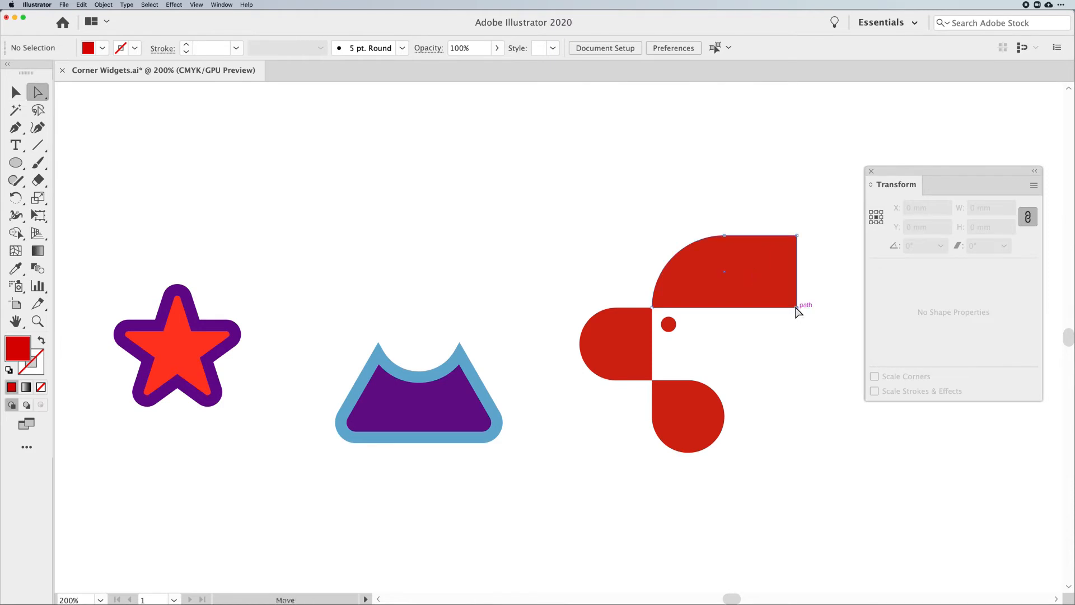
{"action": "left_click", "coordinate": [791, 304]}
{"action": "left_click_drag", "start_coordinate": [790, 305], "coordinate": [747, 285]}
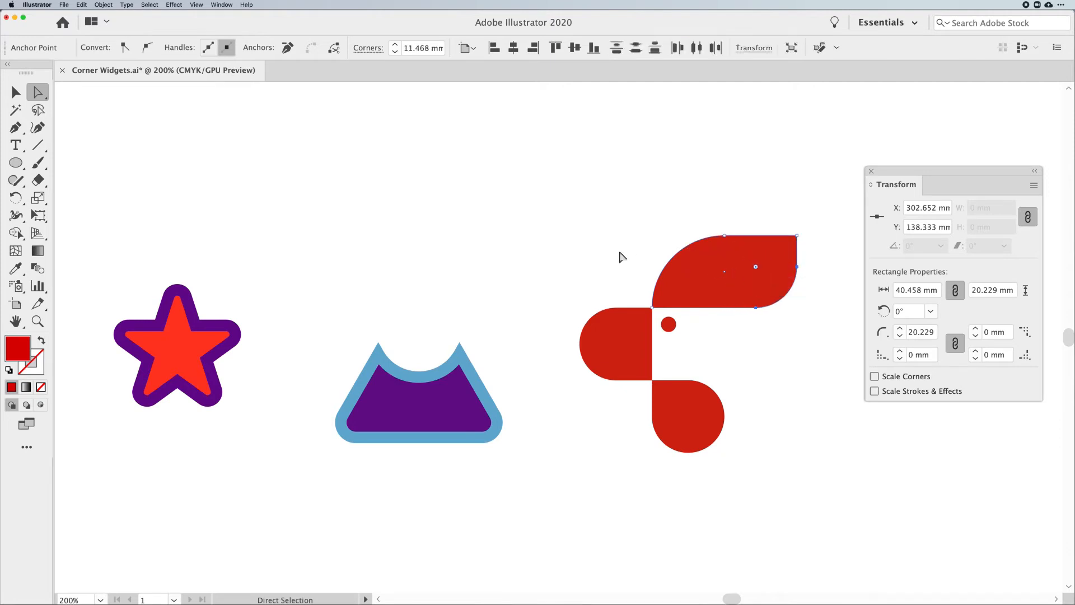
{"action": "left_click", "coordinate": [601, 257]}
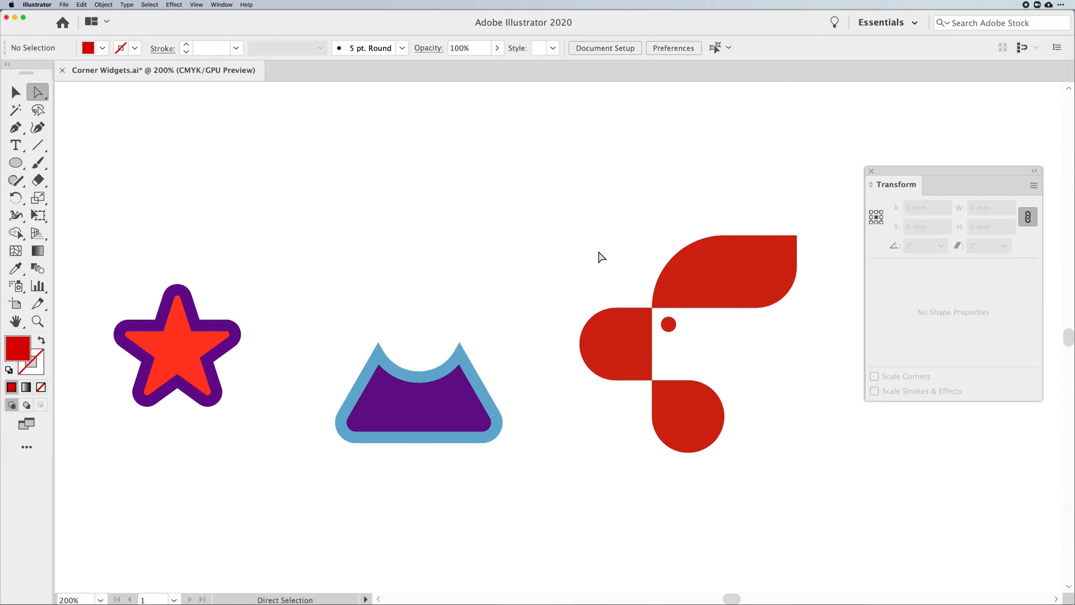
- Draw a red rectangle below the yellow square and resize it to about 24.1 by 36.2 mm
{"action": "key", "text": "super+minus"}
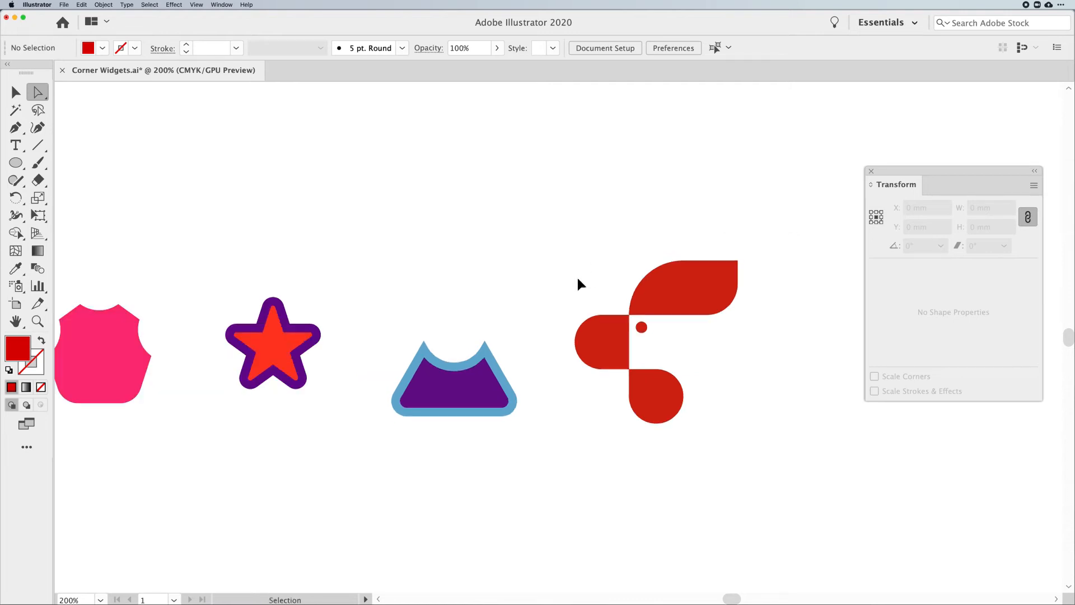
{"action": "left_click_drag", "start_coordinate": [365, 364], "coordinate": [641, 336]}
{"action": "left_click_drag", "start_coordinate": [308, 445], "coordinate": [401, 425]}
{"action": "left_click_drag", "start_coordinate": [21, 166], "coordinate": [72, 162]}
{"action": "left_click_drag", "start_coordinate": [279, 427], "coordinate": [317, 548]}
{"action": "key", "text": "v"}
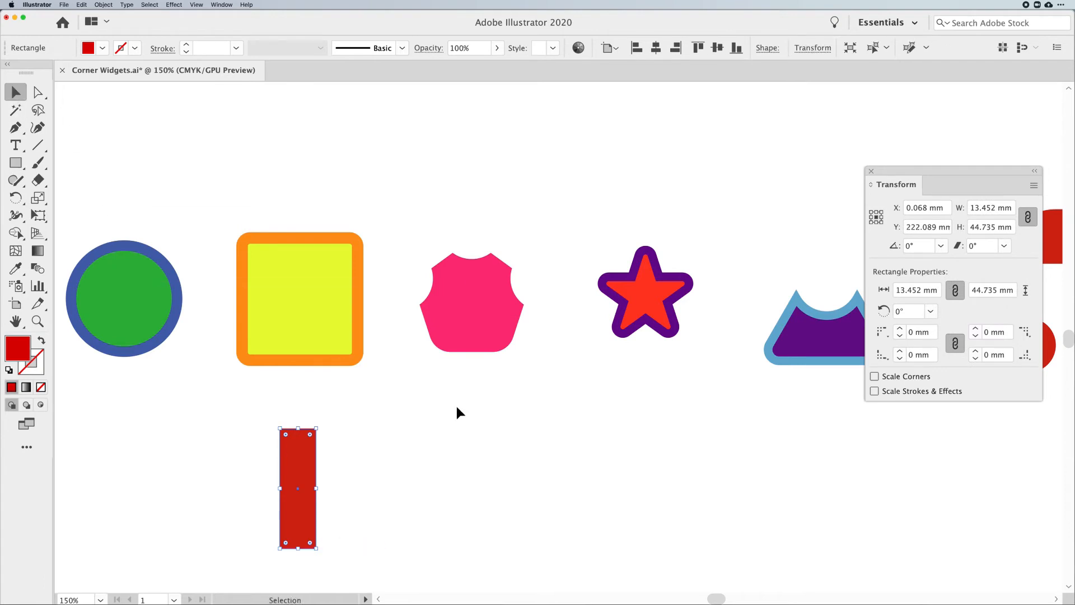
{"action": "left_click_drag", "start_coordinate": [297, 547], "coordinate": [345, 525]}
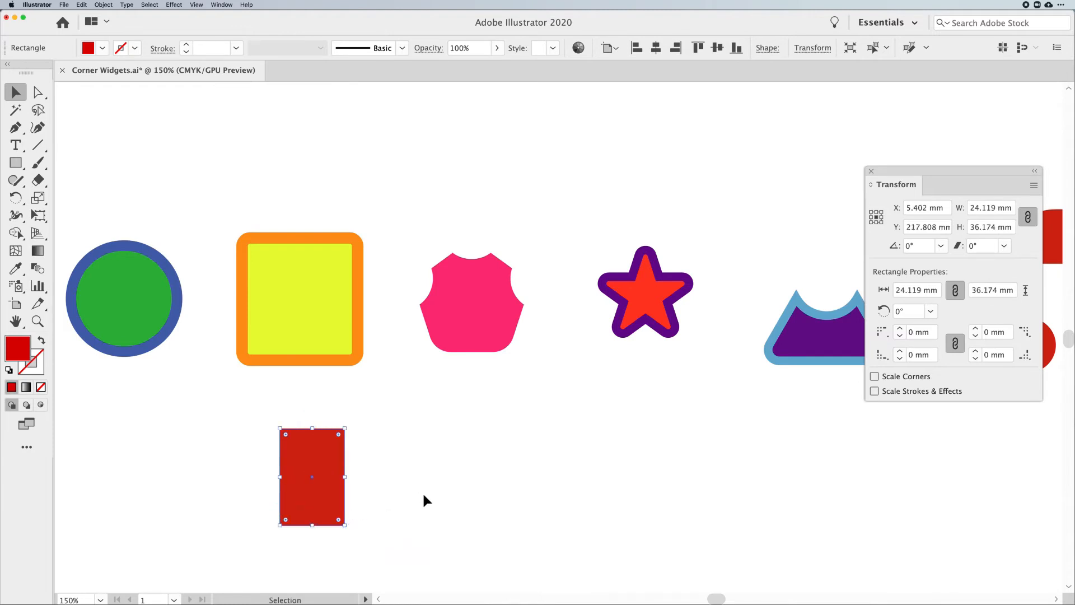
- Select the new red rectangle's two top corners with Direct Selection and round them to 12.06 mm to form an arch
{"action": "key", "text": "a"}
{"action": "left_click_drag", "start_coordinate": [255, 404], "coordinate": [396, 455]}
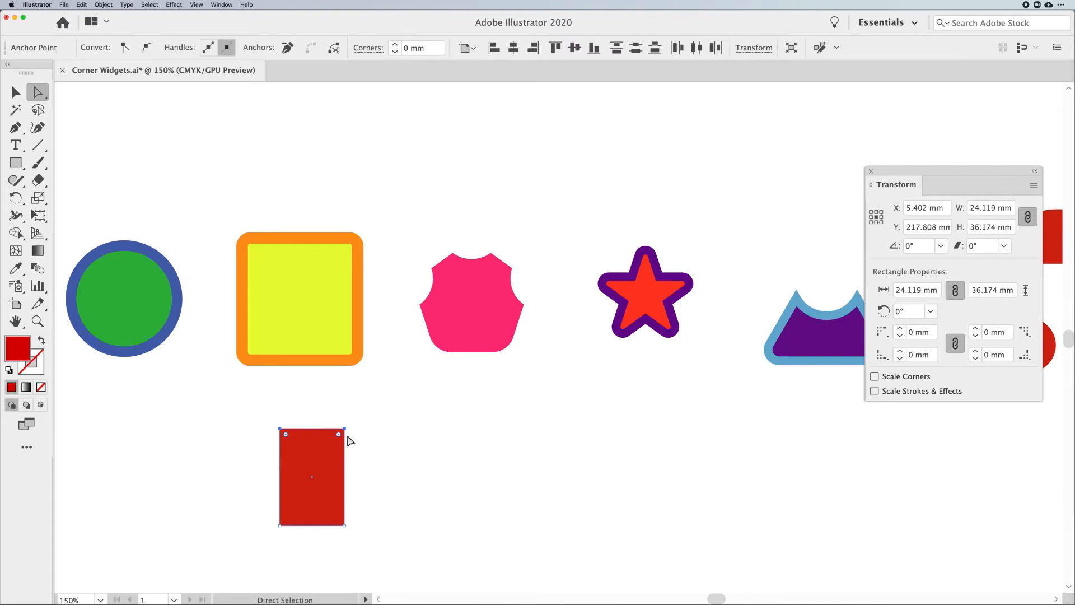
{"action": "left_click_drag", "start_coordinate": [338, 434], "coordinate": [364, 486]}
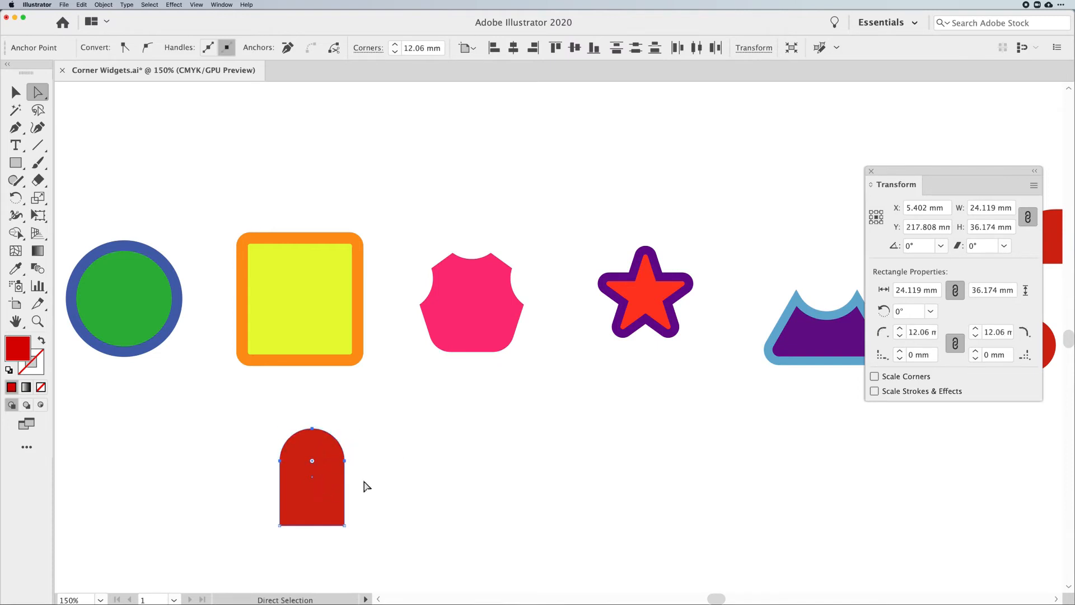
- Cycle the arch's top corners through Inverted Round to Chamfer, making a pointed roof, and deselect the shape
{"action": "left_click", "coordinate": [312, 463], "text": "alt"}
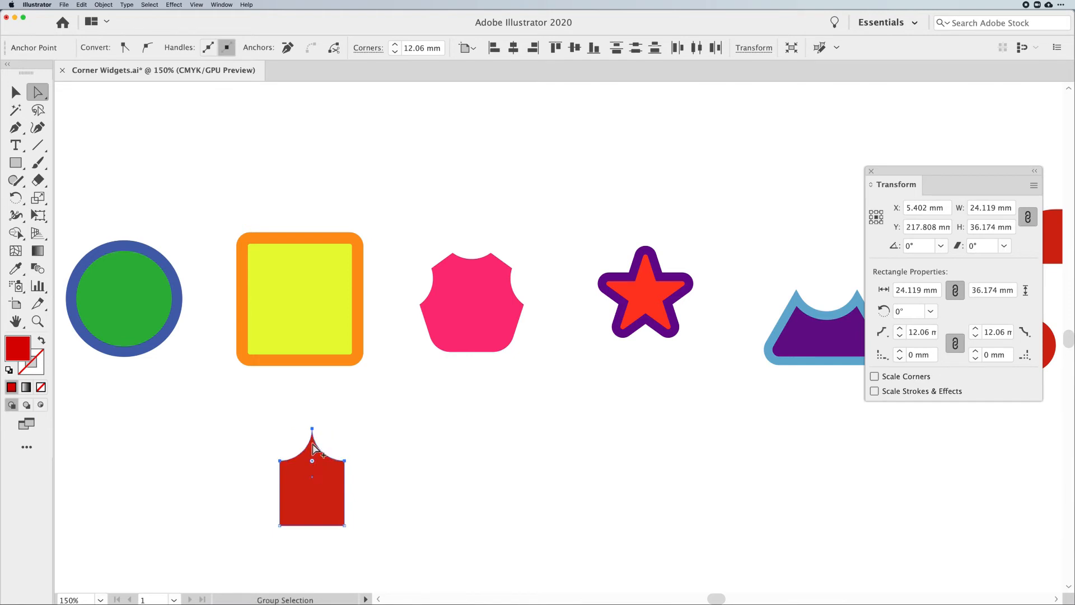
{"action": "left_click", "coordinate": [312, 462], "text": "alt"}
{"action": "left_click", "coordinate": [408, 471]}
{"action": "left_click", "coordinate": [331, 487]}
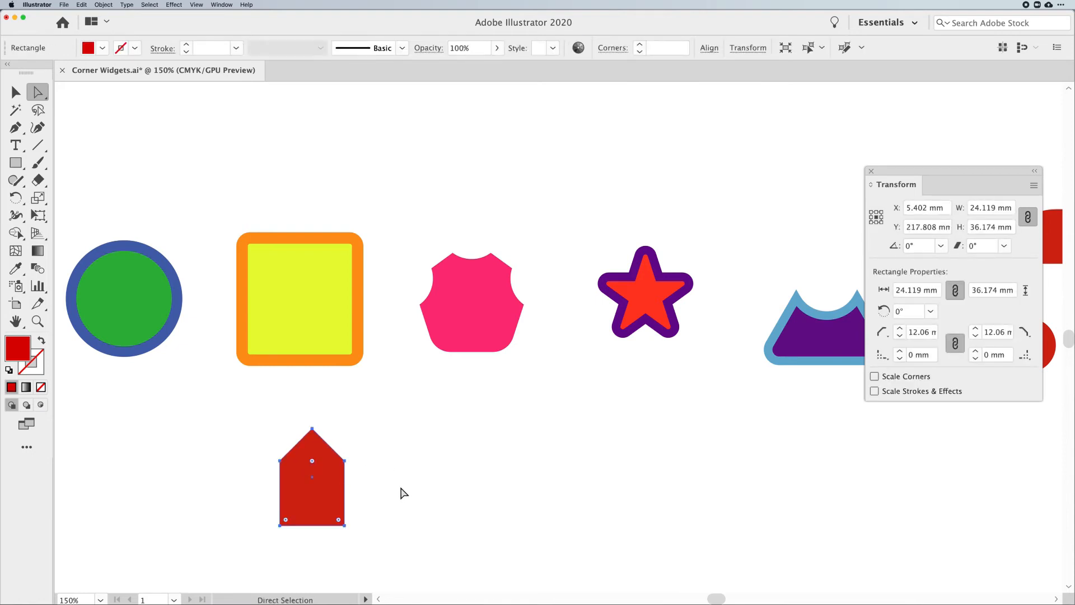
{"action": "left_click", "coordinate": [379, 486]}
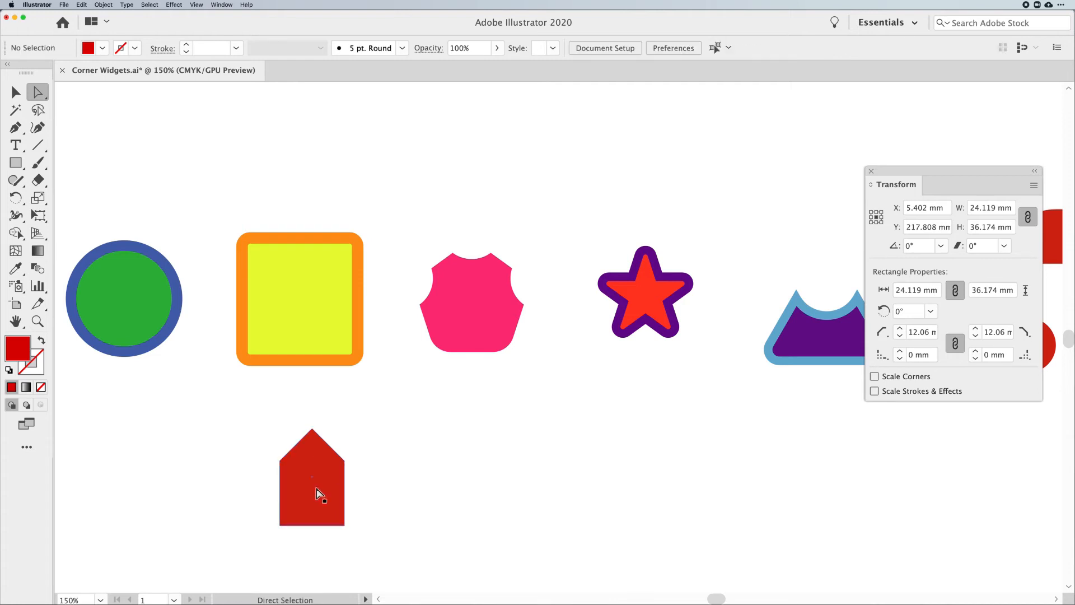
- Draw a red square about 20.6 mm wide beside the house-shaped rectangle, below the pink polygon
{"action": "left_click", "coordinate": [16, 92]}
{"action": "left_click", "coordinate": [15, 165]}
{"action": "left_click_drag", "start_coordinate": [438, 476], "coordinate": [473, 509]}
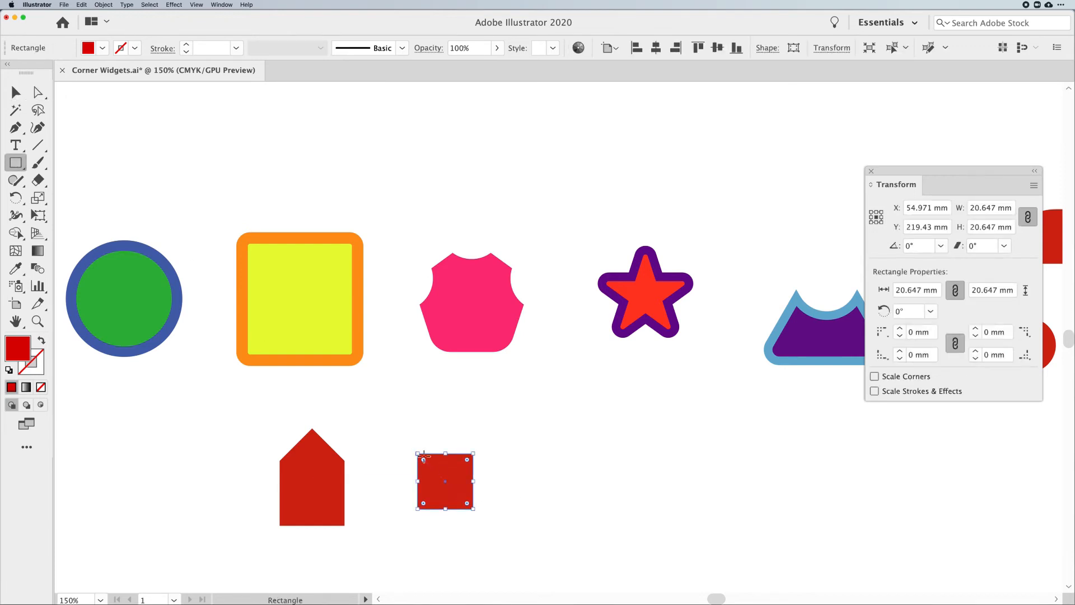
- Copy the large yellow square's appearance onto the new square with the Eyedropper and remove its stroke
{"action": "key", "text": "i"}
{"action": "left_click", "coordinate": [319, 305]}
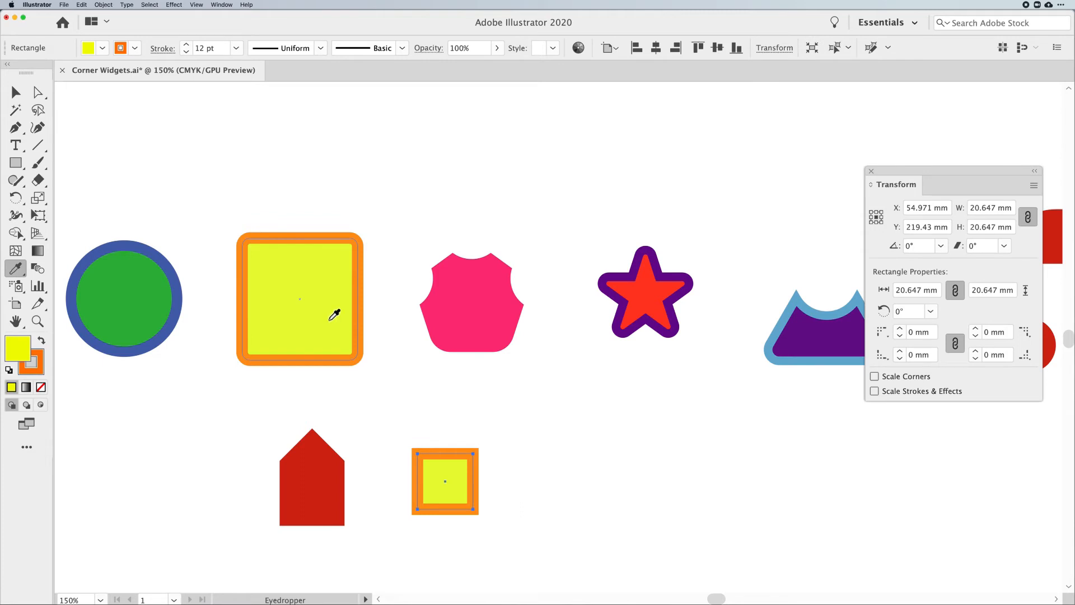
{"action": "key", "text": "x"}
{"action": "key", "text": "slash"}
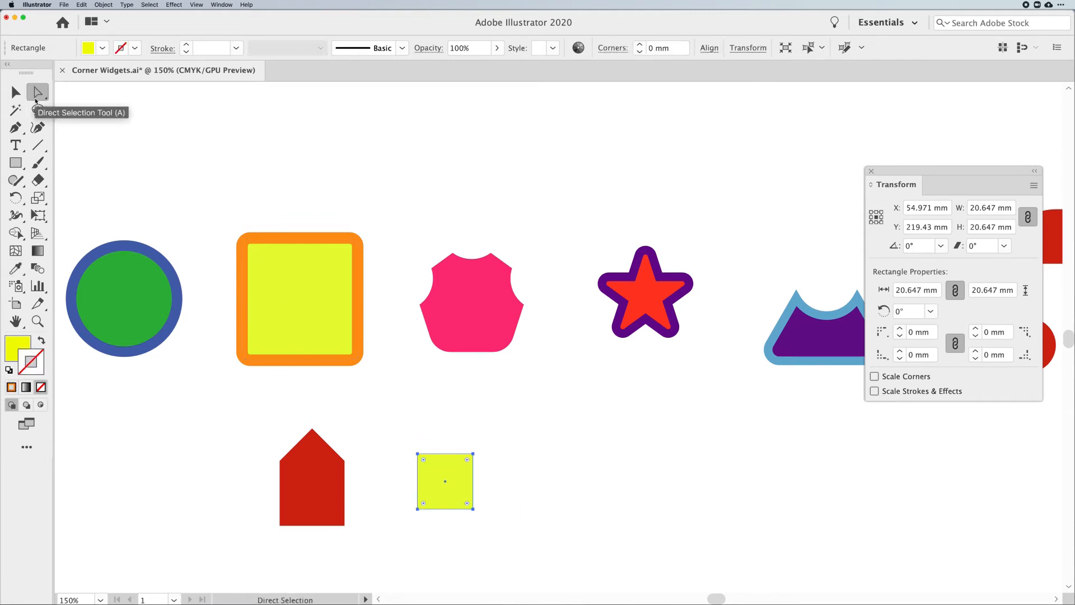
- Select every corner of the small yellow square except the upper-left one and round them to 10.324 mm, forming a teardrop
{"action": "left_click", "coordinate": [35, 96]}
{"action": "left_click_drag", "start_coordinate": [399, 498], "coordinate": [504, 532]}
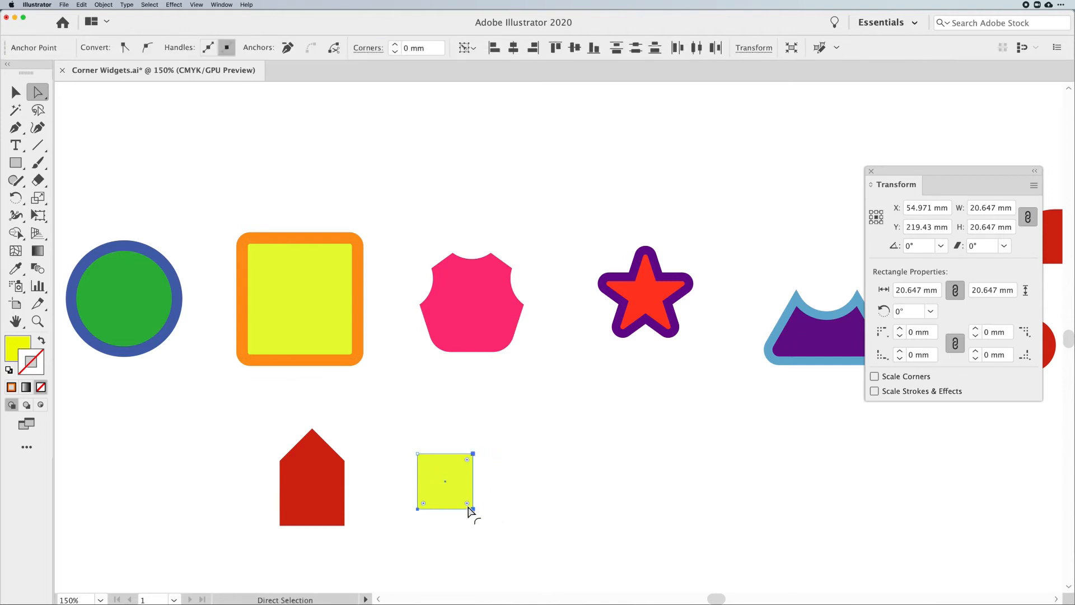
{"action": "left_click_drag", "start_coordinate": [468, 507], "coordinate": [440, 484]}
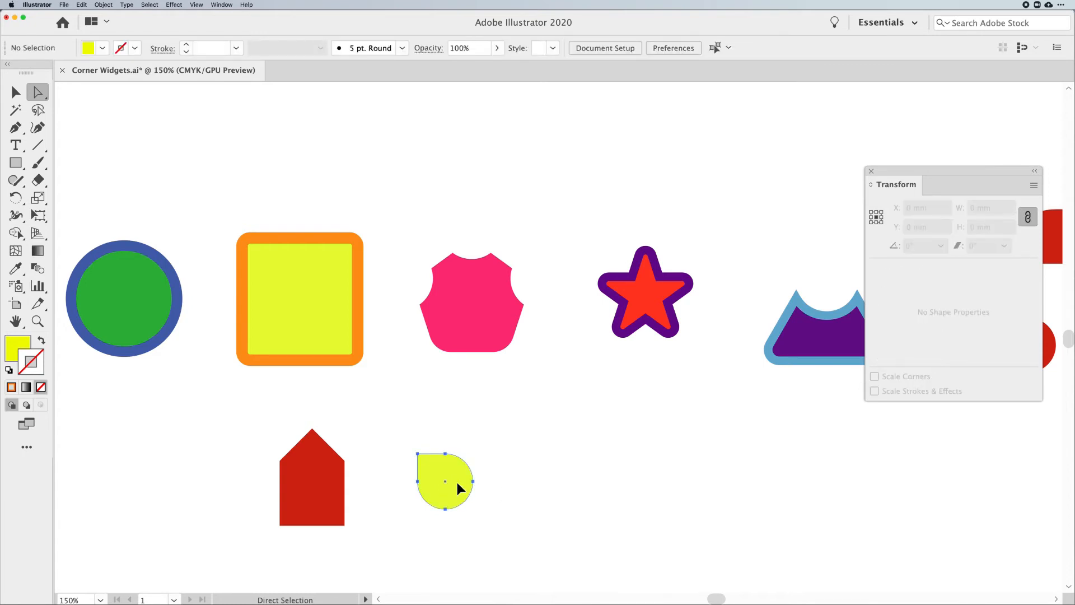
- Change the teardrop's fill to the orange swatch
{"action": "left_click", "coordinate": [103, 48]}
{"action": "left_click", "coordinate": [137, 99]}
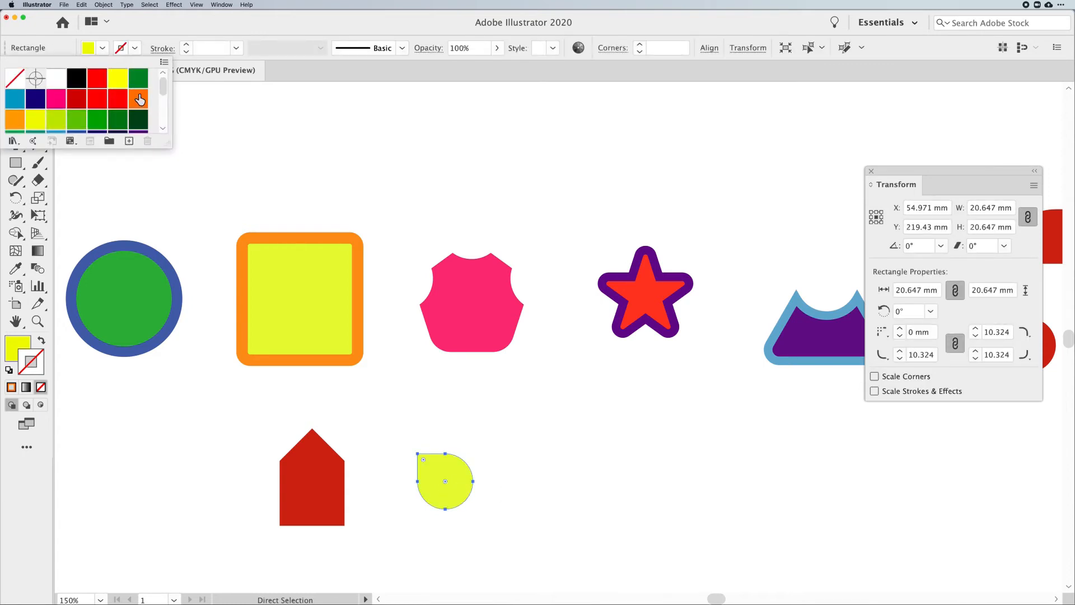
{"action": "left_click", "coordinate": [334, 150]}
- Rotate the orange teardrop to 315° with the Selection tool so its point faces straight up, and deselect it
{"action": "left_click", "coordinate": [15, 91]}
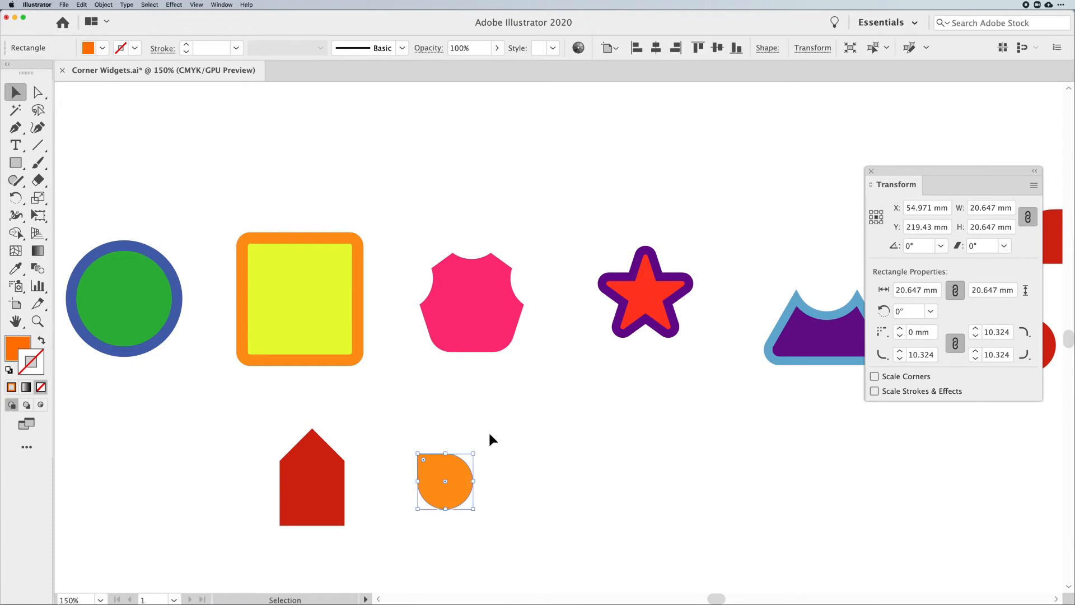
{"action": "left_click", "coordinate": [488, 431]}
{"action": "left_click", "coordinate": [460, 480]}
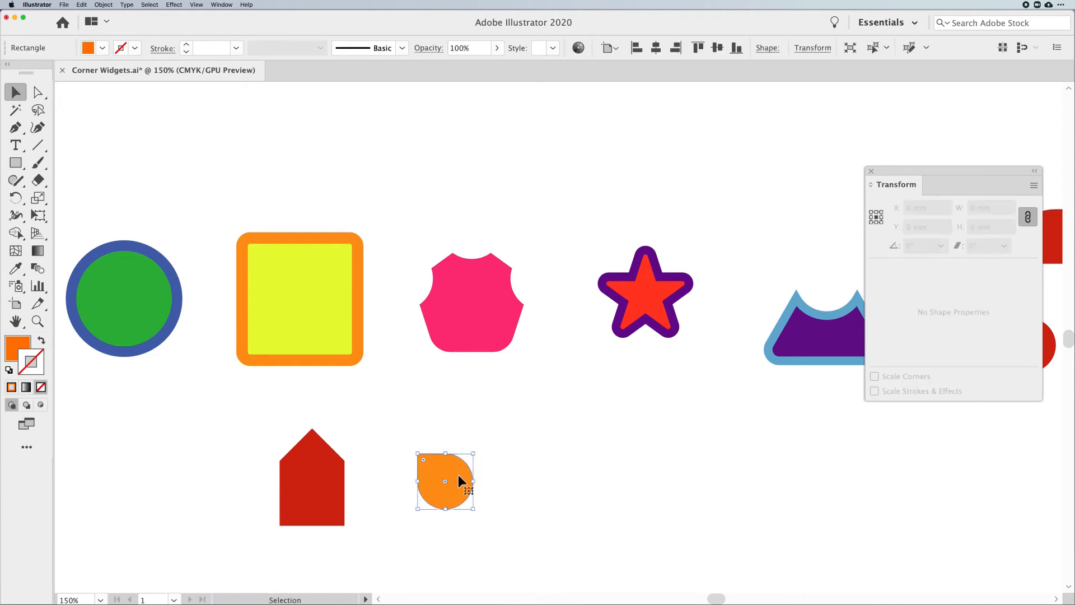
{"action": "left_click_drag", "start_coordinate": [477, 453], "coordinate": [488, 476]}
{"action": "left_click", "coordinate": [550, 483]}
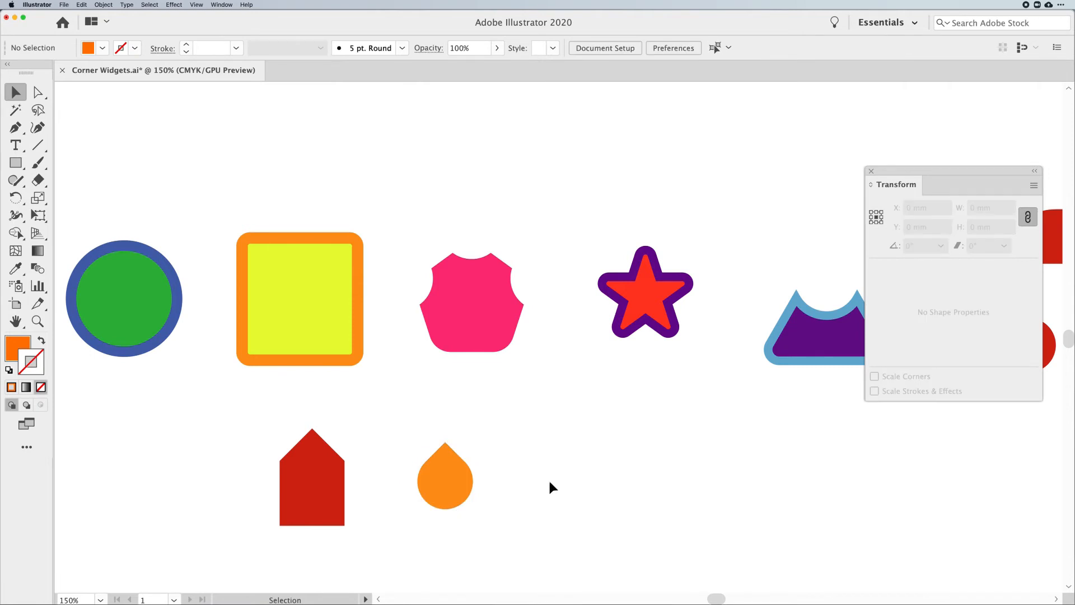
- Rotate the orange teardrop by 180° so its point faces straight down like a map pin, and deselect it
{"action": "left_click", "coordinate": [453, 474]}
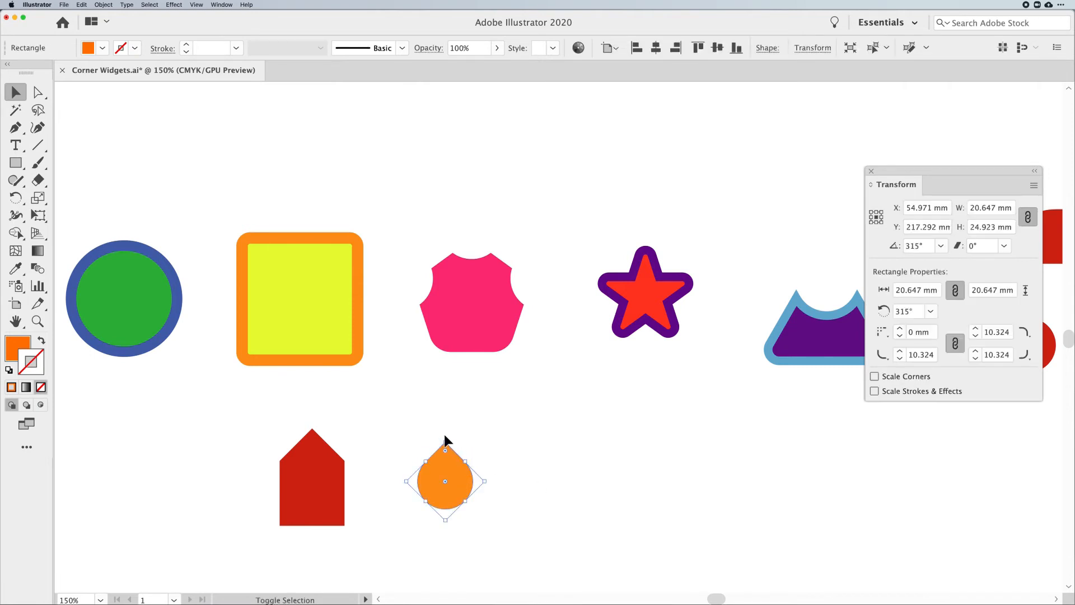
{"action": "left_click_drag", "start_coordinate": [448, 435], "coordinate": [436, 530]}
{"action": "left_click", "coordinate": [536, 523]}
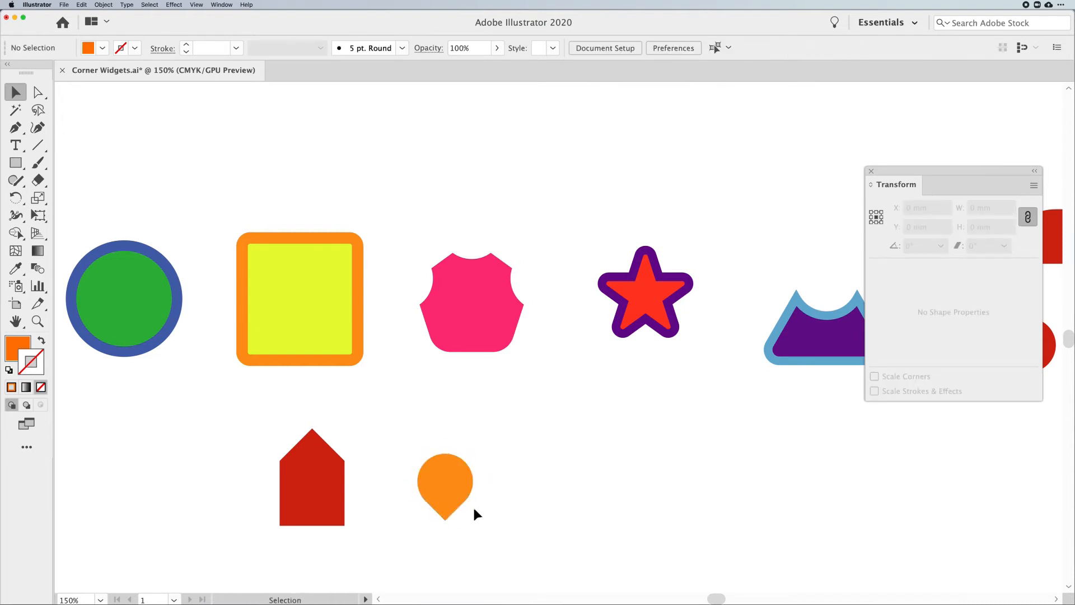
{"action": "left_click", "coordinate": [458, 482]}
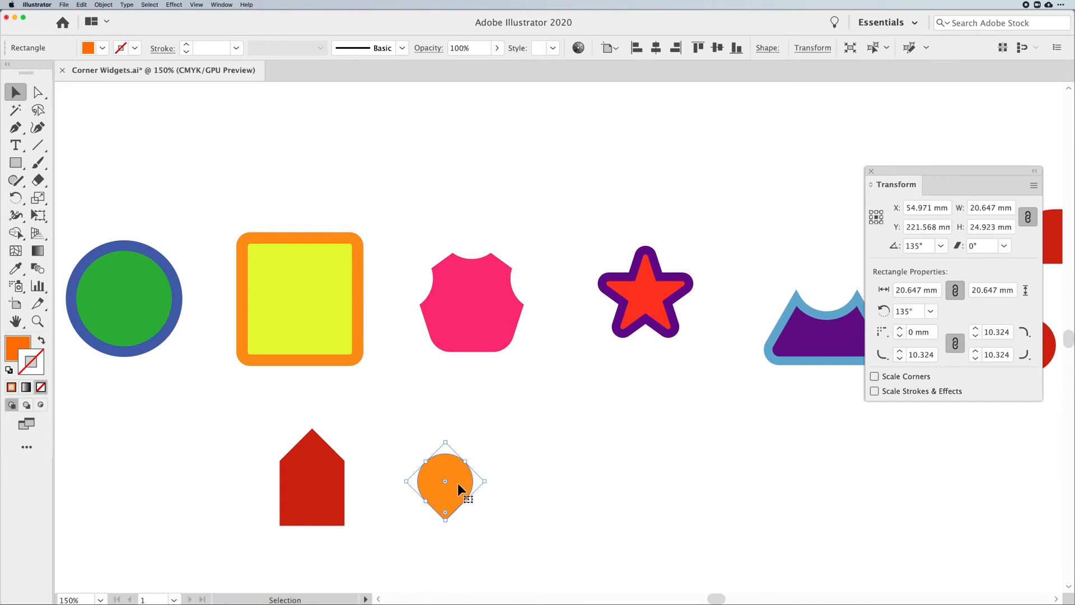
{"action": "left_click", "coordinate": [509, 487]}
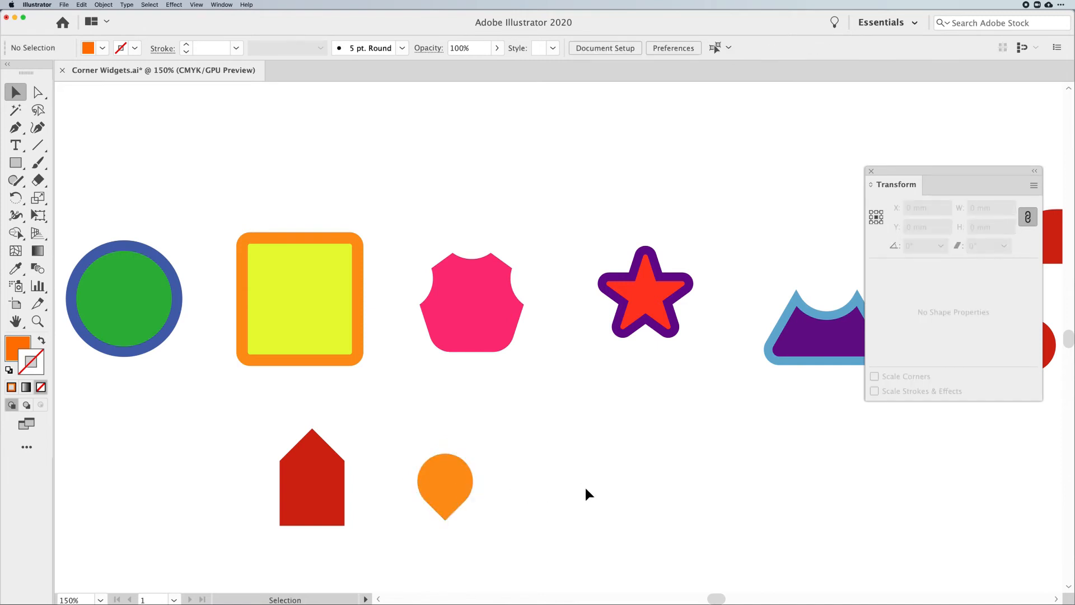
- Draw an 11-pointed star about 46.6 mm wide and 46.1 mm high beside the orange map pin with the Star tool
{"action": "left_click", "coordinate": [20, 167]}
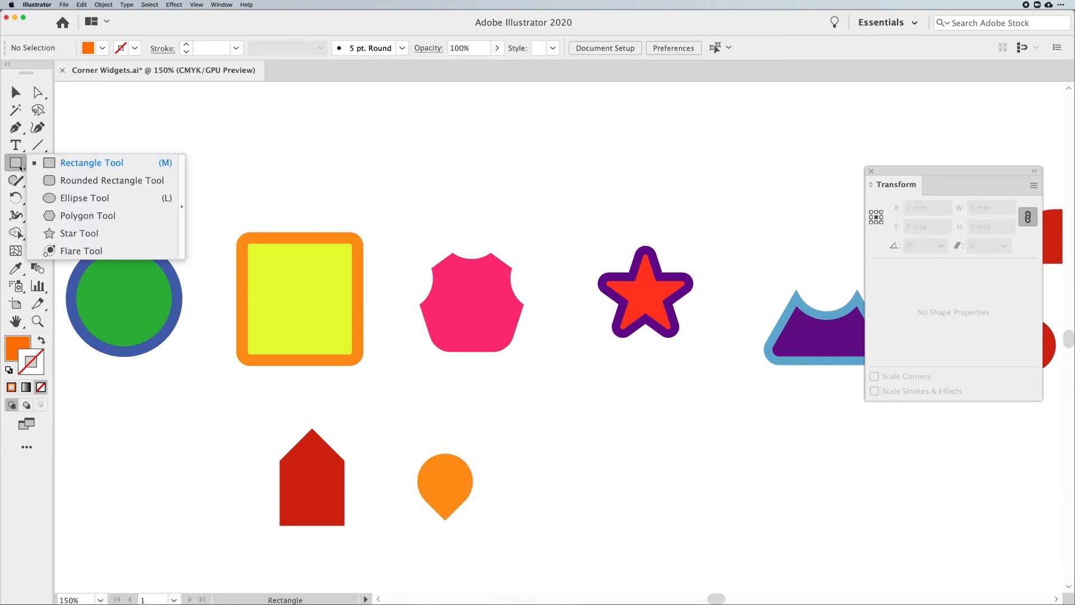
{"action": "left_click", "coordinate": [78, 232]}
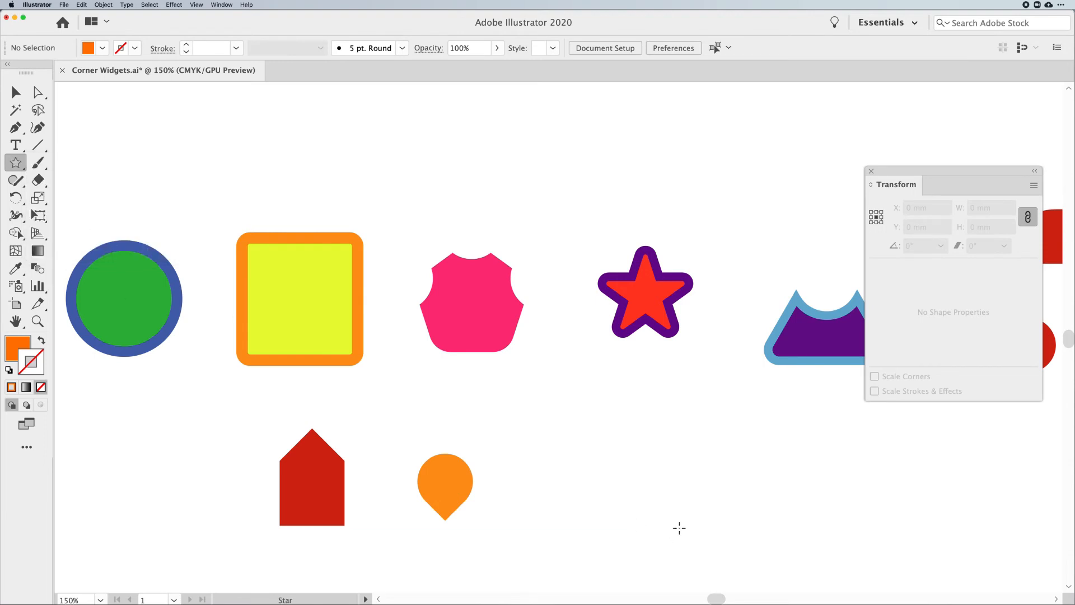
{"action": "left_click_drag", "start_coordinate": [613, 472], "coordinate": [650, 523]}
{"action": "key", "text": "Up"}
{"action": "key", "text": "Up"}
{"action": "key", "text": "Up"}
{"action": "key", "text": "Up"}
{"action": "key", "text": "Up"}
{"action": "key", "text": "Up"}
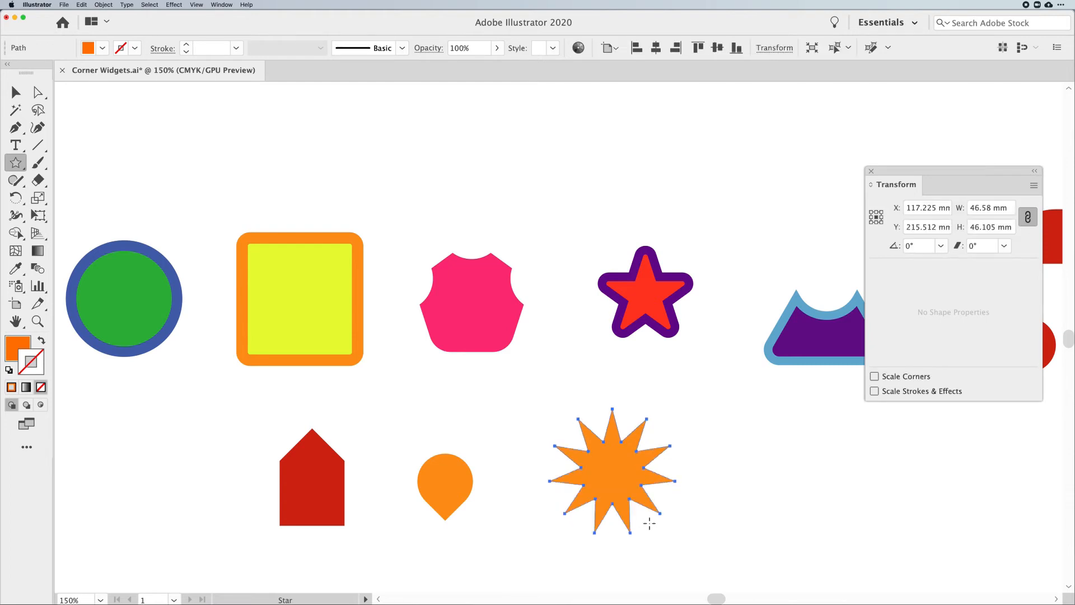
- Select the whole orange star for corner editing, give it an orange 1 pt stroke and close the Color panel
{"action": "key", "text": "a"}
{"action": "left_click", "coordinate": [648, 489]}
{"action": "left_click", "coordinate": [607, 472]}
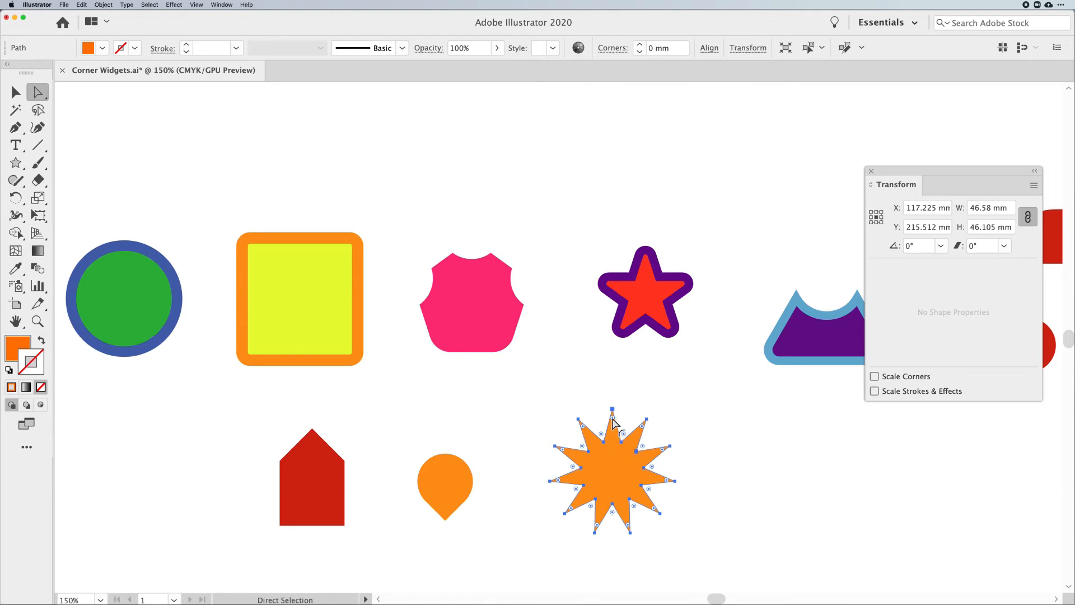
{"action": "key", "text": "super+equal"}
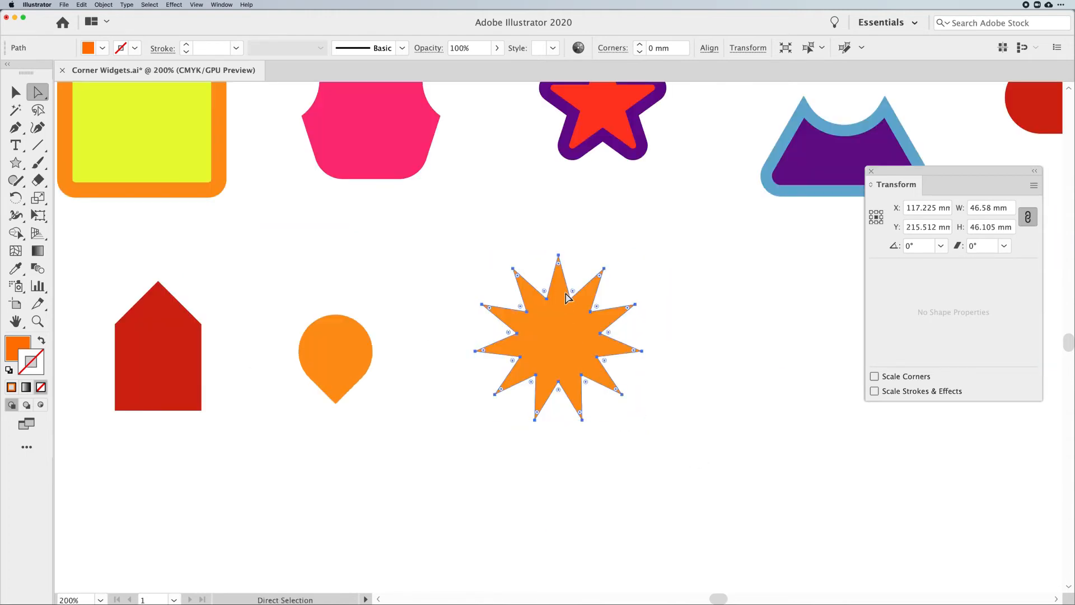
{"action": "key", "text": "super+equal"}
{"action": "key", "text": "comma"}
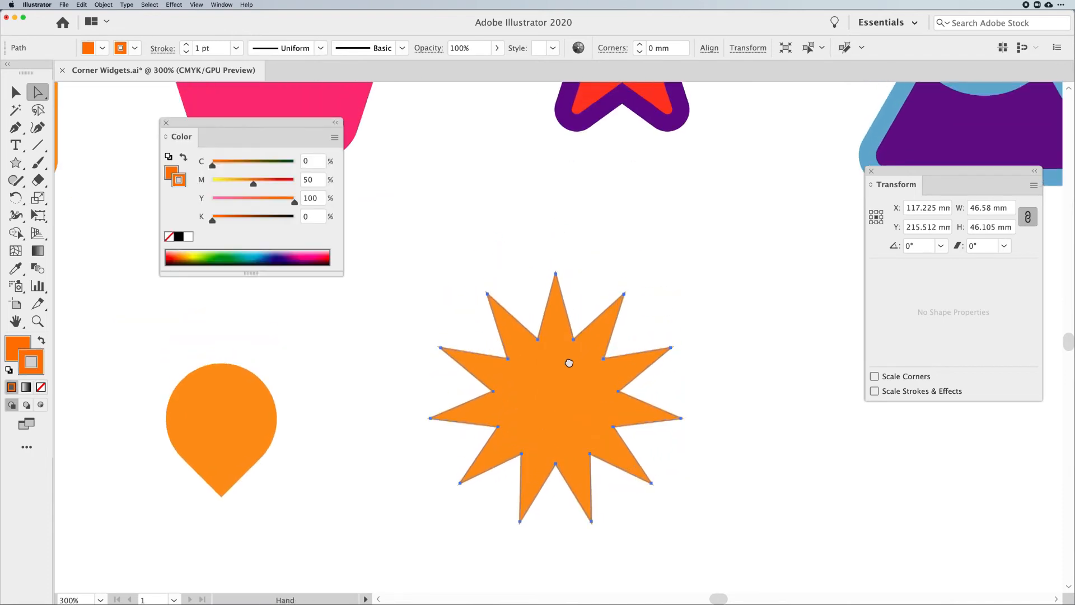
{"action": "left_click", "coordinate": [166, 123]}
{"action": "left_click", "coordinate": [477, 228]}
{"action": "left_click", "coordinate": [578, 348]}
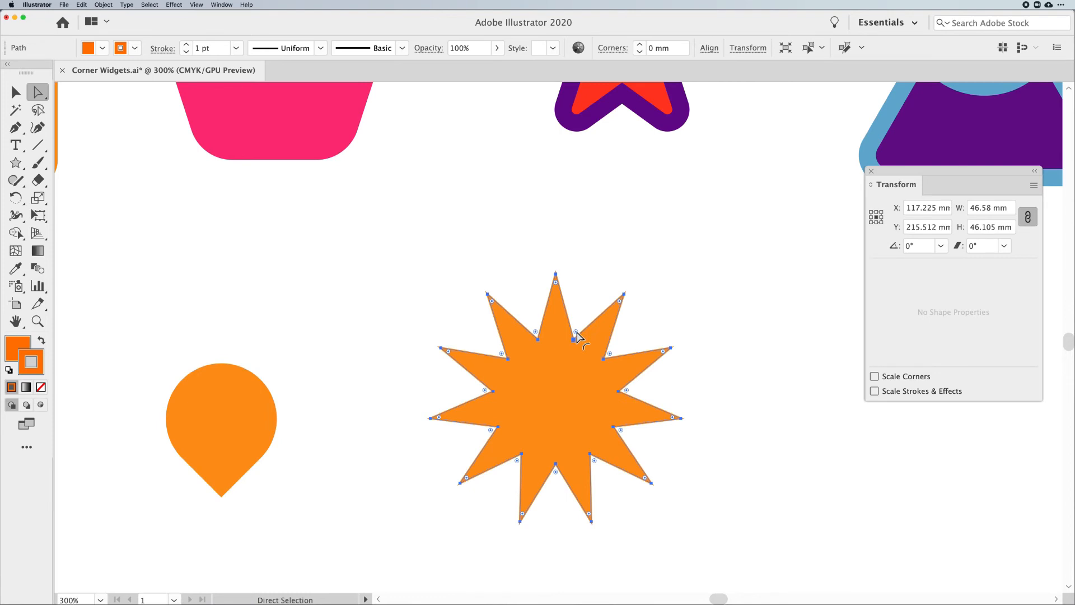
- Round all the star's inner and outer corners together with the corner widgets to a radius of 1.813 mm
{"action": "left_click_drag", "start_coordinate": [576, 331], "coordinate": [573, 356]}
{"action": "left_click_drag", "start_coordinate": [576, 336], "coordinate": [560, 395]}
{"action": "left_click_drag", "start_coordinate": [558, 288], "coordinate": [561, 335]}
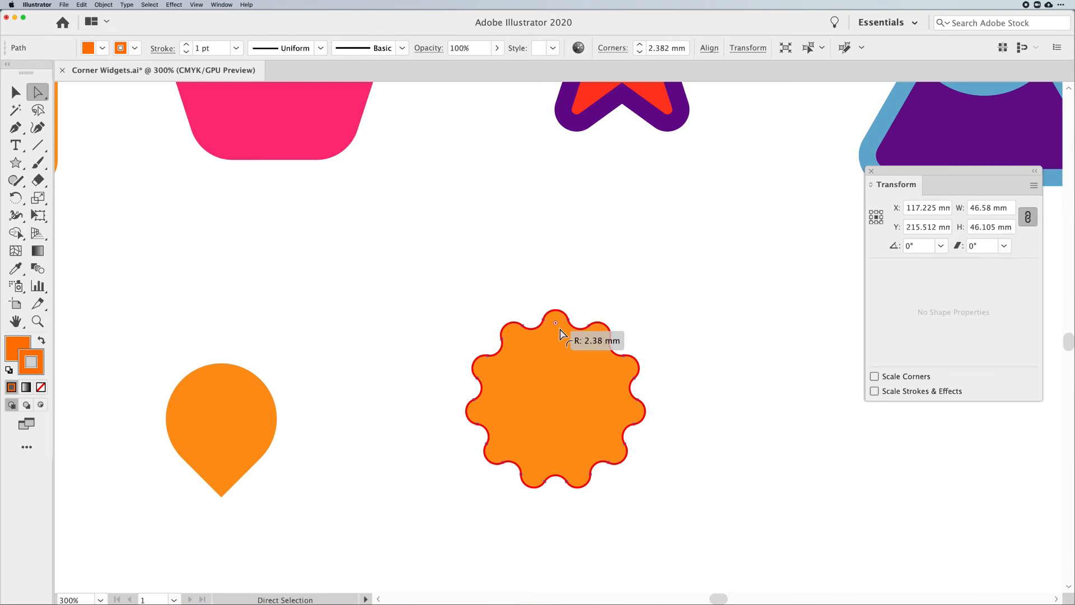
{"action": "mouse_move", "coordinate": [561, 335]}
{"action": "left_mouse_down"}
{"action": "mouse_move", "coordinate": [565, 292]}
{"action": "mouse_move", "coordinate": [559, 332]}
{"action": "mouse_move", "coordinate": [566, 312]}
{"action": "left_mouse_up"}
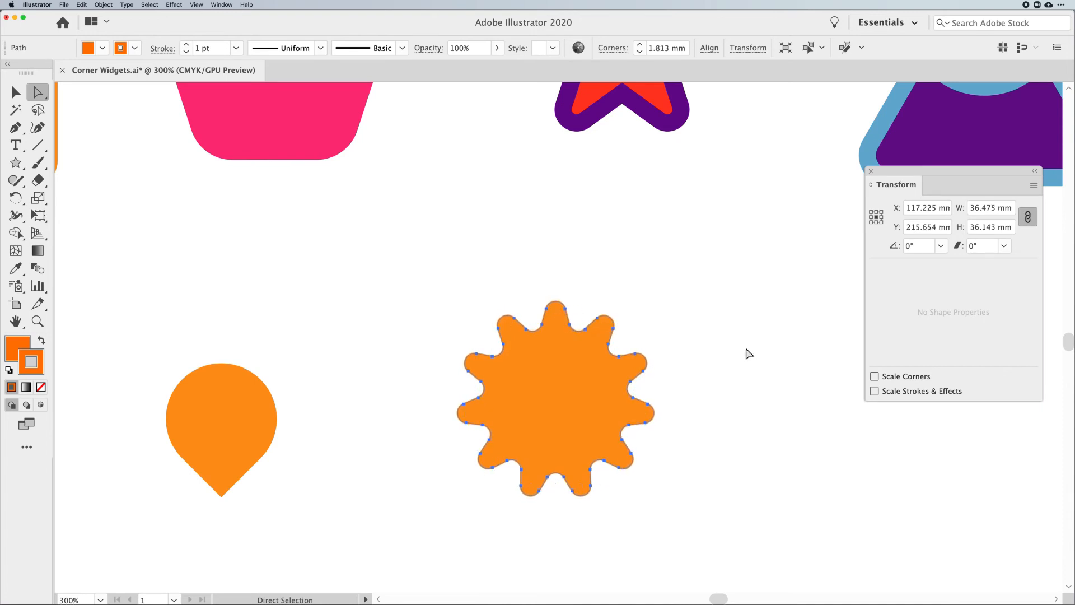
- Shift the rounded star slightly to the left and reduce its corner radius to 1.704 mm
{"action": "left_click_drag", "start_coordinate": [530, 389], "coordinate": [512, 382]}
{"action": "left_click", "coordinate": [673, 387]}
{"action": "left_click", "coordinate": [532, 420]}
{"action": "left_click", "coordinate": [721, 422]}
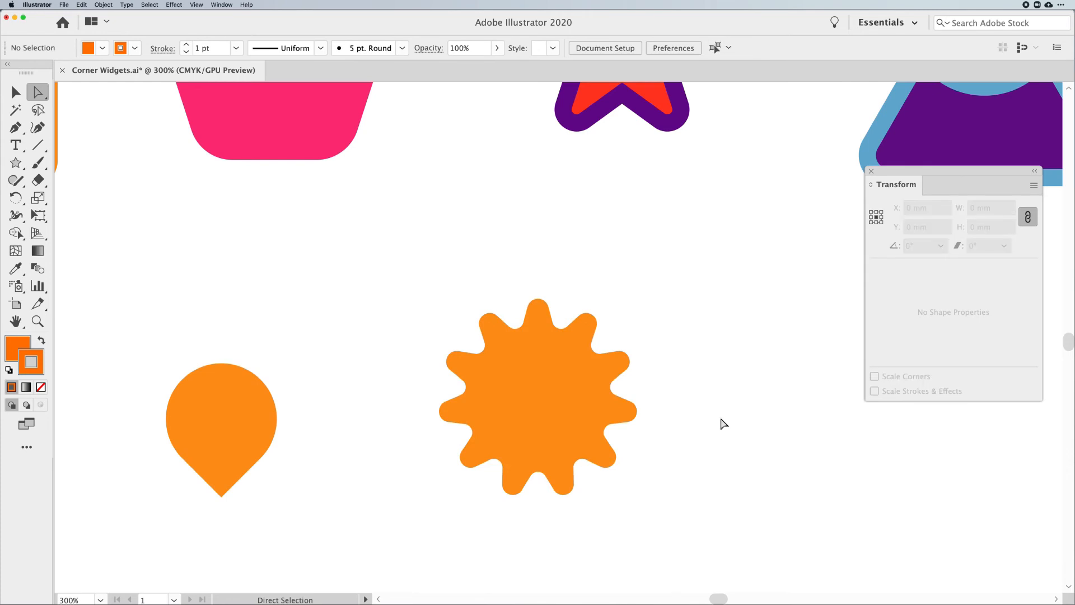
{"action": "left_click", "coordinate": [582, 423]}
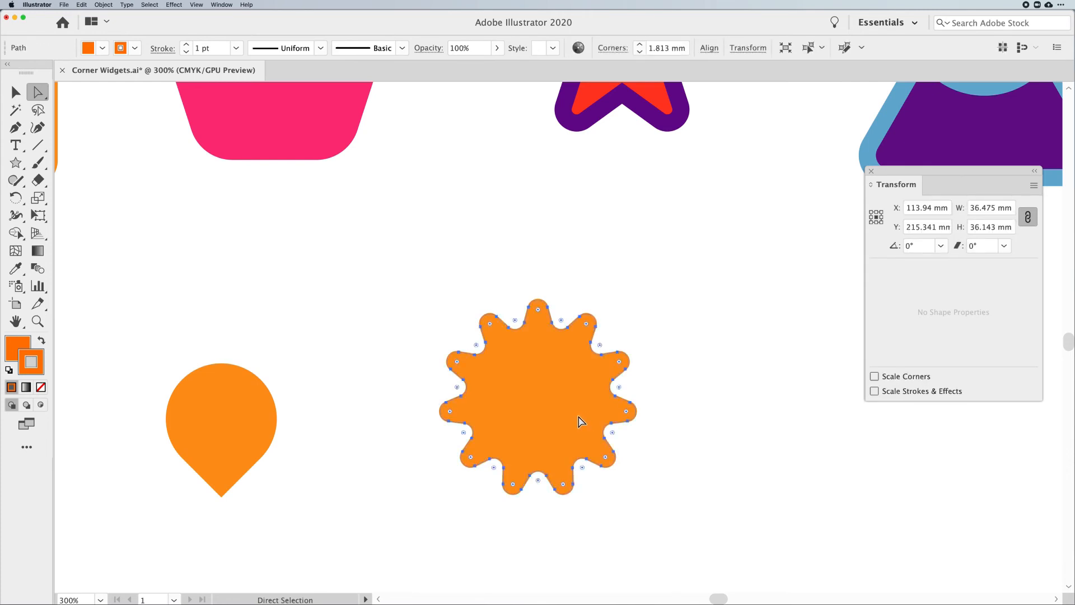
{"action": "mouse_move", "coordinate": [538, 310]}
{"action": "left_mouse_down"}
{"action": "mouse_move", "coordinate": [537, 348]}
{"action": "mouse_move", "coordinate": [539, 312]}
{"action": "left_mouse_up"}
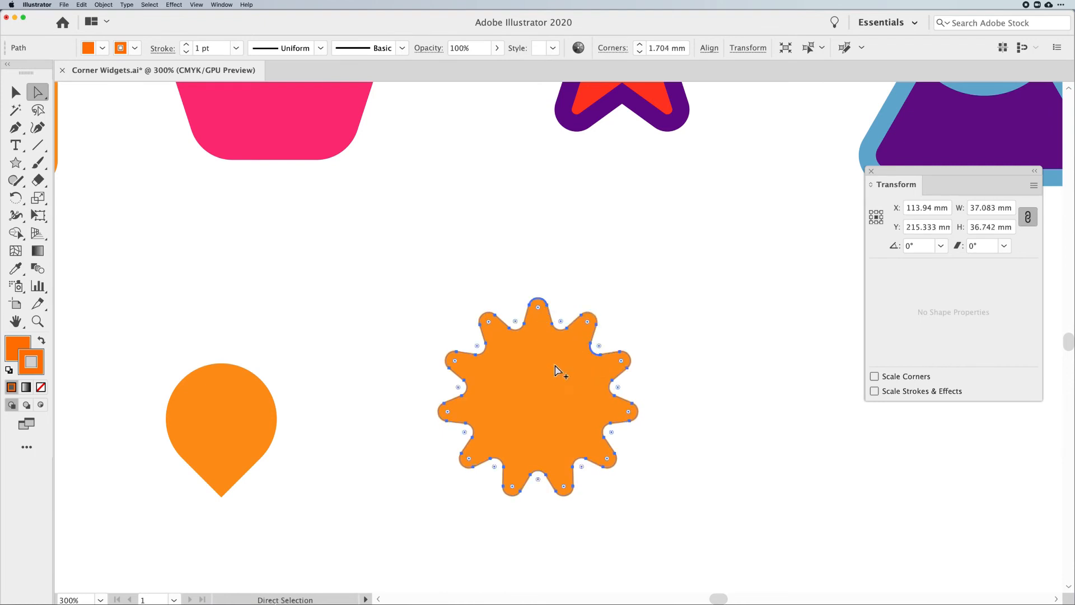
- Switch all the star's corners to the inverted round type and nudge the shape slightly further left
{"action": "left_click", "coordinate": [560, 322], "text": "alt"}
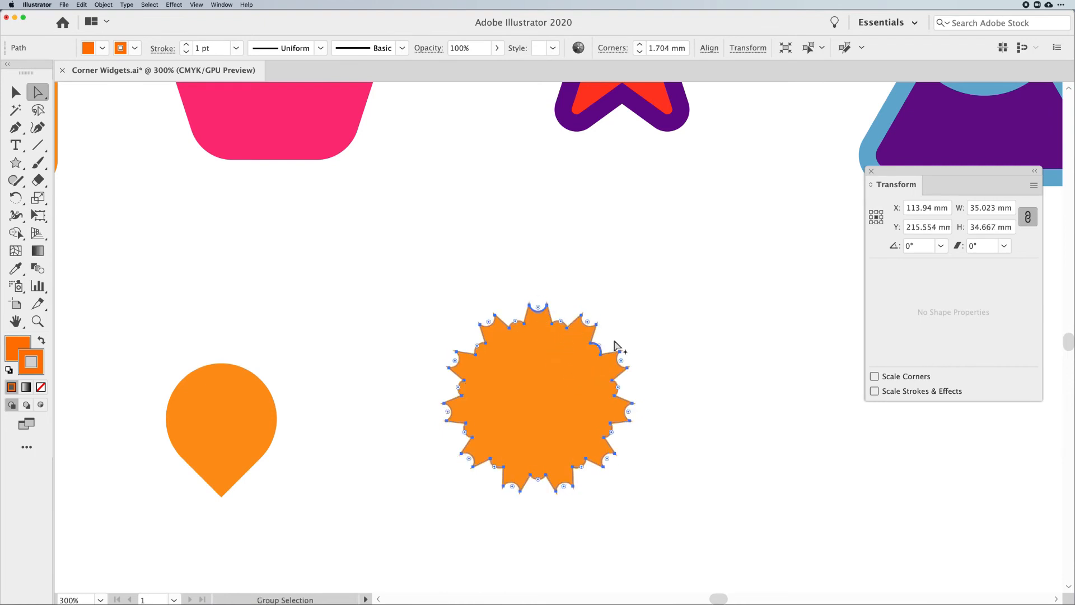
{"action": "left_click", "coordinate": [691, 370]}
{"action": "left_click_drag", "start_coordinate": [553, 382], "coordinate": [533, 379]}
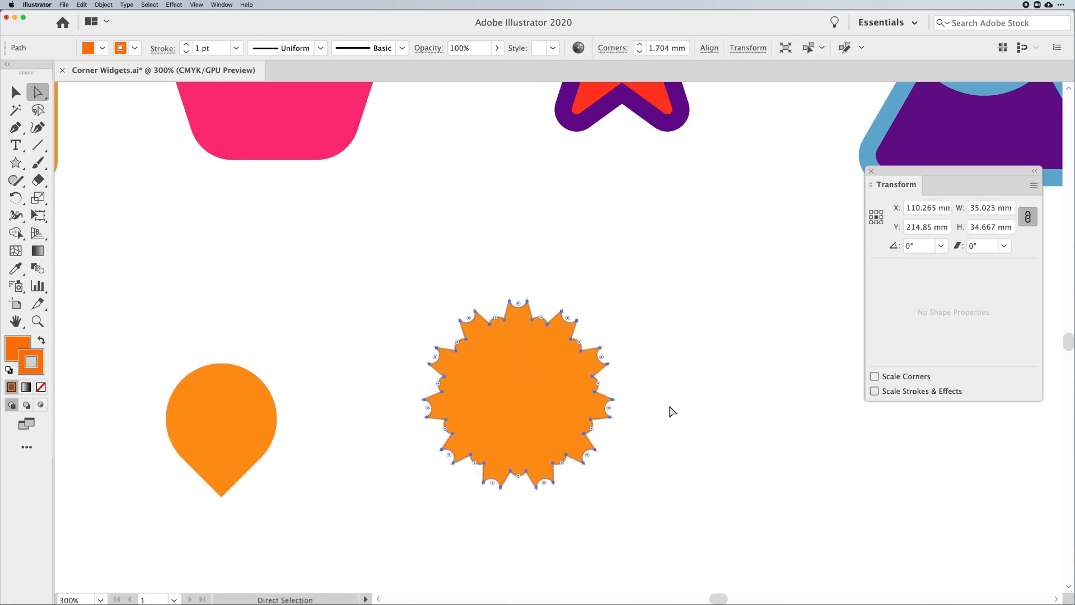
- Switch all the star's corners from inverted round to chamfer to form a gear, and deselect it
{"action": "left_click", "coordinate": [672, 411]}
{"action": "left_click", "coordinate": [526, 421]}
{"action": "left_click", "coordinate": [682, 416]}
{"action": "left_click", "coordinate": [528, 409]}
{"action": "key", "text": "alt"}
{"action": "left_click", "coordinate": [521, 307], "text": "alt"}
{"action": "left_click", "coordinate": [720, 365]}
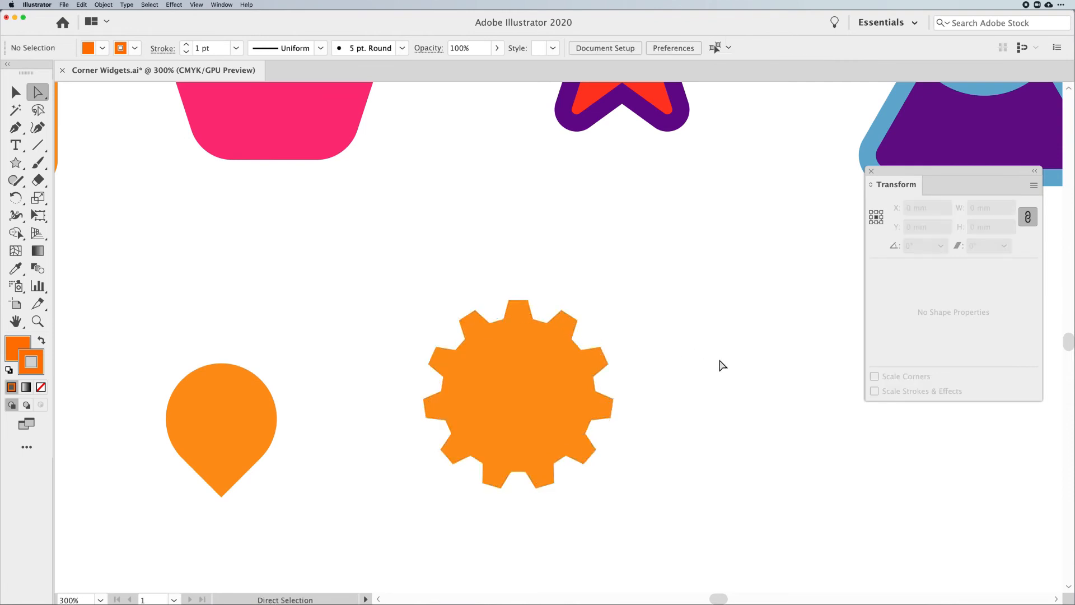
- Reduce the gear's corner radius to 1.513 mm, switch its corners back to round and enlarge the radius to 1.976 mm
{"action": "left_click", "coordinate": [526, 428]}
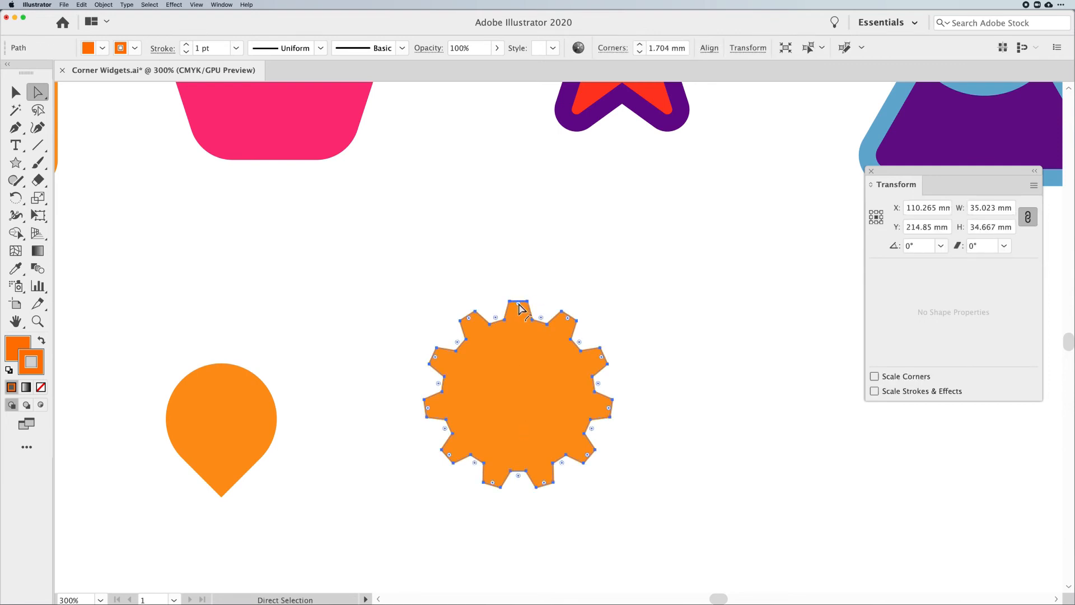
{"action": "left_click_drag", "start_coordinate": [518, 305], "coordinate": [518, 297]}
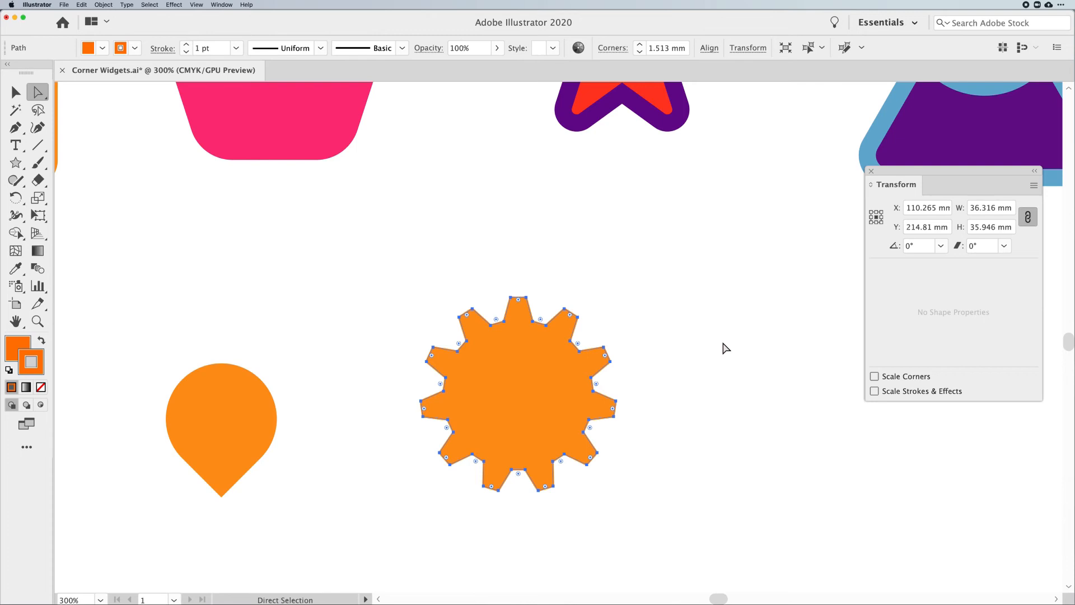
{"action": "left_click", "coordinate": [518, 300], "text": "alt"}
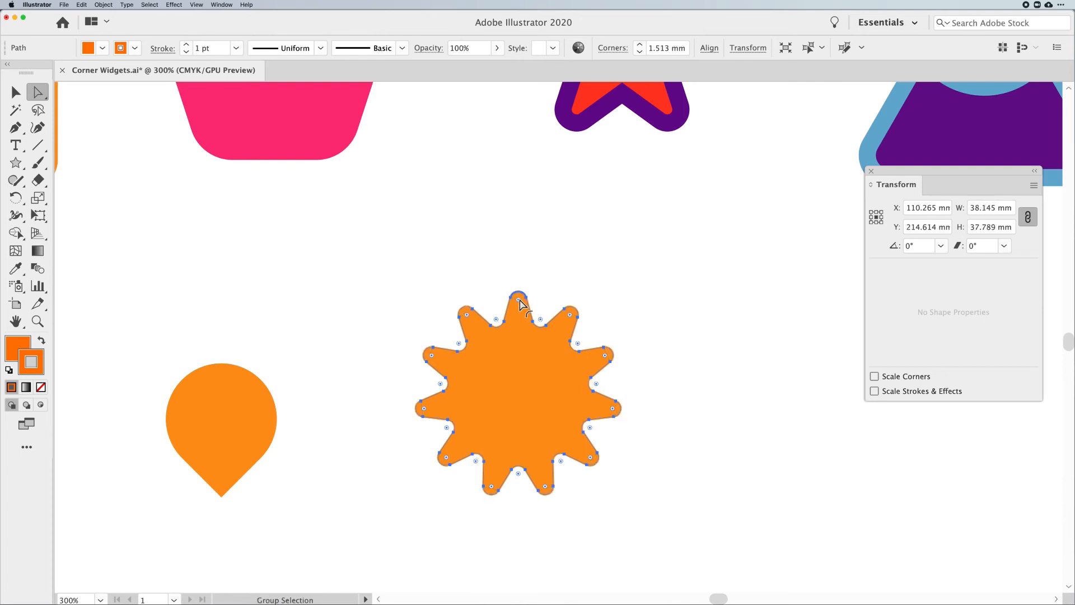
{"action": "left_click_drag", "start_coordinate": [518, 302], "coordinate": [519, 309]}
{"action": "left_click", "coordinate": [519, 309], "text": "alt"}
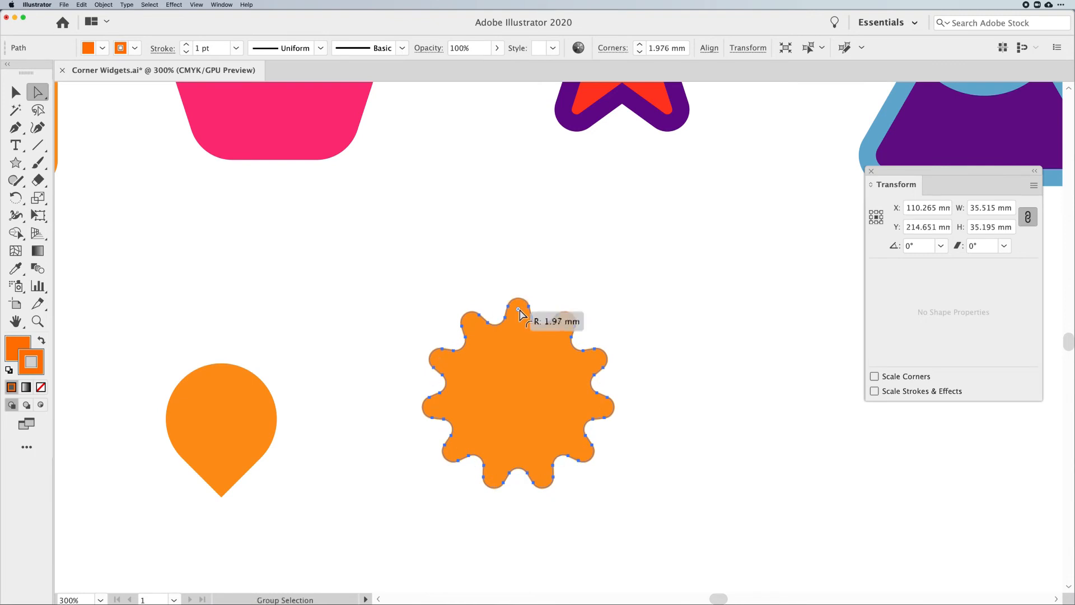
- Cycle the corners through inverted round back to chamfer, set their radius to 1.69 mm and deselect the gear
{"action": "left_click", "coordinate": [518, 310], "text": "alt"}
{"action": "left_click_drag", "start_coordinate": [518, 309], "coordinate": [519, 305]}
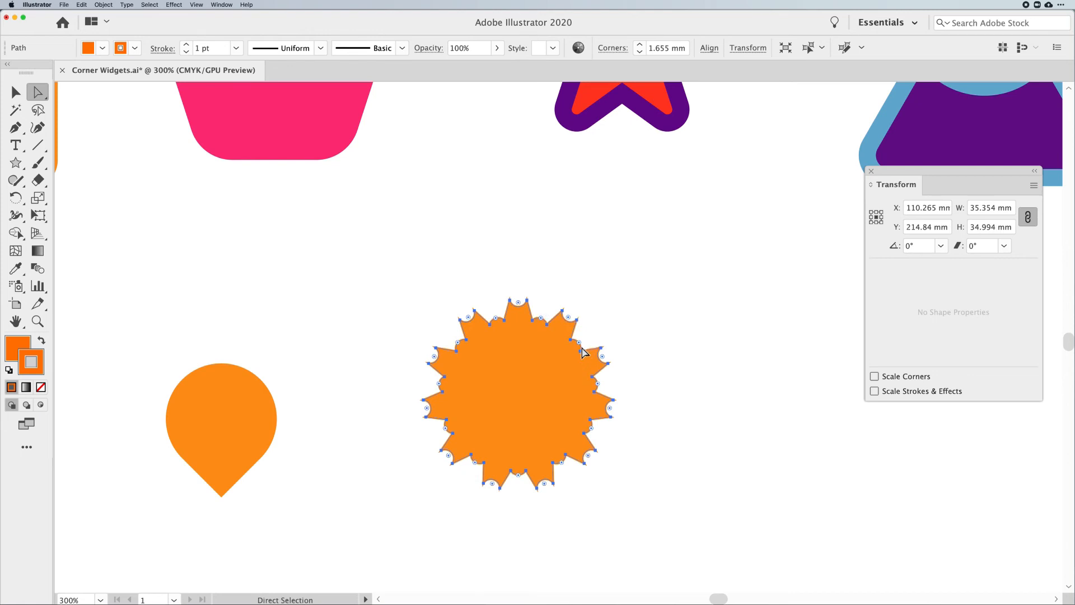
{"action": "left_click", "coordinate": [519, 306], "text": "alt"}
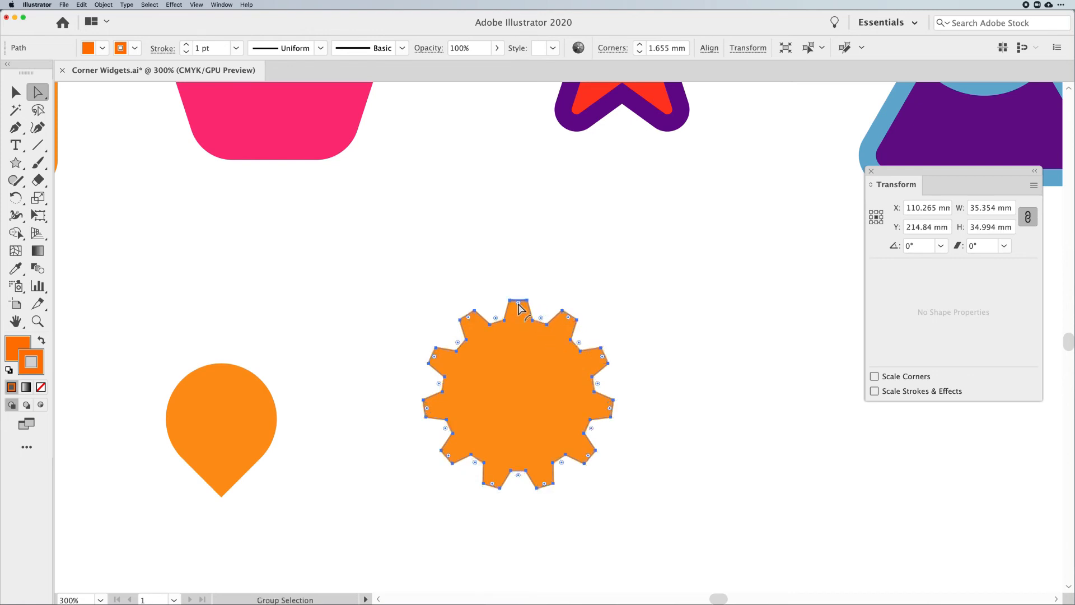
{"action": "left_click_drag", "start_coordinate": [518, 307], "coordinate": [519, 309]}
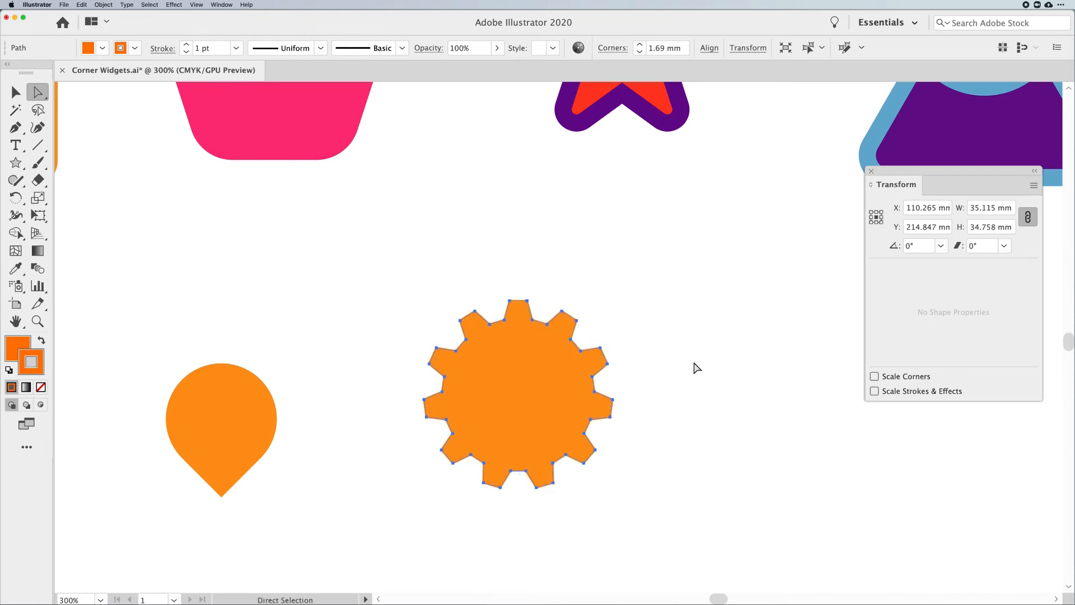
{"action": "left_click", "coordinate": [696, 367]}
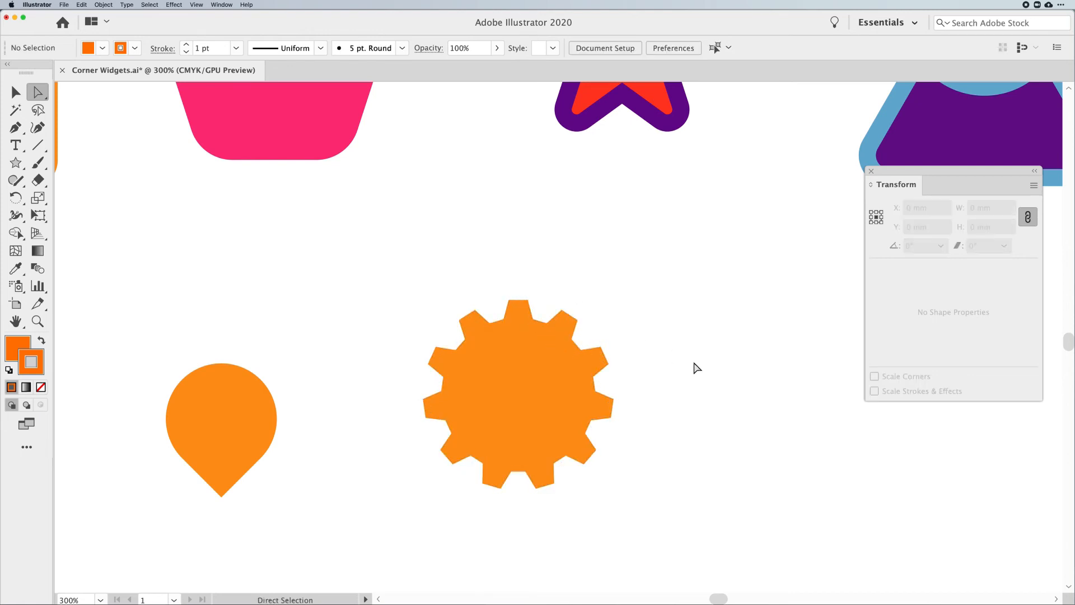
- Move the orange gear slightly down and to the right, and deselect it
{"action": "left_click", "coordinate": [531, 420]}
{"action": "left_click_drag", "start_coordinate": [531, 420], "coordinate": [536, 429]}
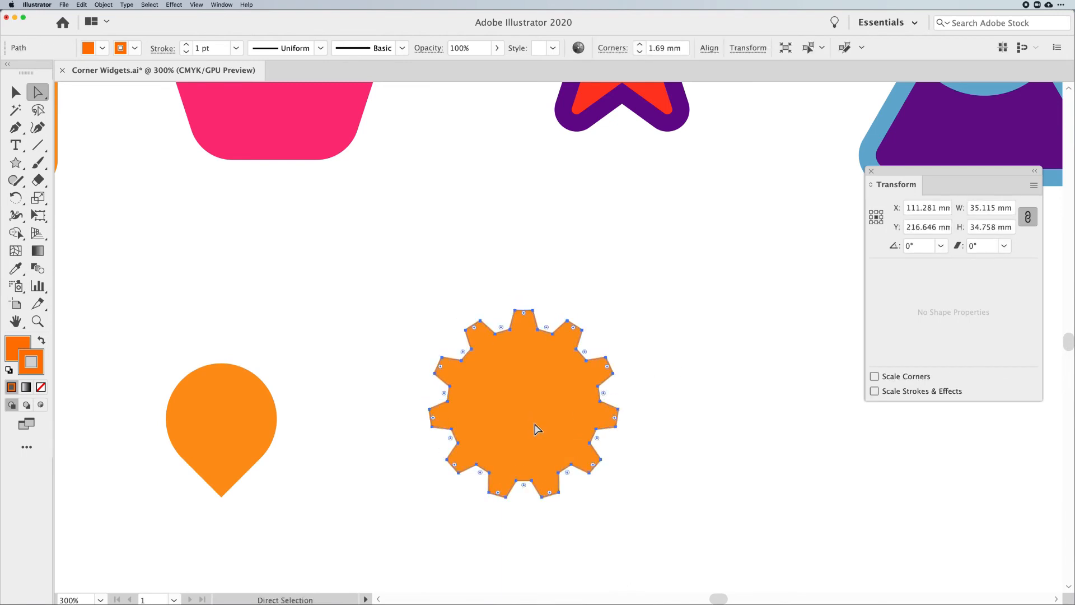
{"action": "left_click_drag", "start_coordinate": [725, 432], "coordinate": [470, 432]}
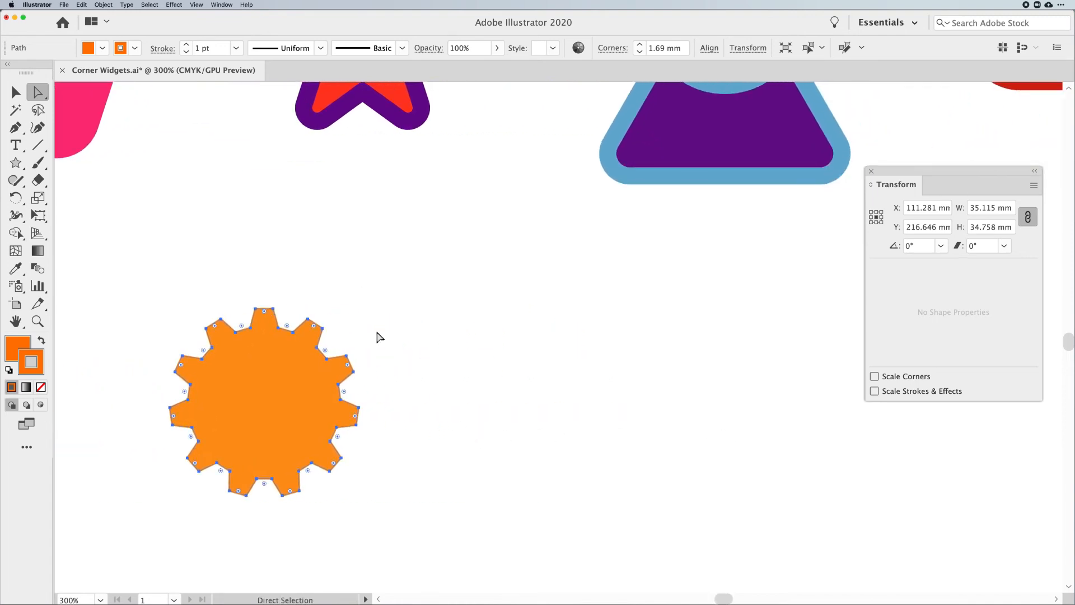
{"action": "left_click", "coordinate": [359, 282]}
- Draw a rectangle about 54.9 mm wide and 21.7 mm high in the empty space to the right of the gear
{"action": "left_click", "coordinate": [21, 166]}
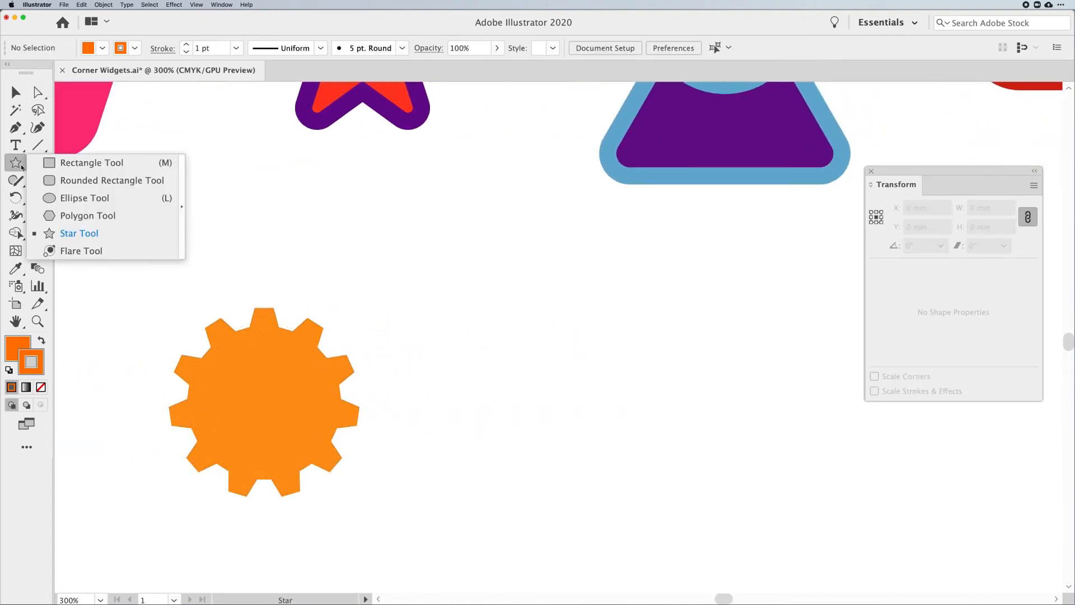
{"action": "left_click", "coordinate": [90, 162]}
{"action": "left_click_drag", "start_coordinate": [477, 341], "coordinate": [771, 457]}
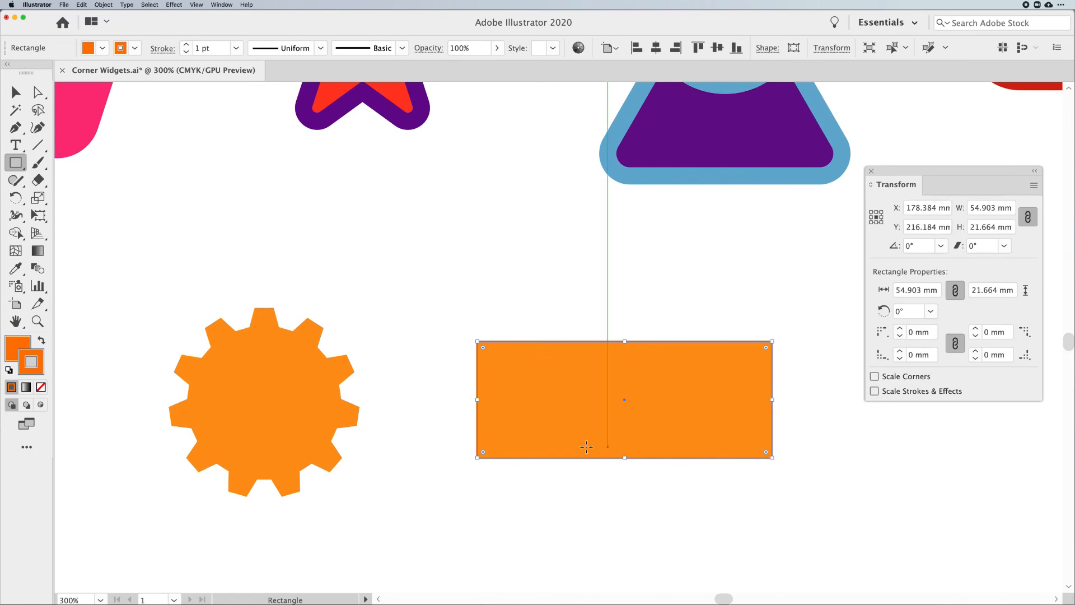
- Remove the new rectangle's stroke and change its fill to the light blue swatch
{"action": "key", "text": "slash"}
{"action": "key", "text": "x"}
{"action": "left_click", "coordinate": [101, 50]}
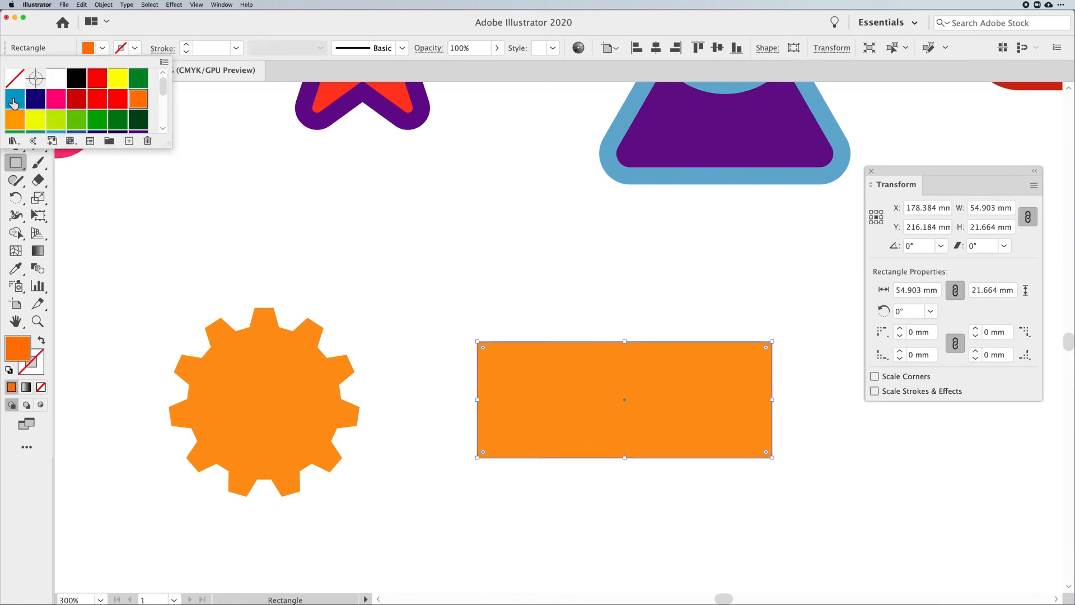
{"action": "left_click", "coordinate": [138, 99]}
- Select the blue rectangle's two left corners and round them to the maximum radius of 10.832 mm
{"action": "key", "text": "a"}
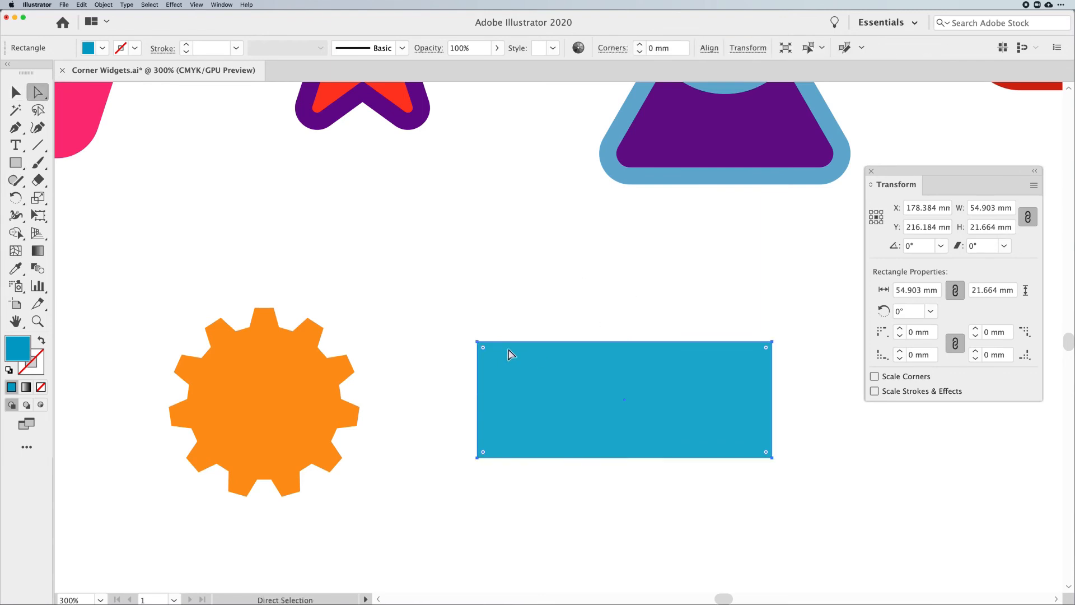
{"action": "left_click_drag", "start_coordinate": [439, 321], "coordinate": [526, 509]}
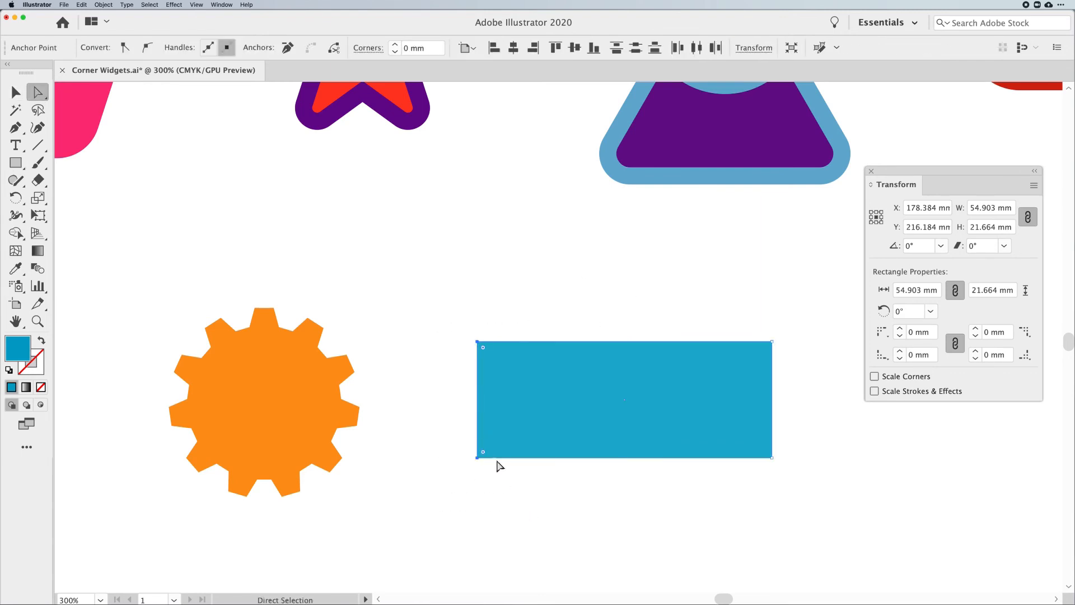
{"action": "left_click_drag", "start_coordinate": [483, 452], "coordinate": [600, 409]}
- Scale the blue shape from its lower-right corner to about 63 mm by 26.6 mm with Scale Corners turned off
{"action": "key", "text": "v"}
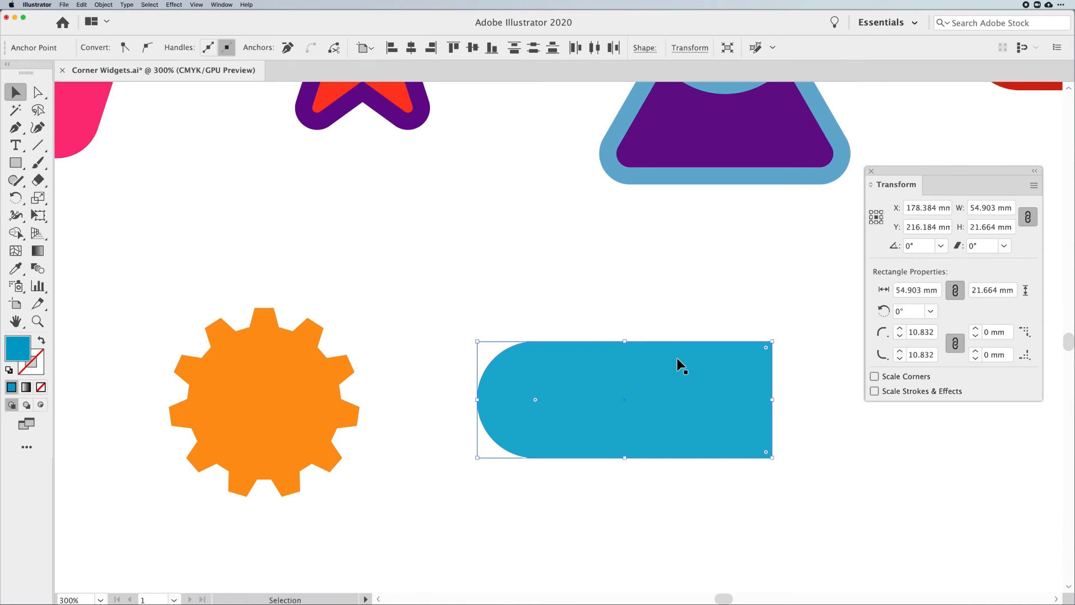
{"action": "left_click", "coordinate": [575, 267]}
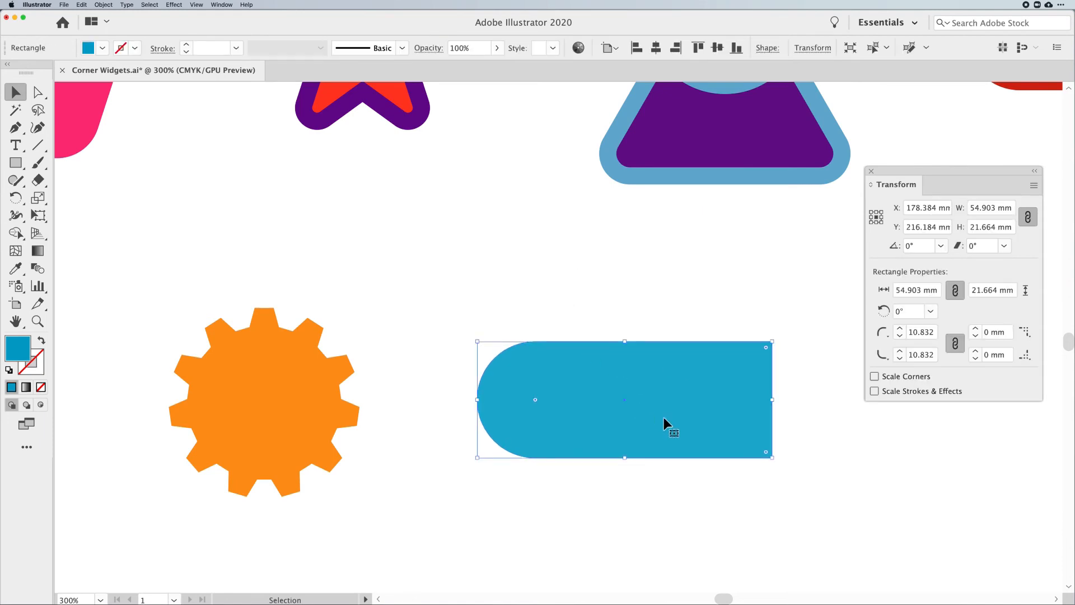
{"action": "scroll", "coordinate": [767, 459], "scroll_direction": "right", "scroll_amount": 1}
{"action": "left_click_drag", "start_coordinate": [764, 457], "coordinate": [809, 485]}
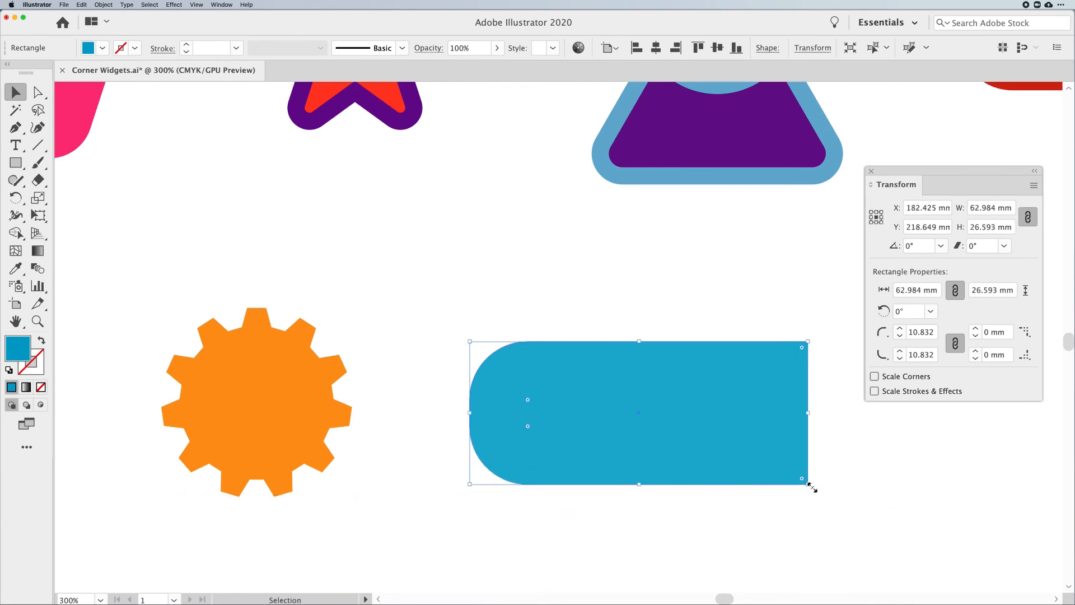
- Scale the blue shape down to about 54.5 mm by 21.7 mm with Scale Corners turned off
{"action": "left_click_drag", "start_coordinate": [808, 486], "coordinate": [794, 457]}
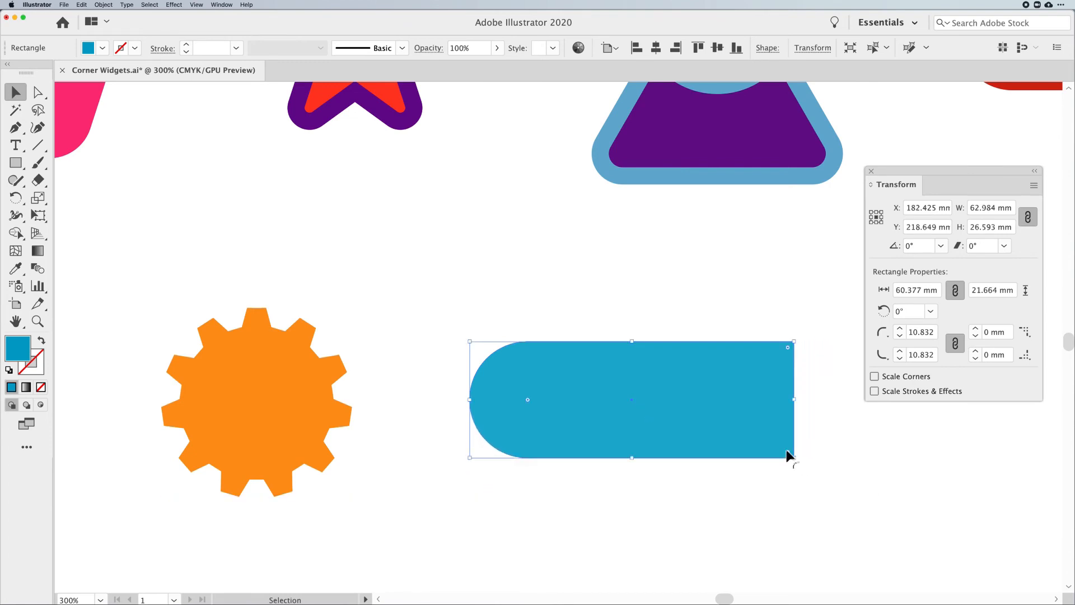
{"action": "left_click", "coordinate": [481, 312]}
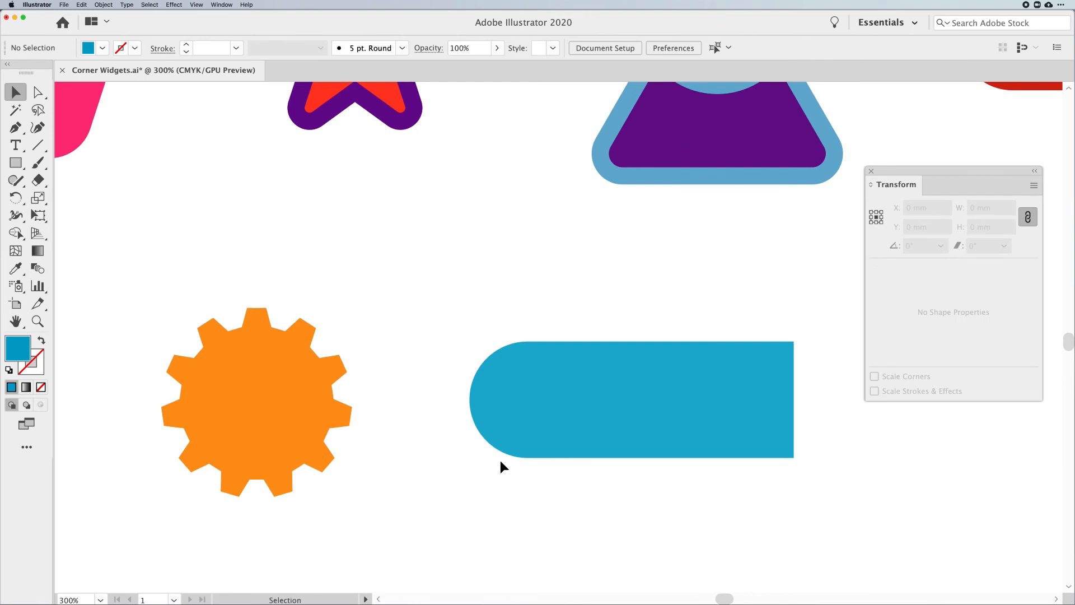
{"action": "left_click", "coordinate": [563, 435]}
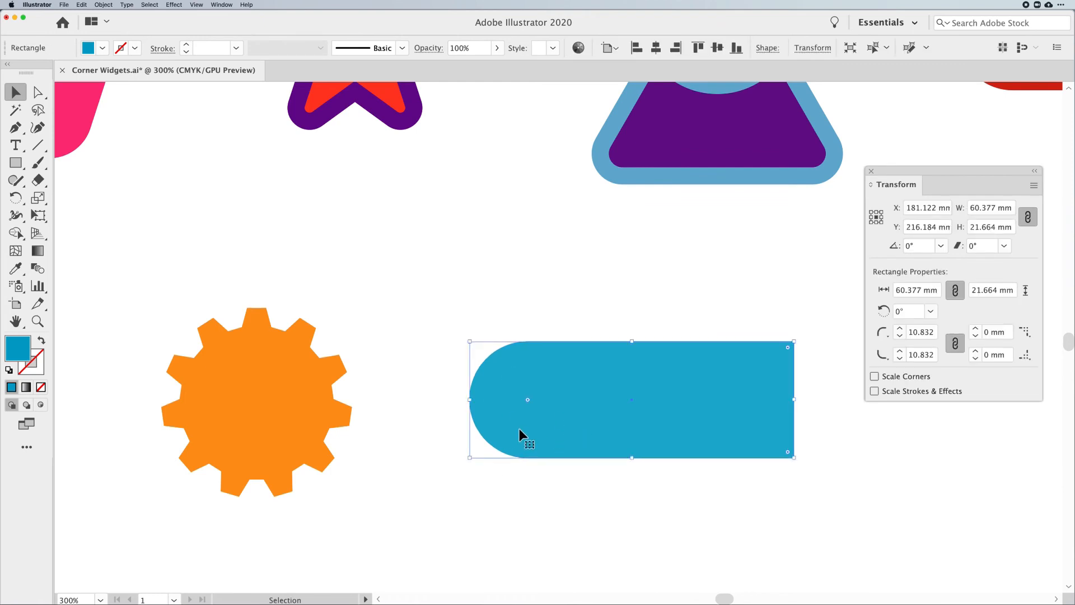
{"action": "left_click_drag", "start_coordinate": [525, 398], "coordinate": [536, 403]}
{"action": "left_click_drag", "start_coordinate": [794, 458], "coordinate": [763, 457]}
{"action": "left_click_drag", "start_coordinate": [617, 458], "coordinate": [615, 431]}
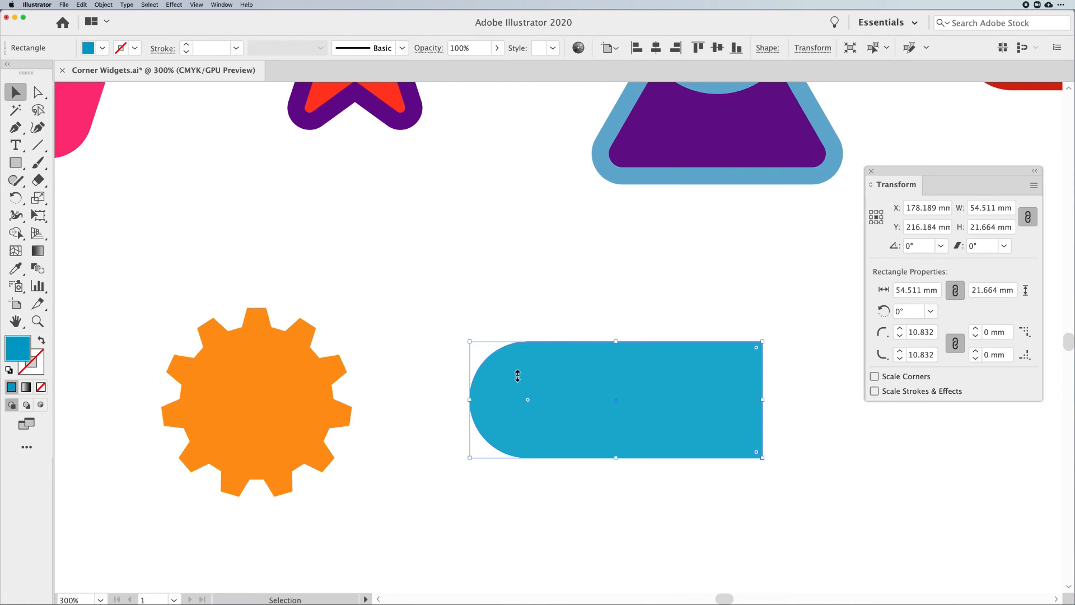
{"action": "scroll", "coordinate": [471, 396], "scroll_direction": "right", "scroll_amount": 1}
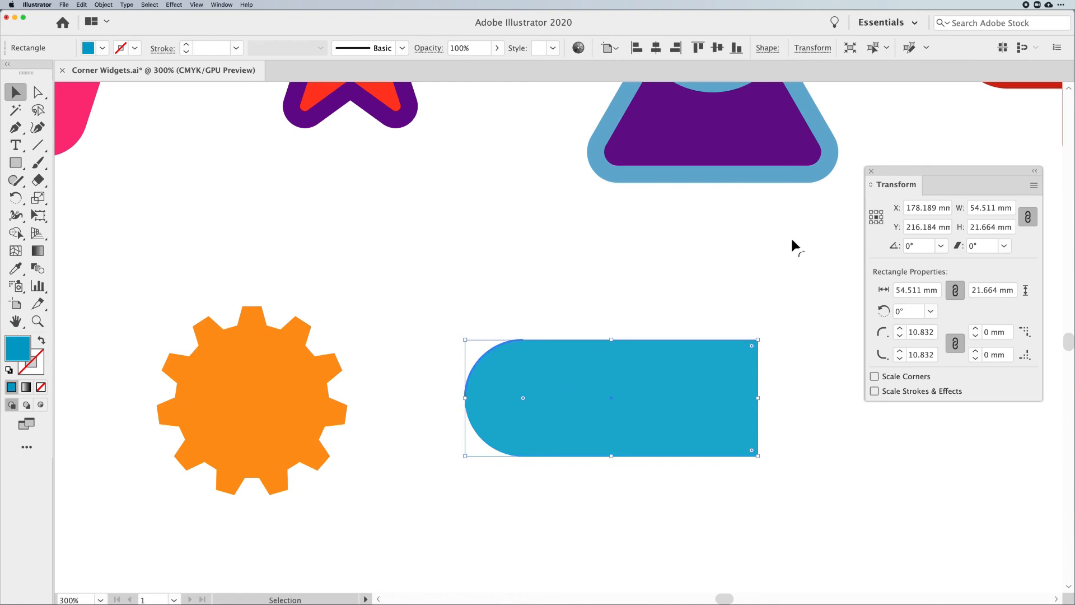
- Turn on Scale Corners and scale the blue shape from its lower-right corner to about 46.9 mm by 14.5 mm
{"action": "left_click_drag", "start_coordinate": [915, 186], "coordinate": [893, 238]}
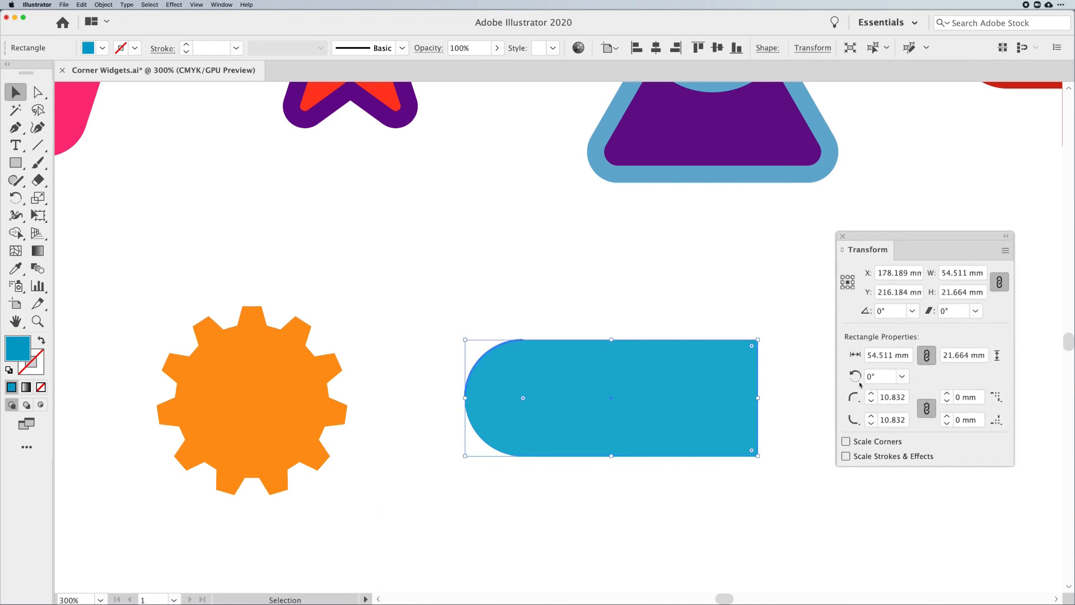
{"action": "left_click", "coordinate": [849, 441]}
{"action": "left_click_drag", "start_coordinate": [760, 455], "coordinate": [718, 417]}
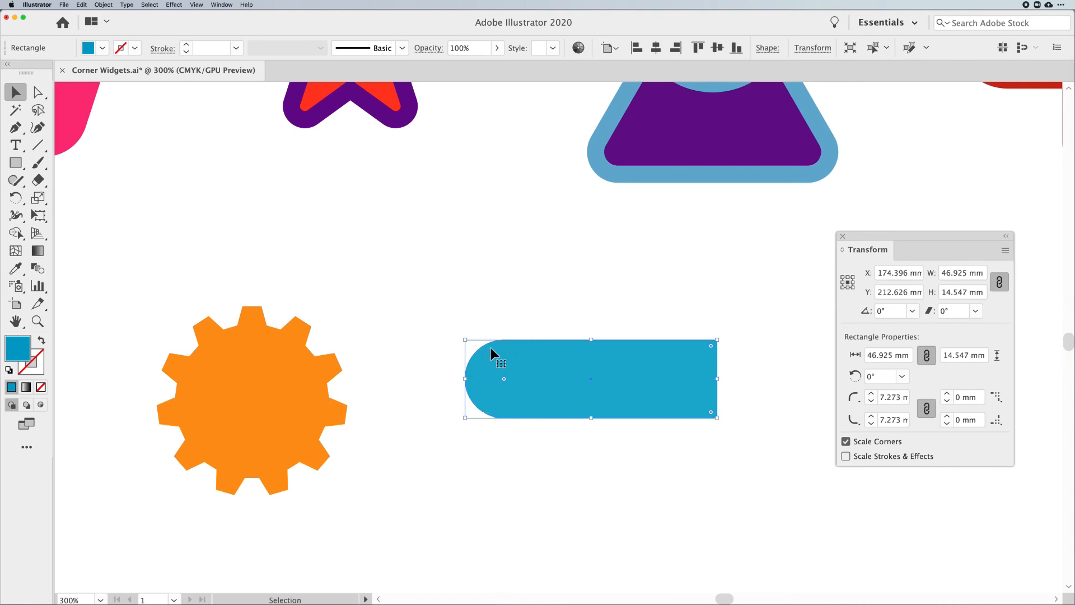
- With Scale Corners turned off, stretch the blue shape to about 24.6 mm high and shrink it back to about 14.5 mm
{"action": "left_click", "coordinate": [846, 442]}
{"action": "left_click_drag", "start_coordinate": [590, 417], "coordinate": [591, 472]}
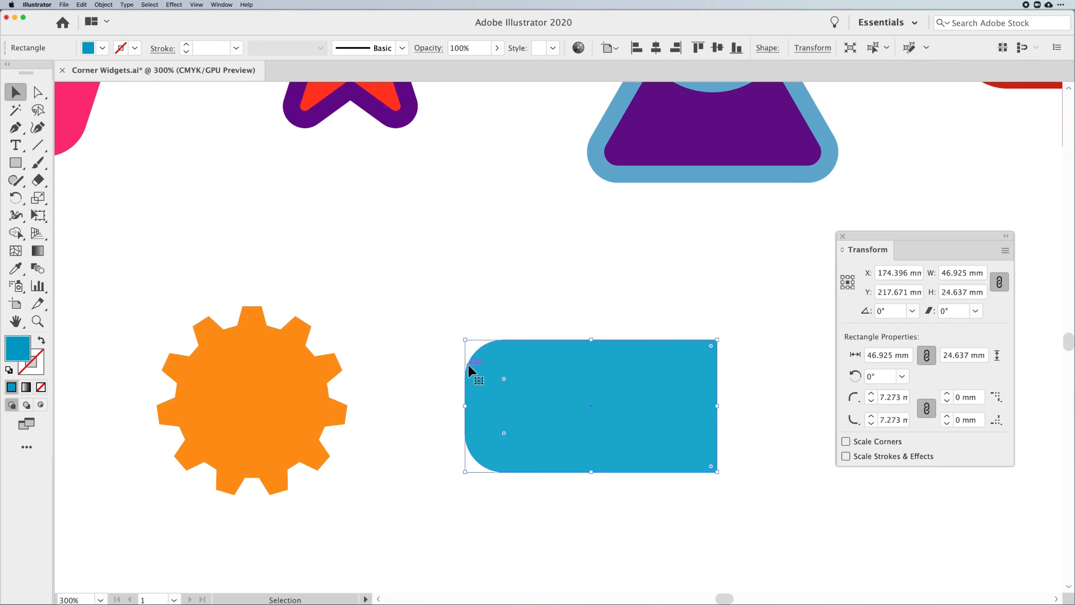
{"action": "left_click", "coordinate": [432, 367]}
{"action": "left_click", "coordinate": [476, 387]}
{"action": "left_click_drag", "start_coordinate": [591, 472], "coordinate": [596, 404]}
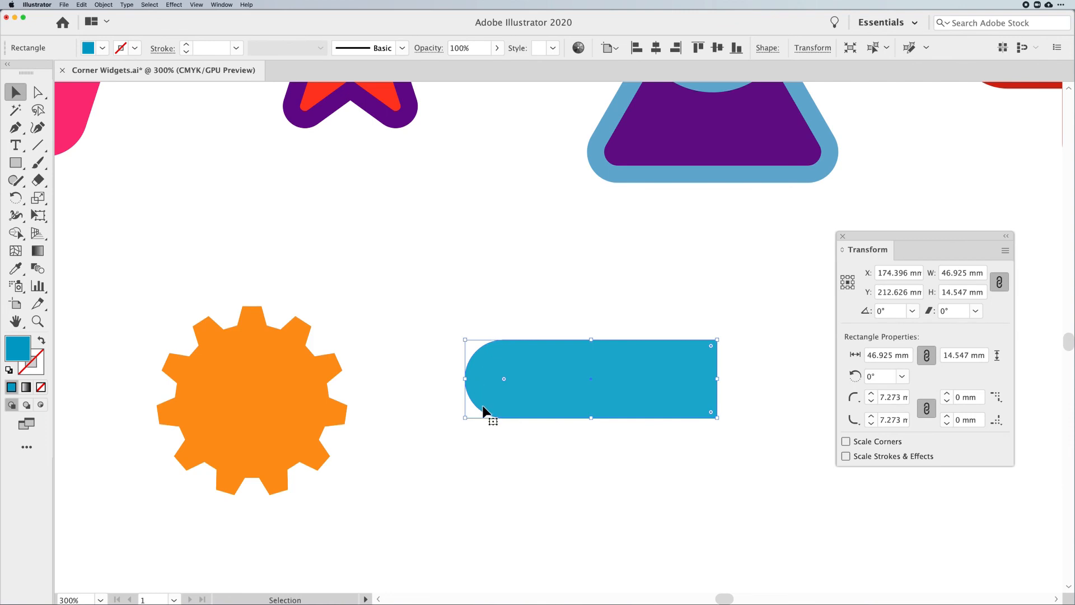
- Turn on Scale Corners and scale the blue shape down to about 33.6 mm by 9.9 mm
{"action": "left_click", "coordinate": [852, 443]}
{"action": "left_click_drag", "start_coordinate": [717, 417], "coordinate": [698, 437]}
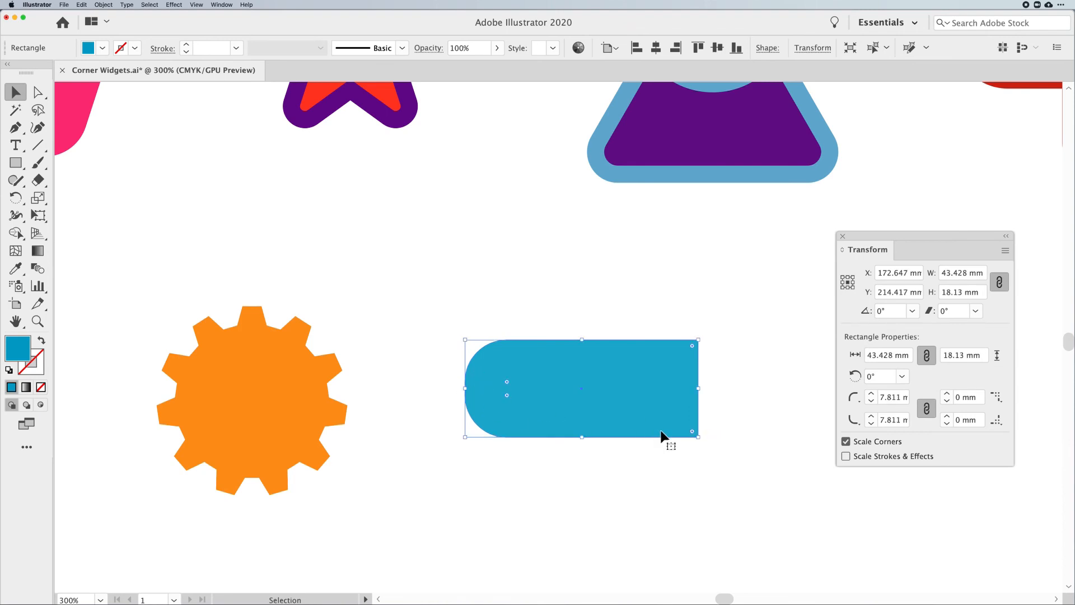
{"action": "left_click_drag", "start_coordinate": [698, 437], "coordinate": [647, 401]}
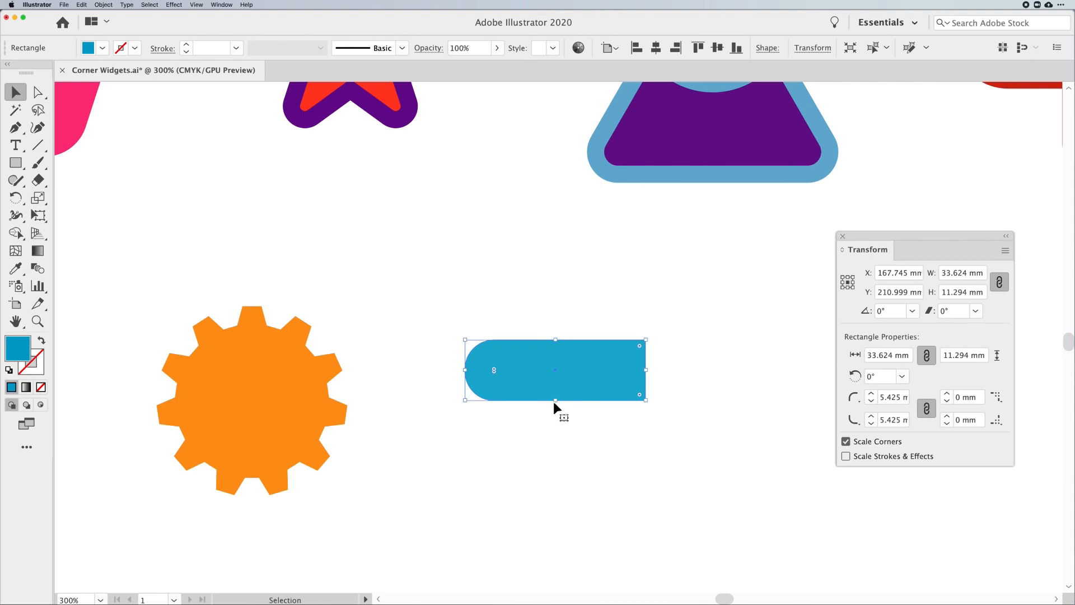
{"action": "mouse_move", "coordinate": [556, 400]}
{"action": "left_mouse_down"}
{"action": "mouse_move", "coordinate": [557, 372]}
{"action": "mouse_move", "coordinate": [558, 396]}
{"action": "left_mouse_up"}
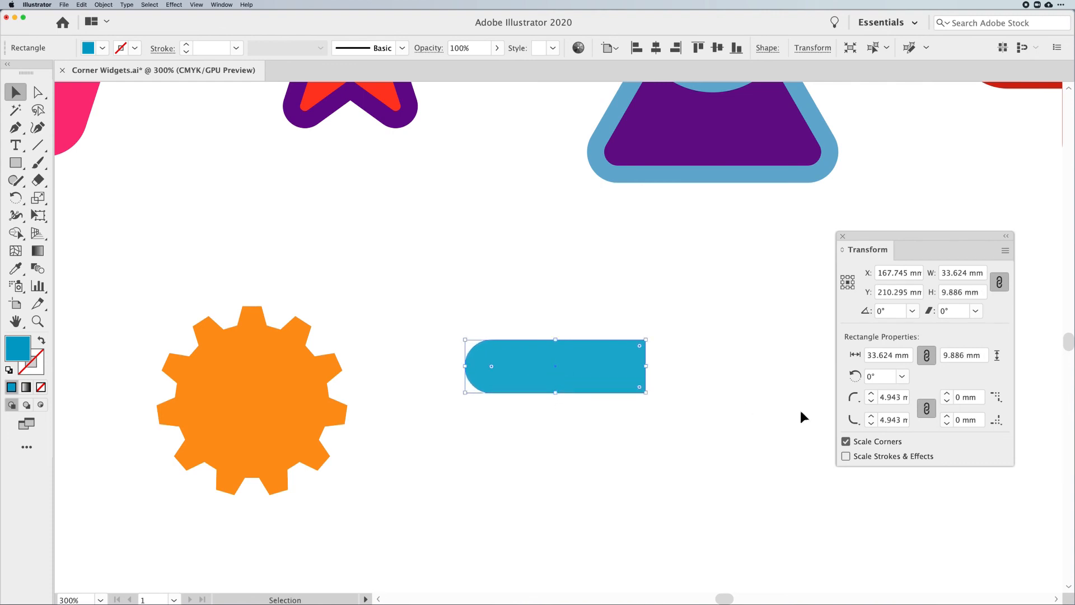
- Turn off Scale Corners, then move the blue shape slightly down and right and widen it to about 35.1 mm
{"action": "left_click", "coordinate": [846, 441]}
{"action": "left_click", "coordinate": [651, 443]}
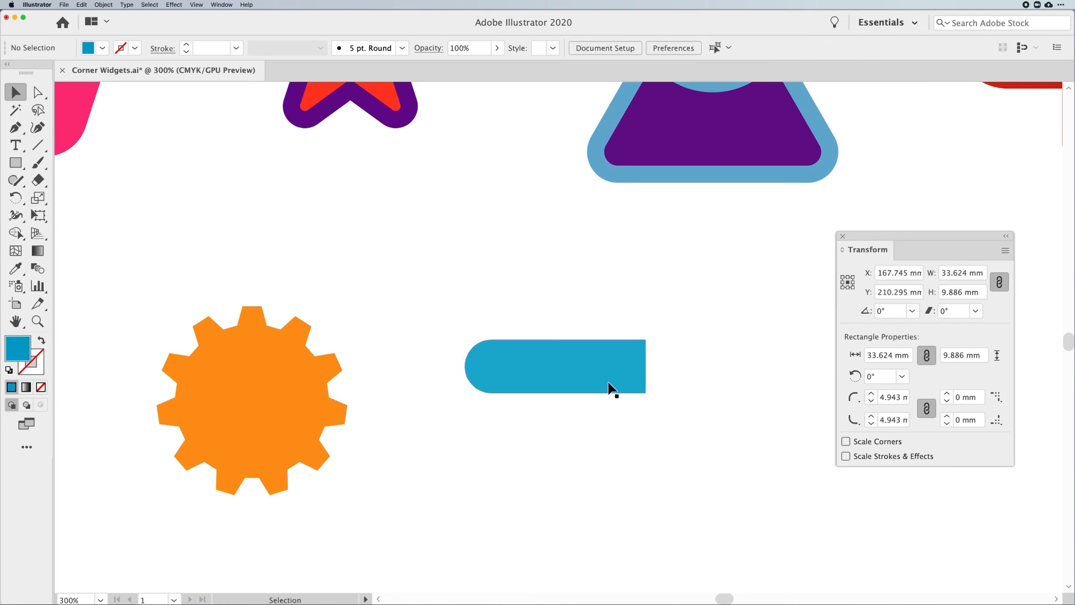
{"action": "left_click_drag", "start_coordinate": [595, 373], "coordinate": [665, 388]}
{"action": "left_click_drag", "start_coordinate": [571, 414], "coordinate": [571, 414]}
- Reduce the blue shape's height to about 7.5 mm with Scale Corners on, and leave the option enabled
{"action": "left_click", "coordinate": [845, 441]}
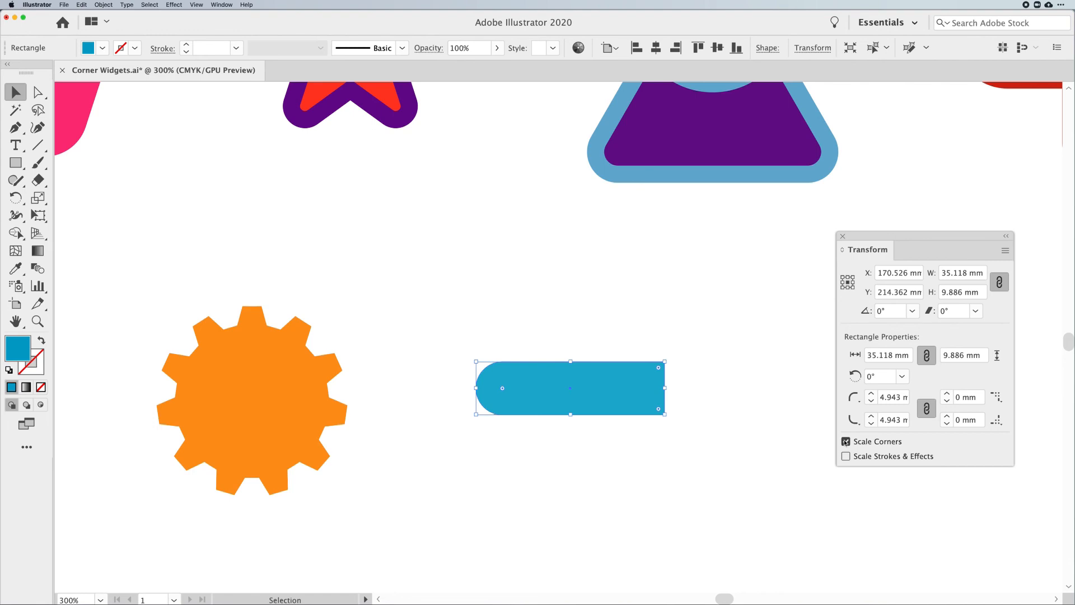
{"action": "mouse_move", "coordinate": [665, 415]}
{"action": "left_mouse_down"}
{"action": "mouse_move", "coordinate": [617, 396]}
{"action": "mouse_move", "coordinate": [696, 482]}
{"action": "mouse_move", "coordinate": [748, 504]}
{"action": "mouse_move", "coordinate": [763, 480]}
{"action": "mouse_move", "coordinate": [756, 449]}
{"action": "mouse_move", "coordinate": [664, 401]}
{"action": "left_mouse_up"}
{"action": "left_click", "coordinate": [866, 441]}
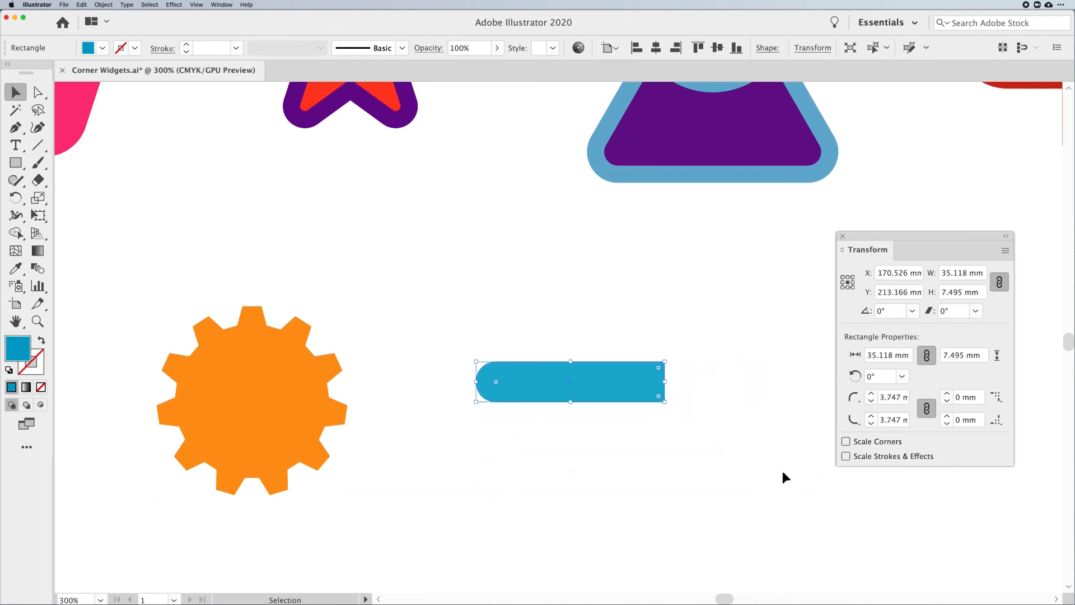
{"action": "left_click", "coordinate": [846, 441]}
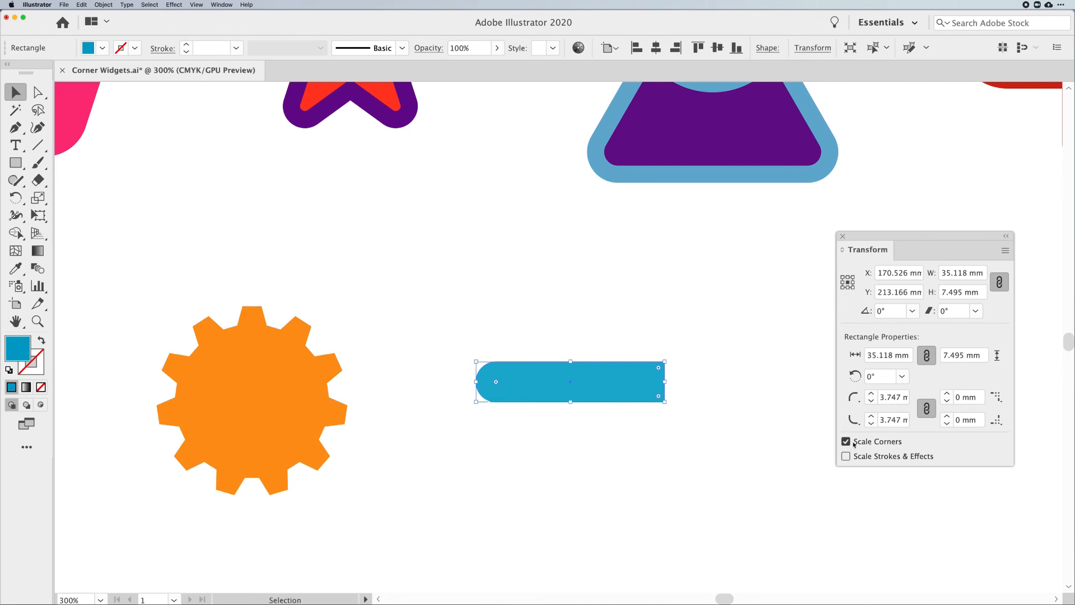
{"action": "left_click", "coordinate": [673, 459]}
- Draw a square about 24.5 mm wide in the empty area below the blue shape, using the star's red fill and purple 9 pt stroke
{"action": "key", "text": "super+1"}
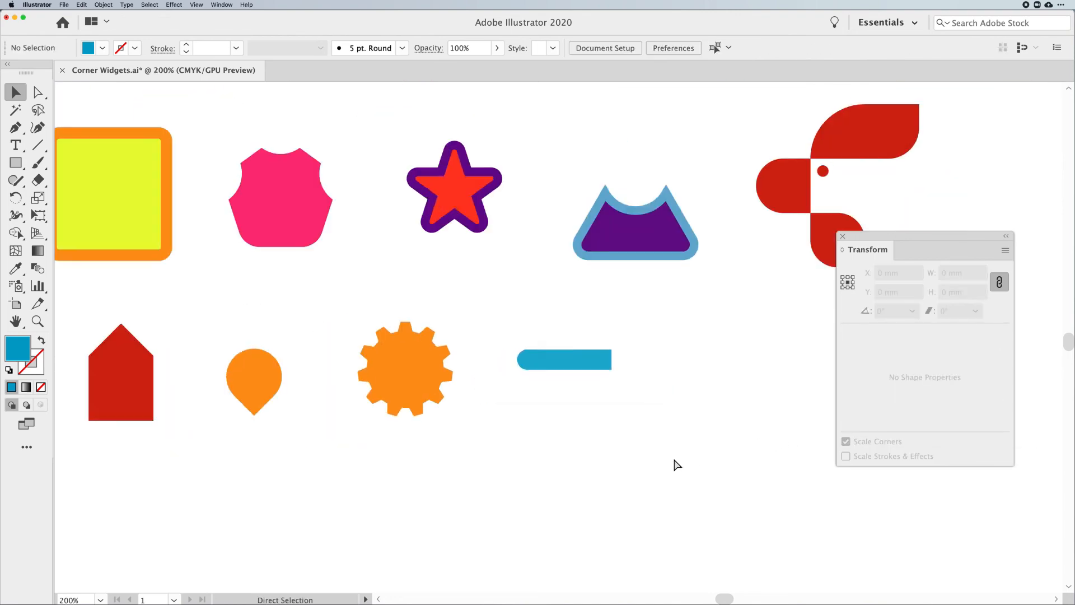
{"action": "key", "text": "space"}
{"action": "left_click_drag", "start_coordinate": [553, 463], "coordinate": [563, 491]}
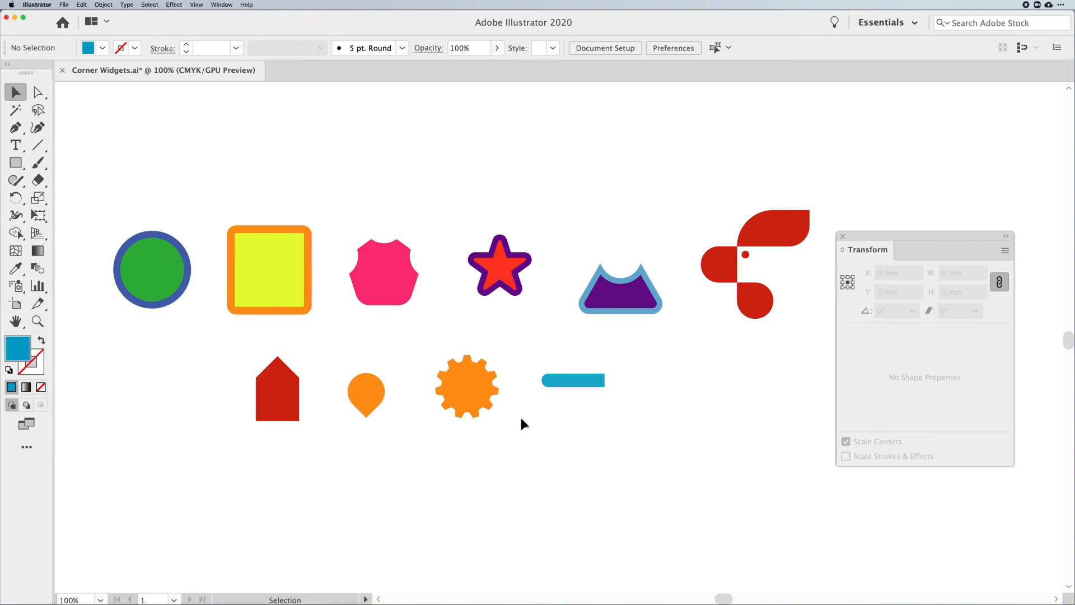
{"action": "left_click", "coordinate": [396, 263]}
{"action": "left_click", "coordinate": [504, 275]}
{"action": "left_click", "coordinate": [576, 348]}
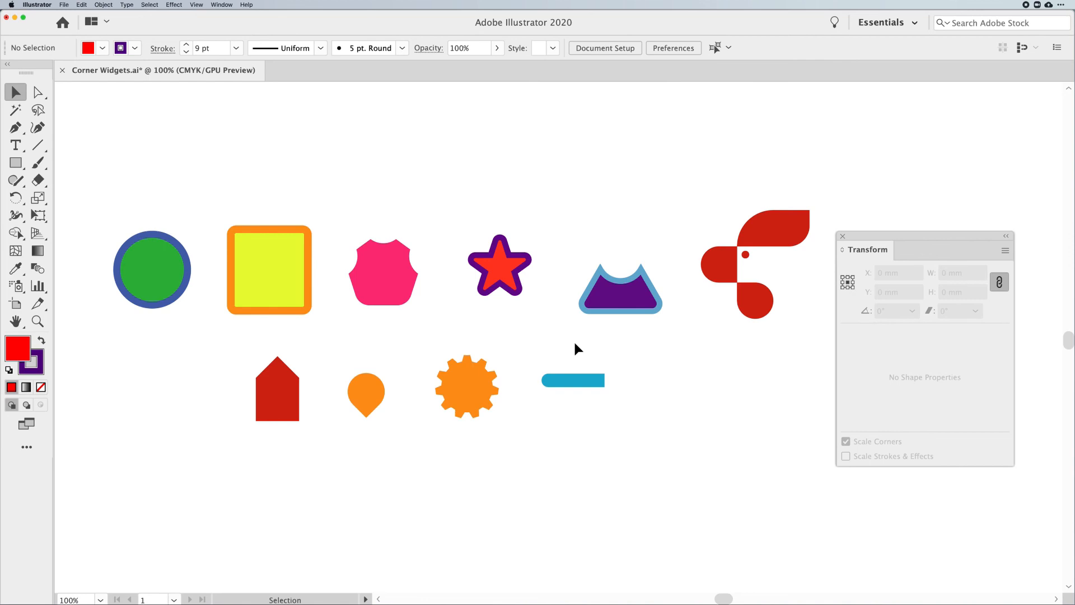
{"action": "left_click_drag", "start_coordinate": [16, 163], "coordinate": [84, 164]}
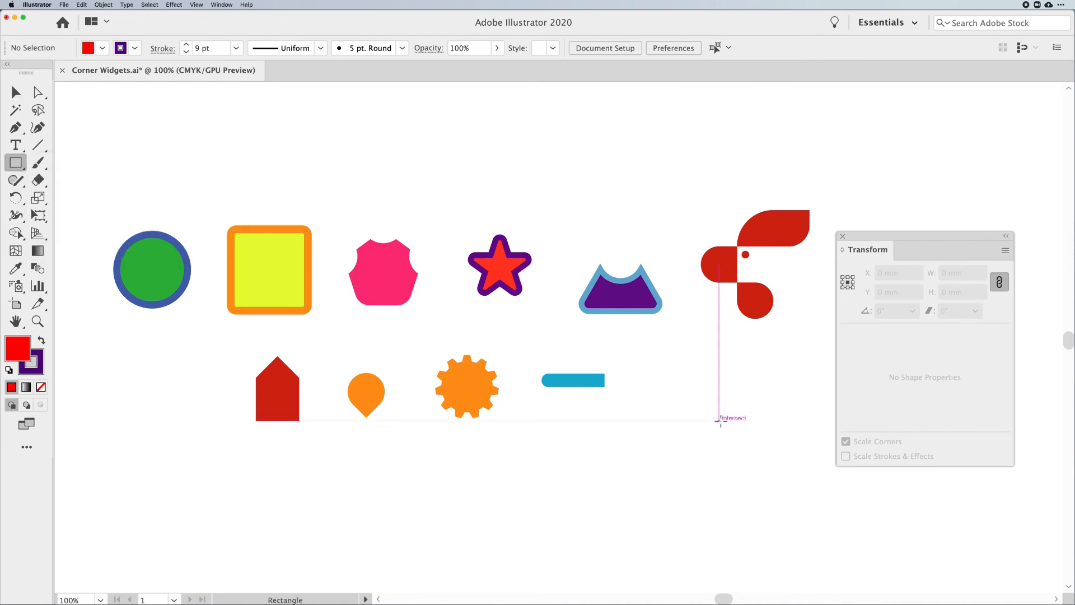
{"action": "left_click_drag", "start_coordinate": [677, 418], "coordinate": [723, 465]}
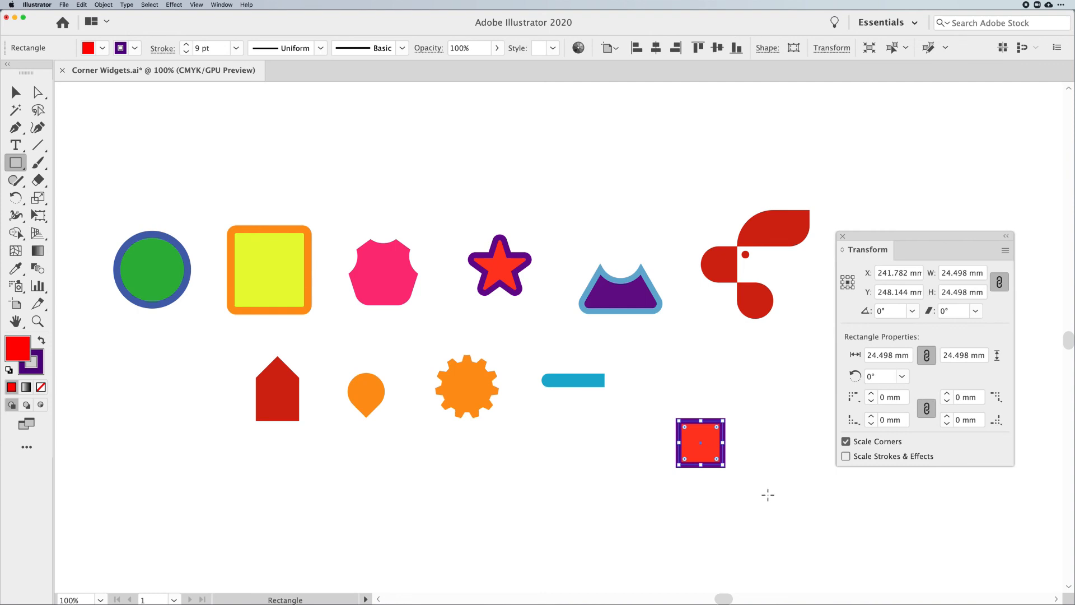
- Round all four corners of the red square to the maximum radius of 12.249 mm
{"action": "key", "text": "v"}
{"action": "left_click_drag", "start_coordinate": [685, 426], "coordinate": [695, 435]}
{"action": "left_click", "coordinate": [766, 457]}
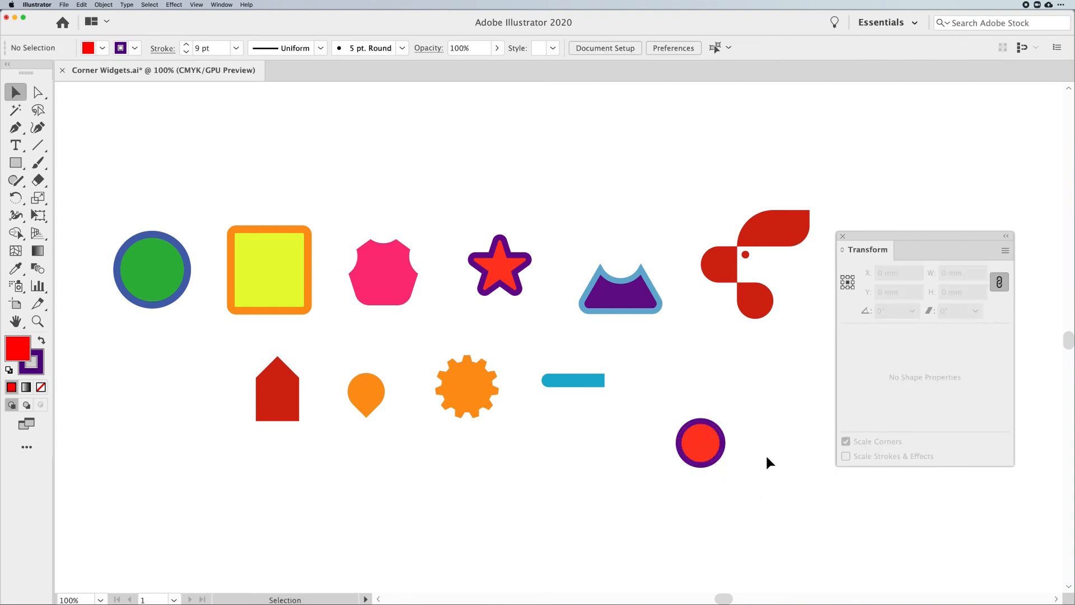
- Enlarge the rounded red square to about 41.9 mm across and place it below the green circle
{"action": "left_click", "coordinate": [711, 452]}
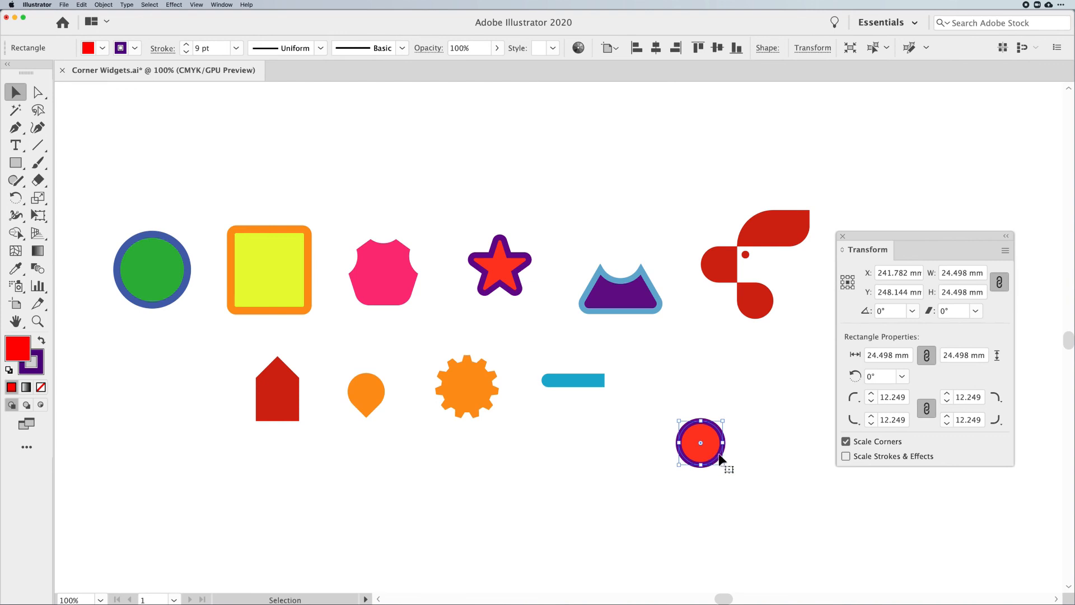
{"action": "left_click_drag", "start_coordinate": [723, 462], "coordinate": [178, 388]}
- Select the green circle and the rounded red square in turn to examine their properties and on-shape widgets
{"action": "left_click", "coordinate": [161, 277]}
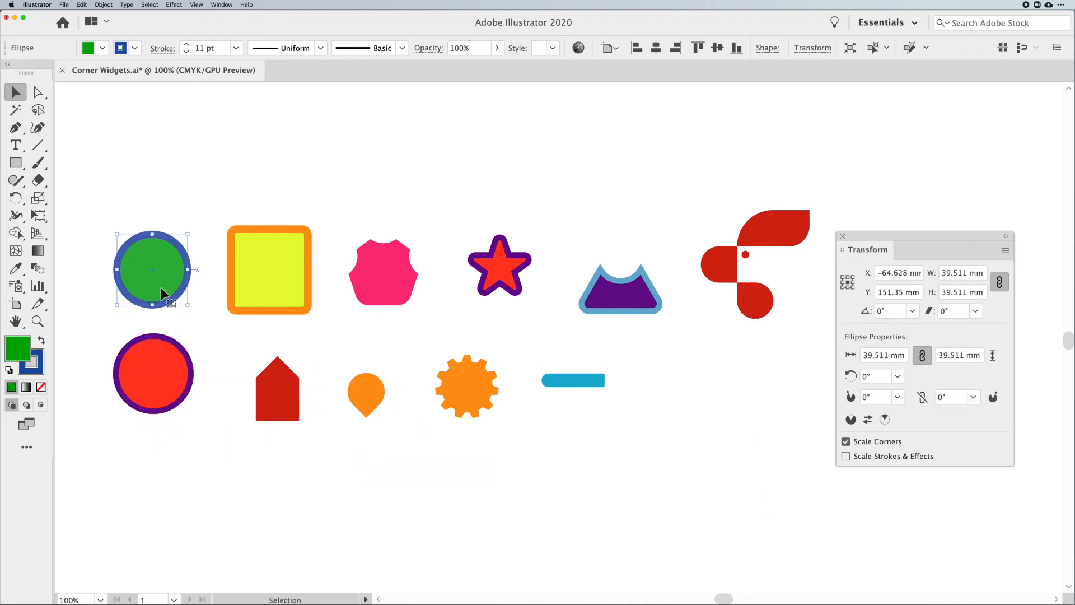
{"action": "left_click", "coordinate": [164, 350]}
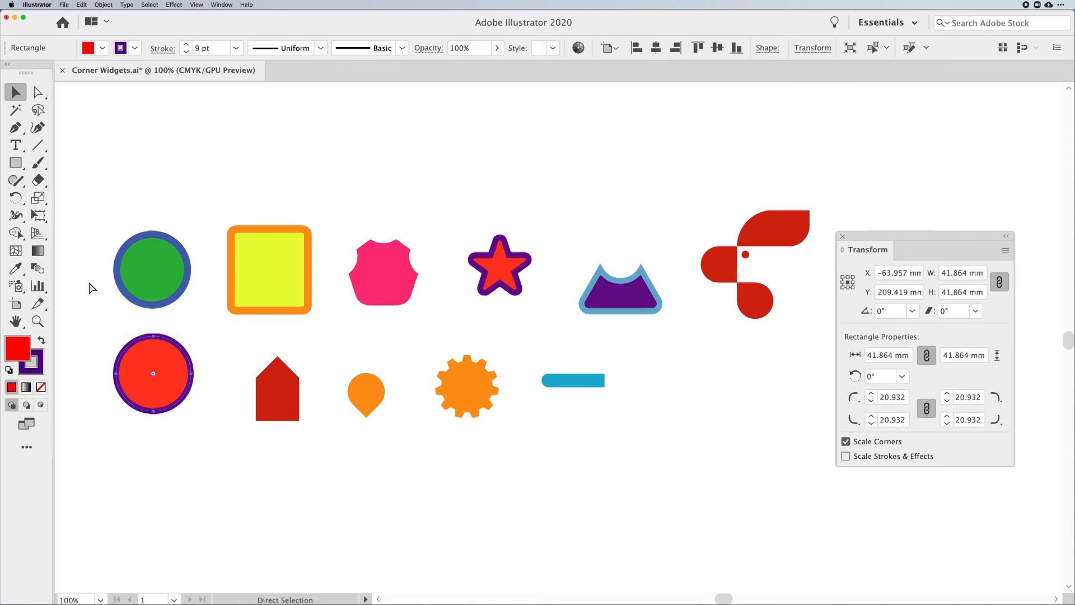
{"action": "key", "text": "super+plus"}
{"action": "left_click_drag", "start_coordinate": [378, 229], "coordinate": [323, 318]}
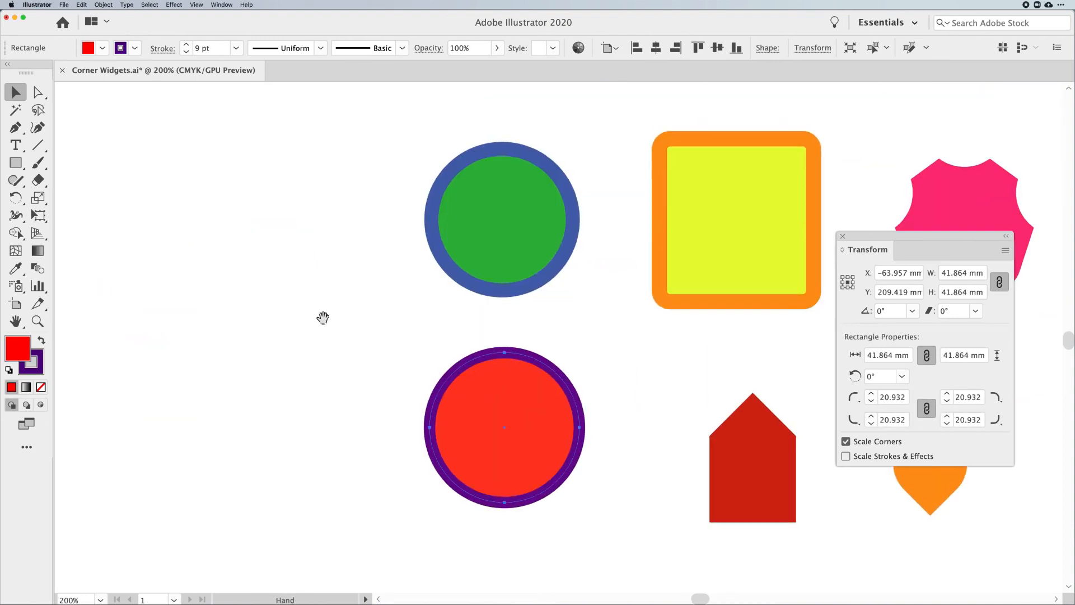
{"action": "left_click", "coordinate": [514, 245]}
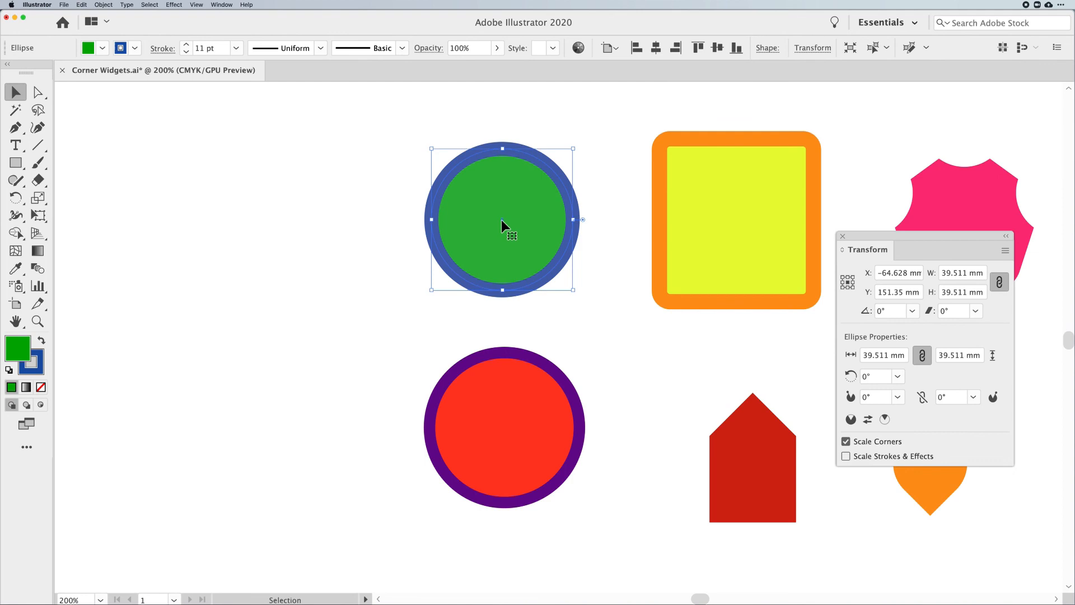
{"action": "left_click", "coordinate": [545, 426]}
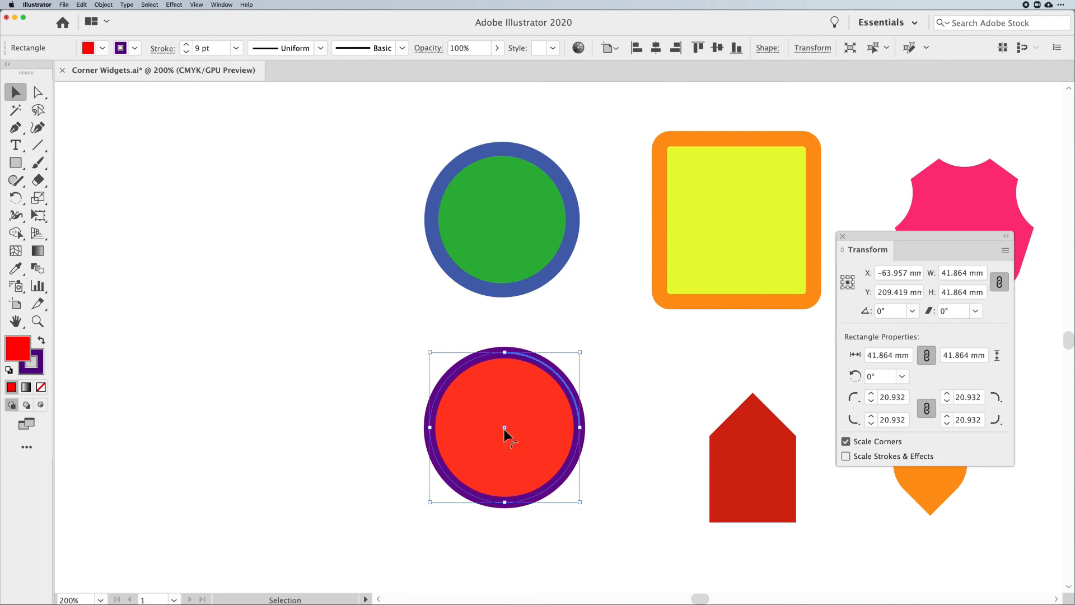
{"action": "mouse_move", "coordinate": [504, 427]}
{"action": "left_mouse_down"}
{"action": "mouse_move", "coordinate": [495, 442]}
{"action": "mouse_move", "coordinate": [529, 406]}
{"action": "mouse_move", "coordinate": [502, 432]}
{"action": "left_mouse_up"}
{"action": "left_click", "coordinate": [511, 254]}
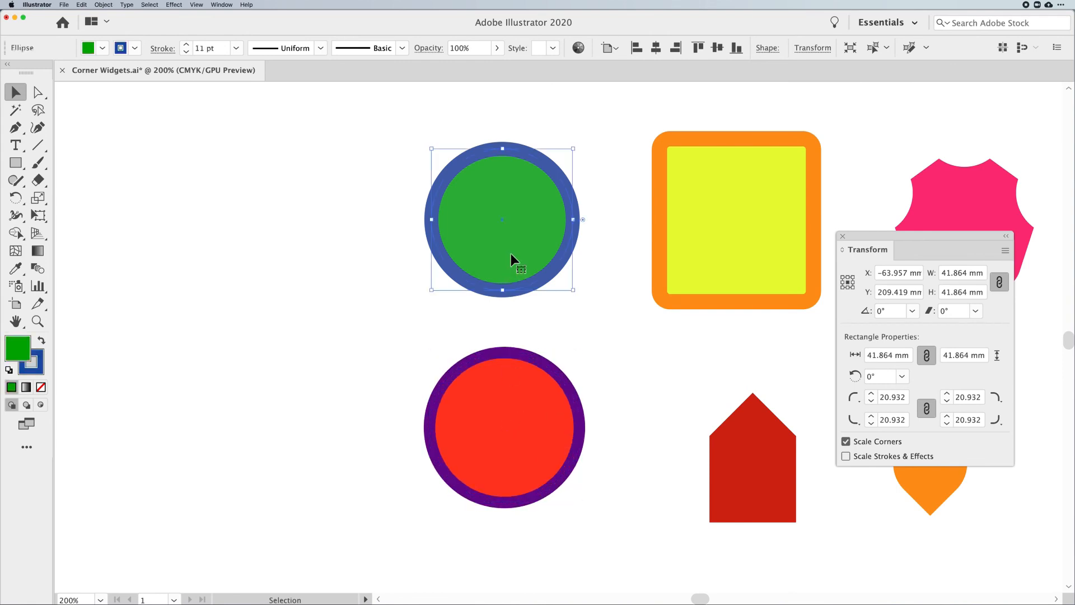
{"action": "left_click", "coordinate": [506, 428]}
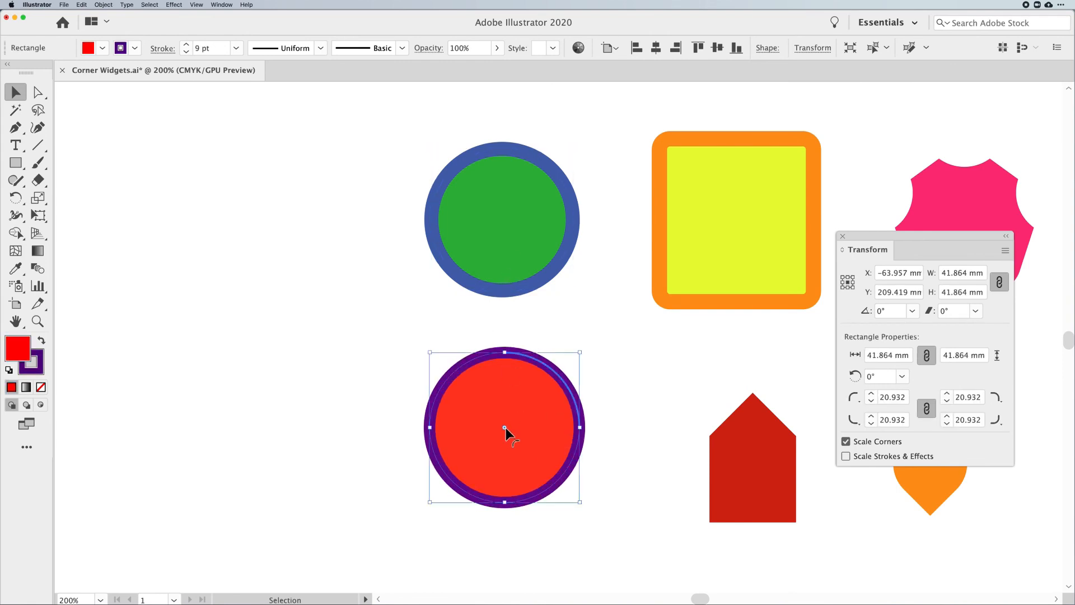
- Try cutting a pie wedge out of the green circle with its pie widget, and undo it
{"action": "left_click", "coordinate": [526, 254]}
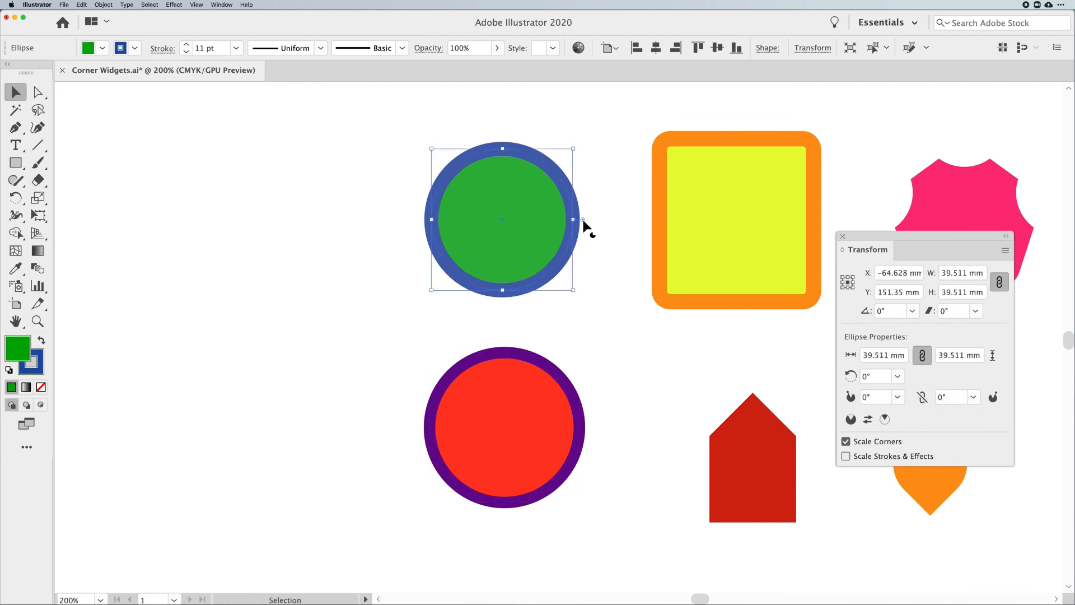
{"action": "left_click_drag", "start_coordinate": [582, 220], "coordinate": [489, 178]}
{"action": "key", "text": "super+z"}
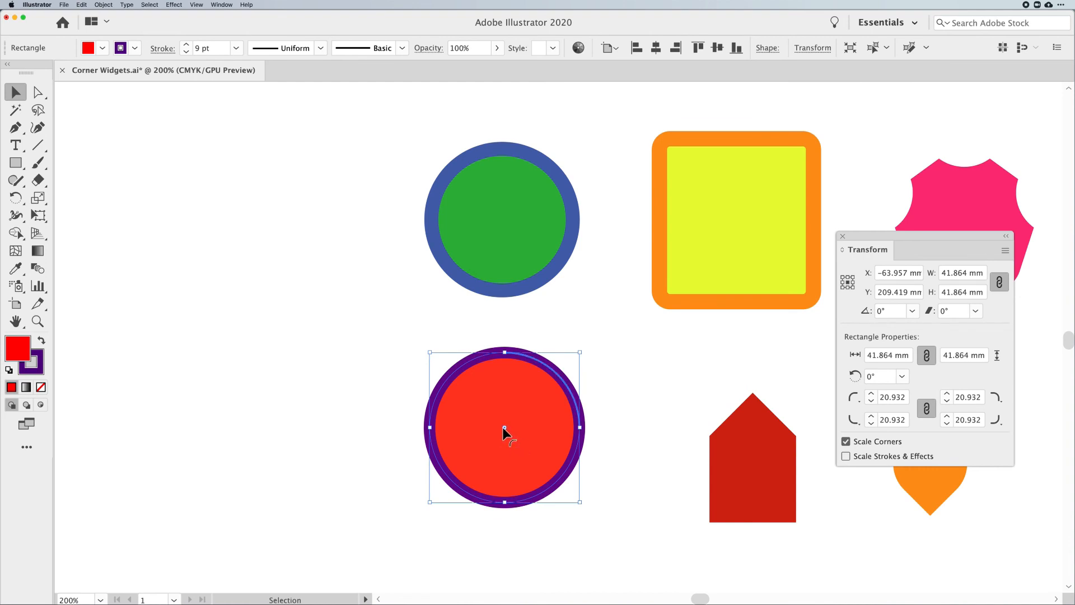
- Compare the green ellipse with the fully rounded red rectangle once more by checking each one's shape properties
{"action": "left_click", "coordinate": [660, 340]}
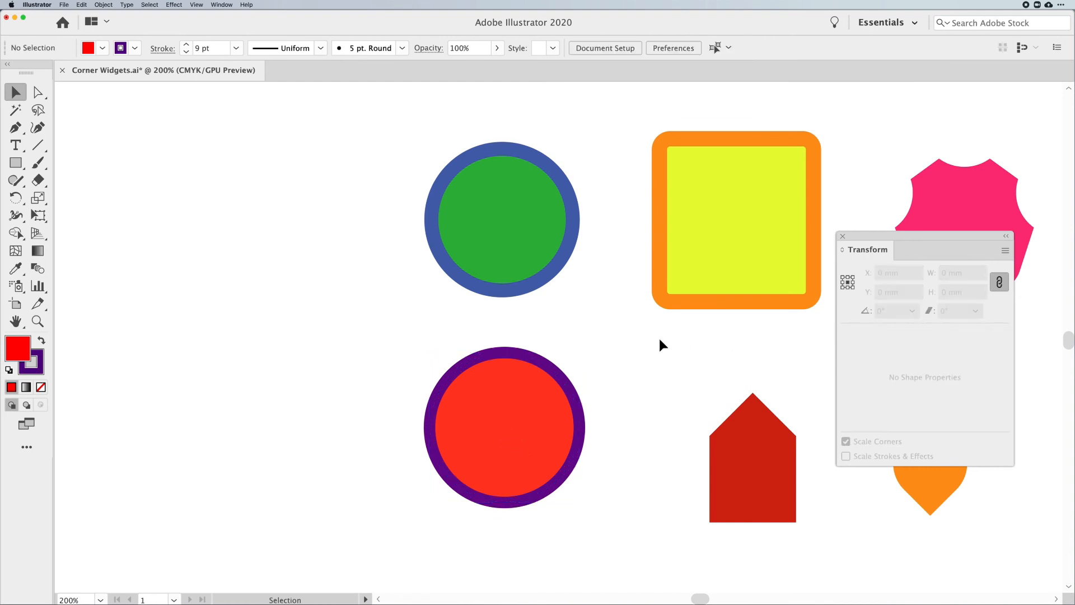
{"action": "left_click", "coordinate": [528, 255]}
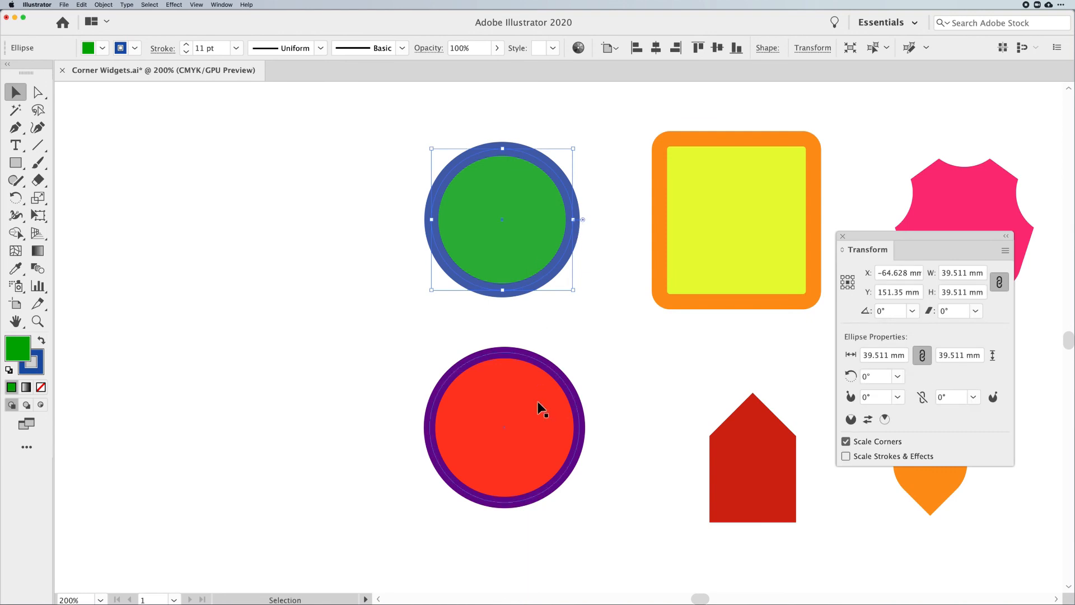
{"action": "left_click", "coordinate": [524, 419]}
{"action": "left_click", "coordinate": [644, 393]}
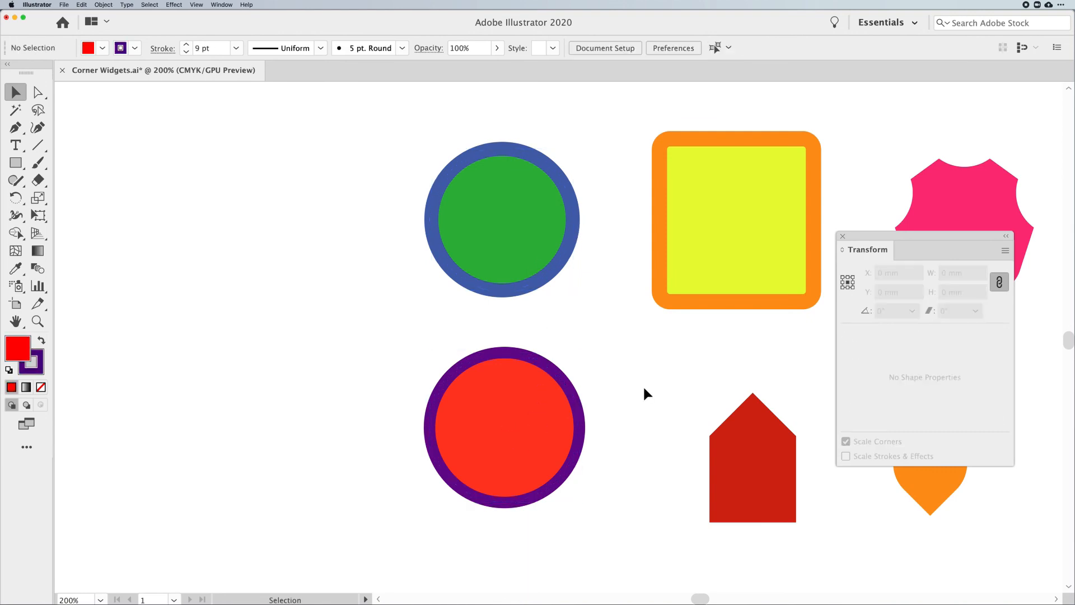
{"action": "left_click", "coordinate": [471, 413]}
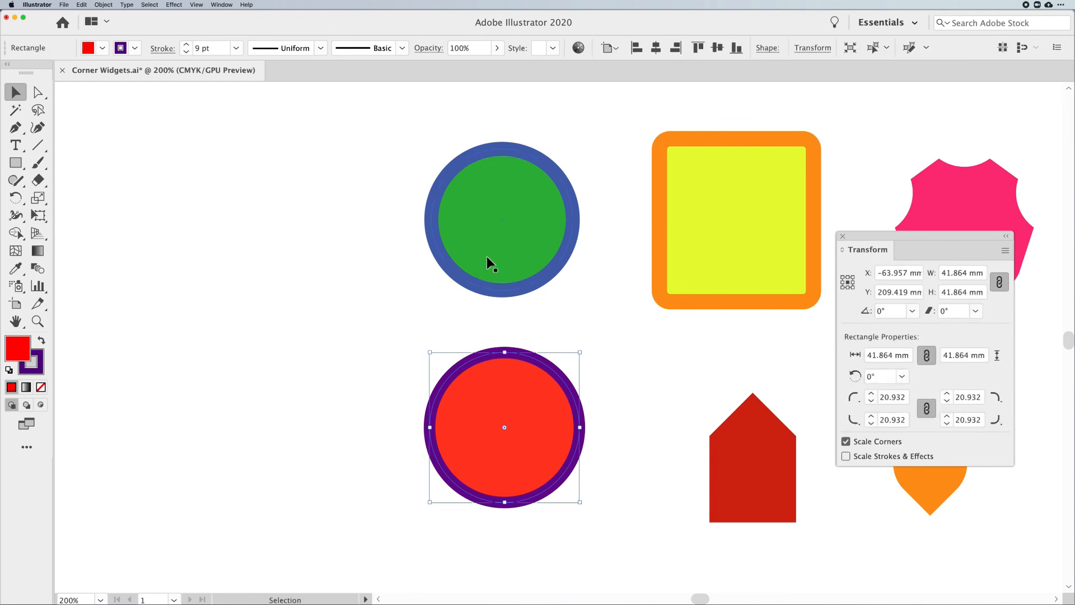
{"action": "left_click", "coordinate": [480, 277]}
{"action": "left_click", "coordinate": [477, 431]}
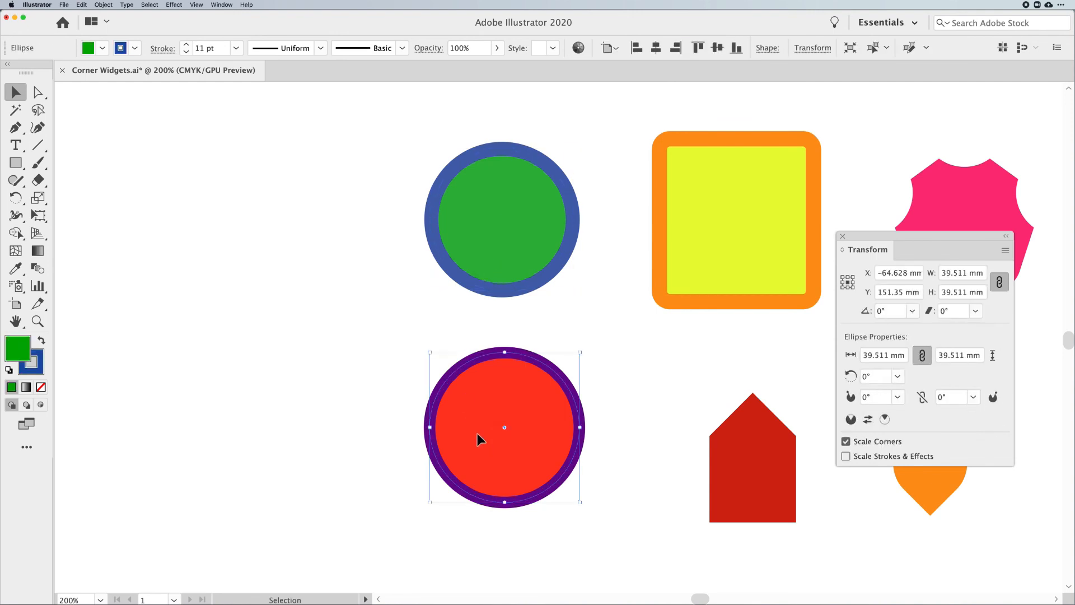
{"action": "left_click", "coordinate": [650, 447]}
- Review the complete set of shapes, including the gear, with the Transform panel moved clear of the artwork
{"action": "key", "text": "super+0"}
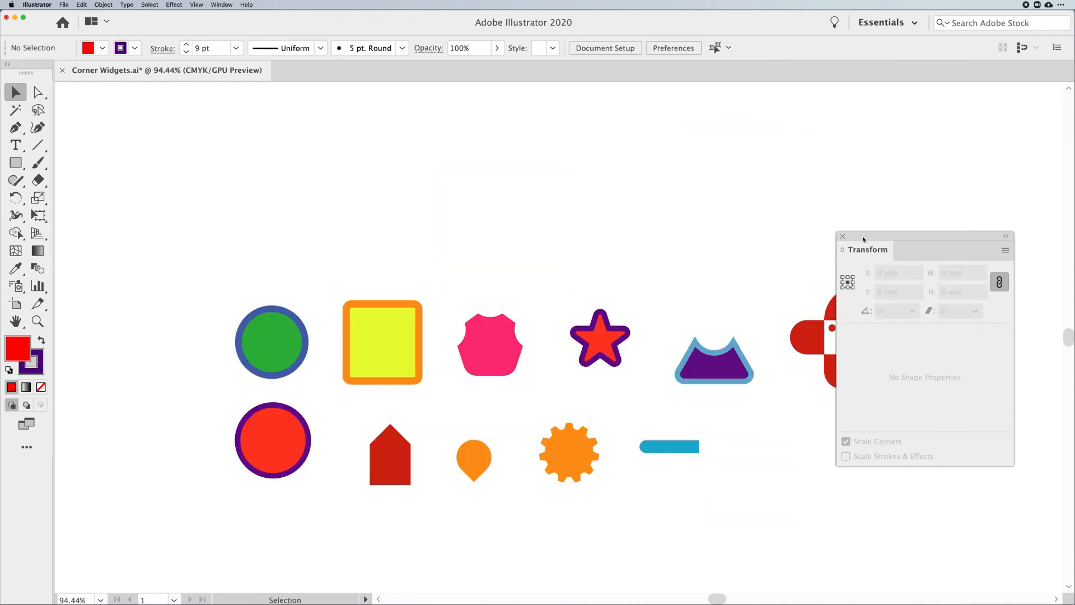
{"action": "left_click_drag", "start_coordinate": [862, 235], "coordinate": [923, 233]}
{"action": "scroll", "coordinate": [694, 446], "scroll_direction": "down", "scroll_amount": 3}
{"action": "scroll", "coordinate": [694, 446], "scroll_direction": "right", "scroll_amount": 2}
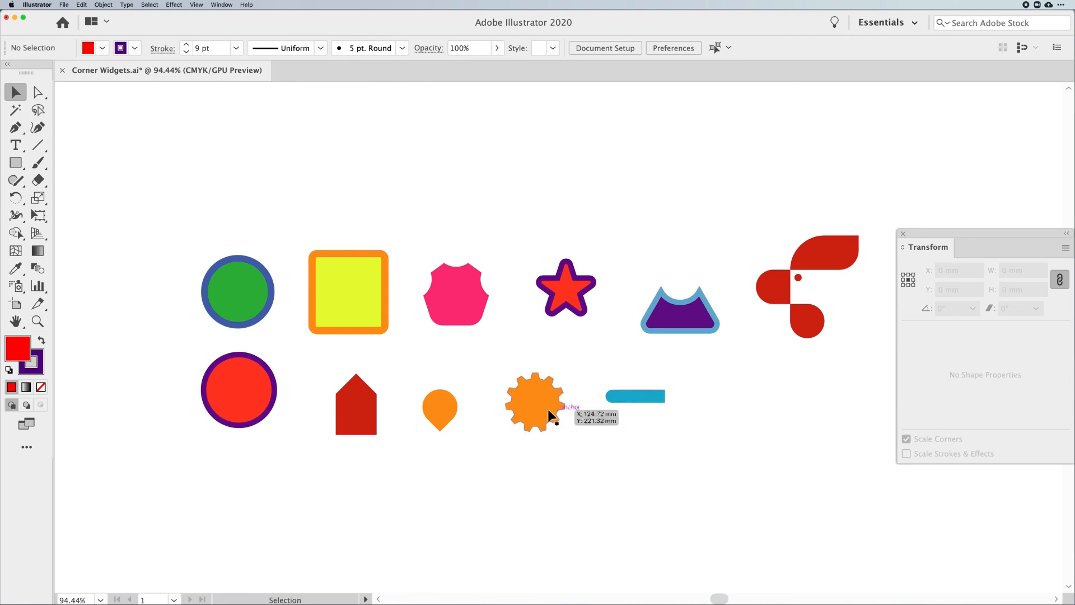
{"action": "left_click", "coordinate": [522, 412]}
{"action": "left_click", "coordinate": [637, 452]}
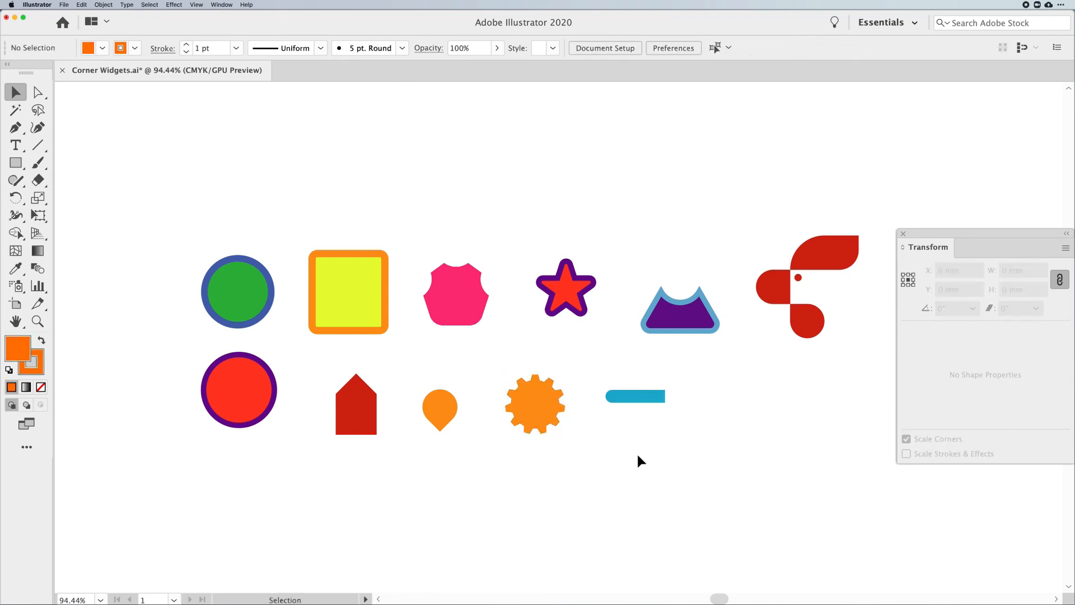